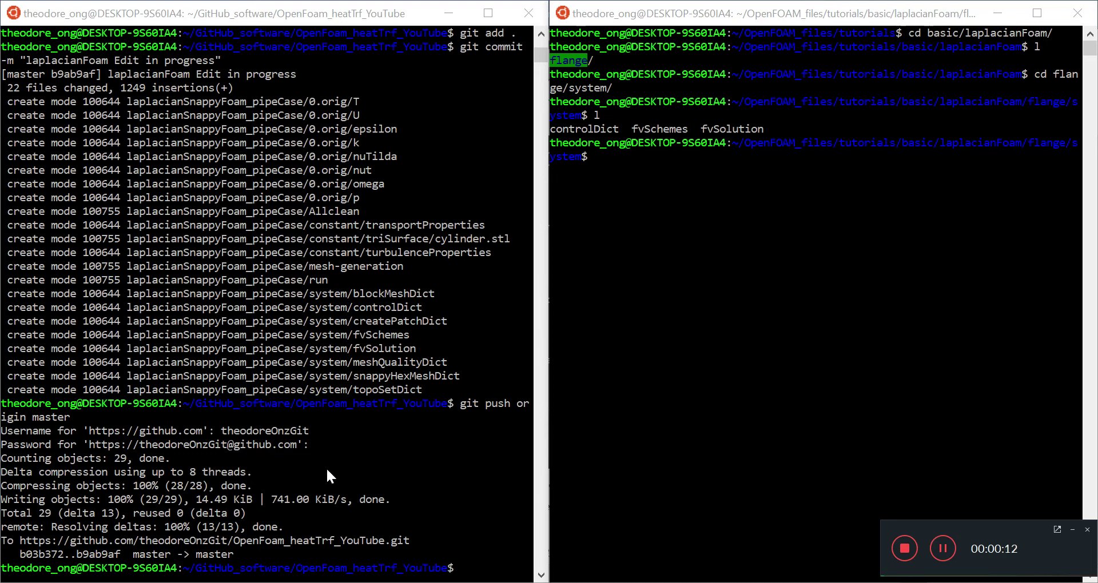
List the repository's contents, change into the laplacianSnappyFoam_pipeCase directory and list its files
click(477, 548)
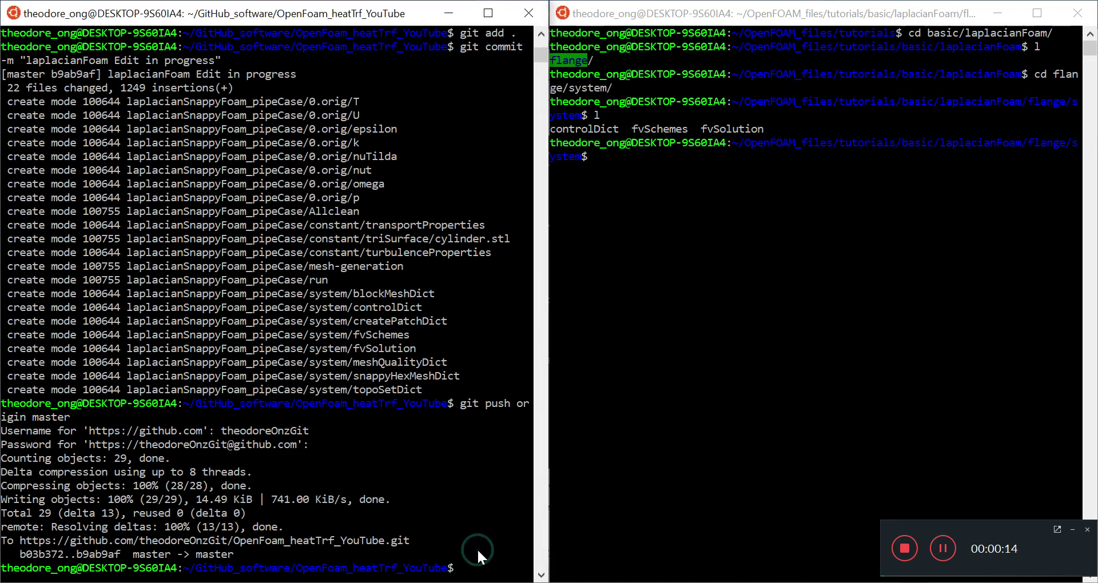
text(l)
key(Return)
text(cd la)
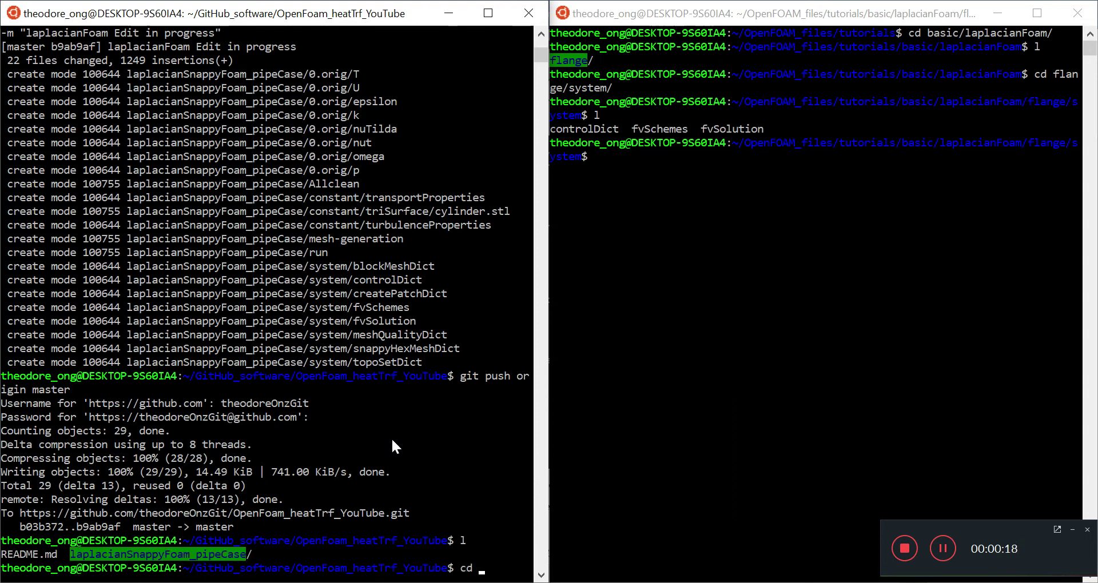
key(Tab)
key(Return)
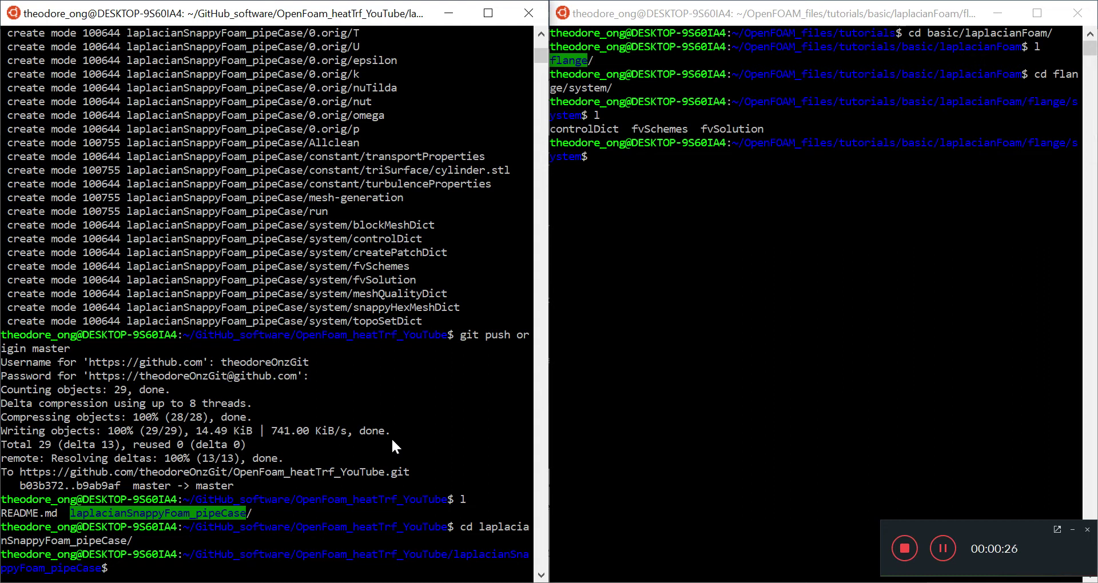
text(l)
key(Return)
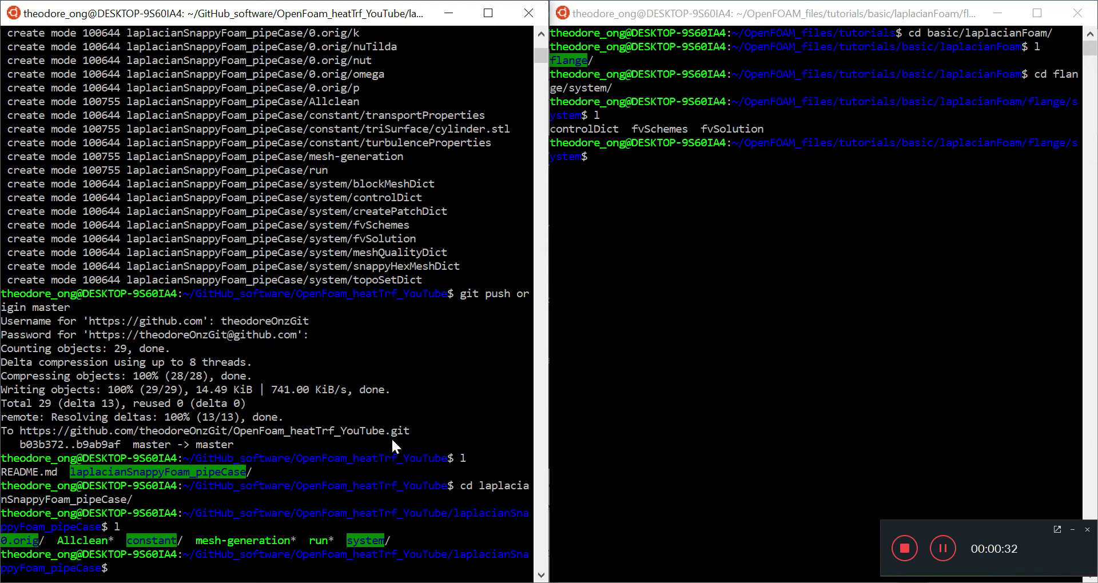
Open the mesh-generation script of the pipe case in vi
drag(195, 539, 295, 541)
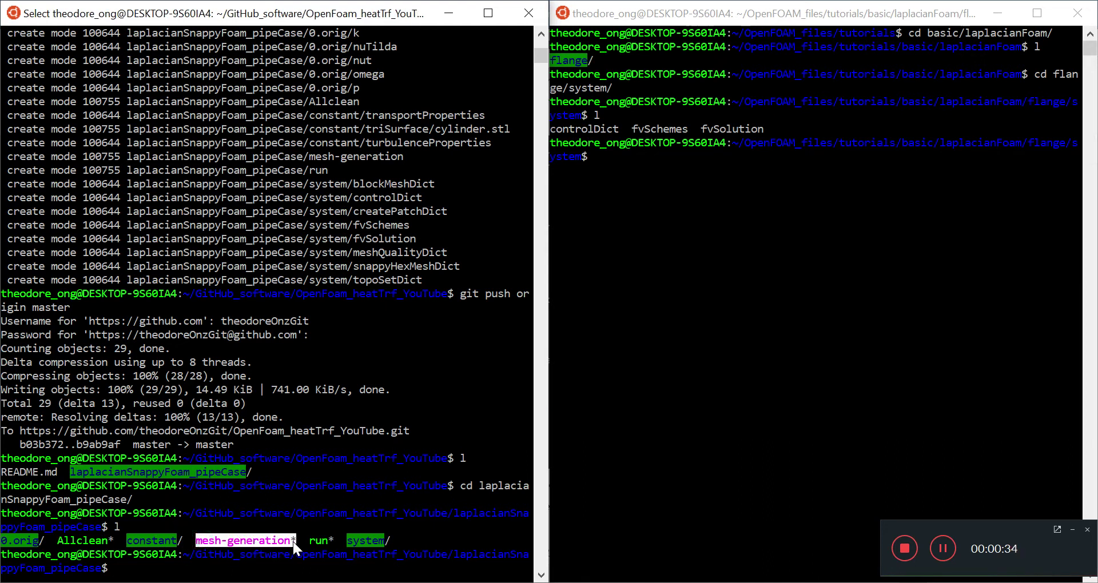
click(331, 568)
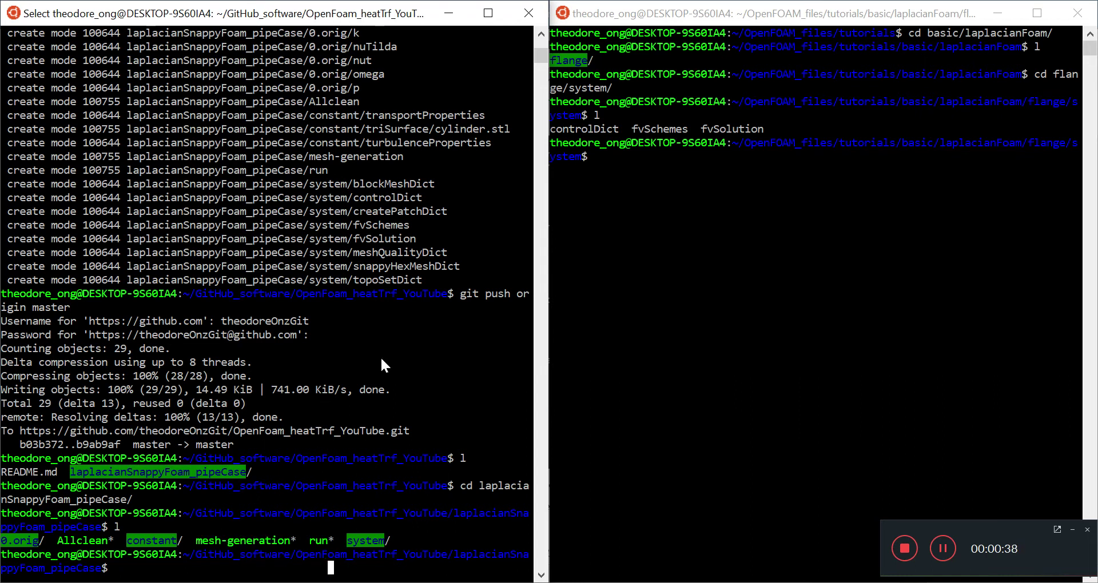
text(vi ./m)
key(Tab)
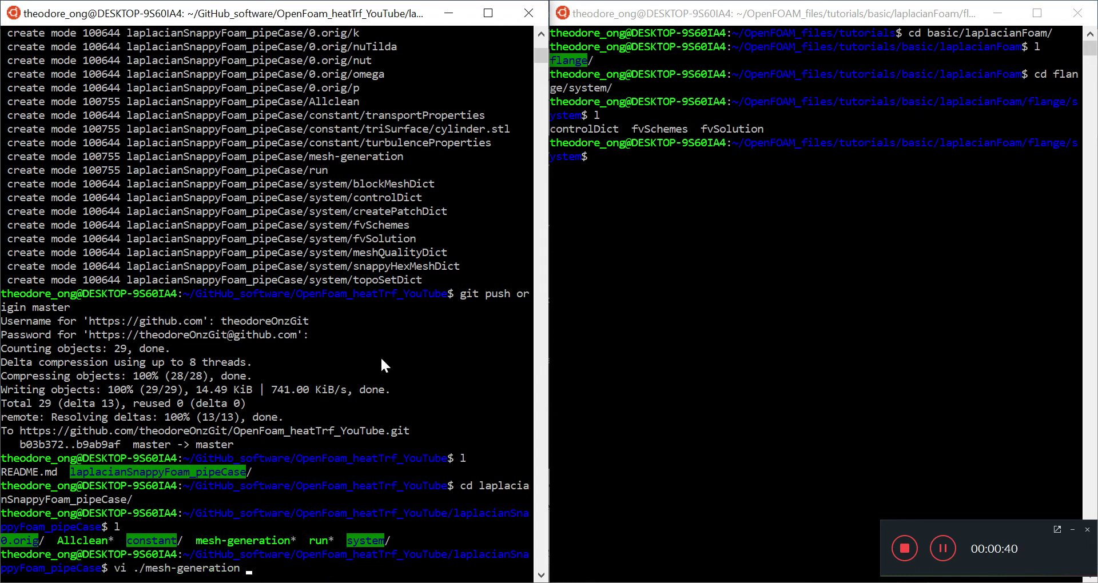
key(Return)
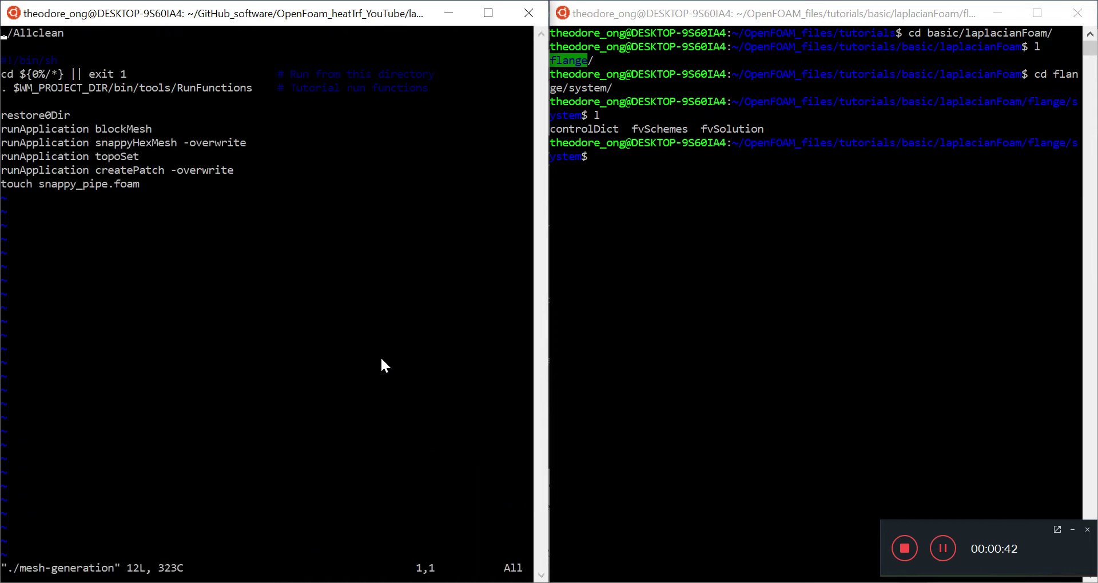
Examine the mesh-generation script line by line, from ./Allclean through restore0Dir and the runApplication commands to touch snappy_pipe.foam, and quit vi
key(Down)
key(Up)
drag(2, 33, 63, 33)
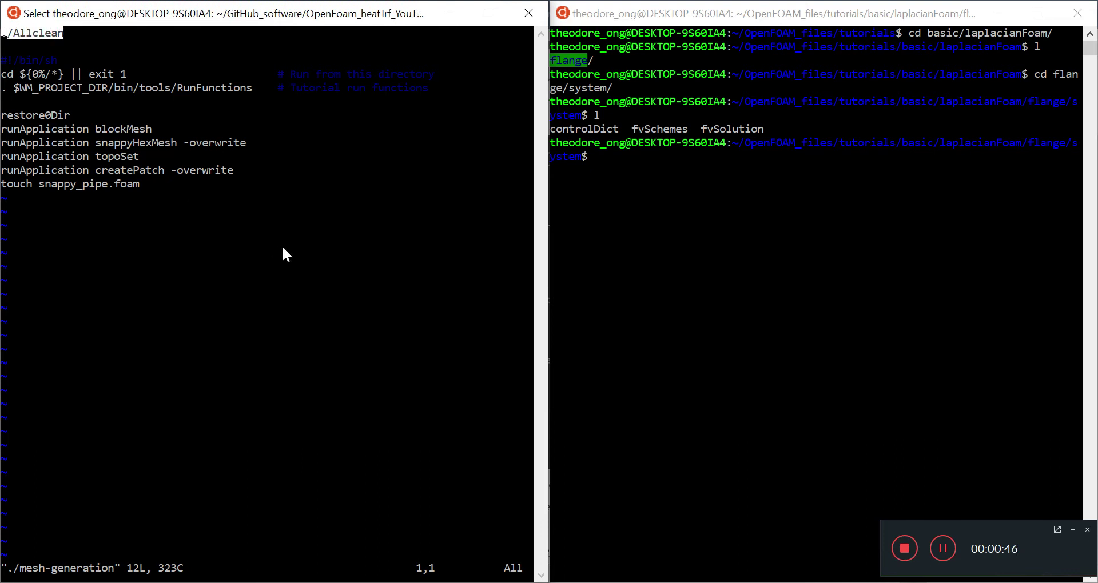
key(Return)
key(Down)
key(Down)
key(Down)
key(Down)
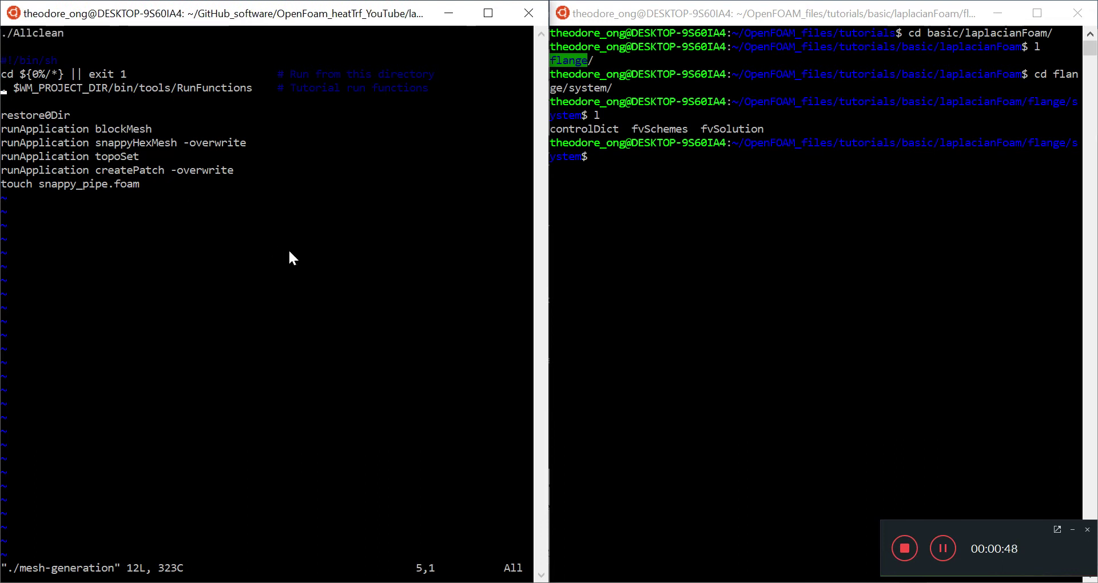
drag(453, 87, 4, 75)
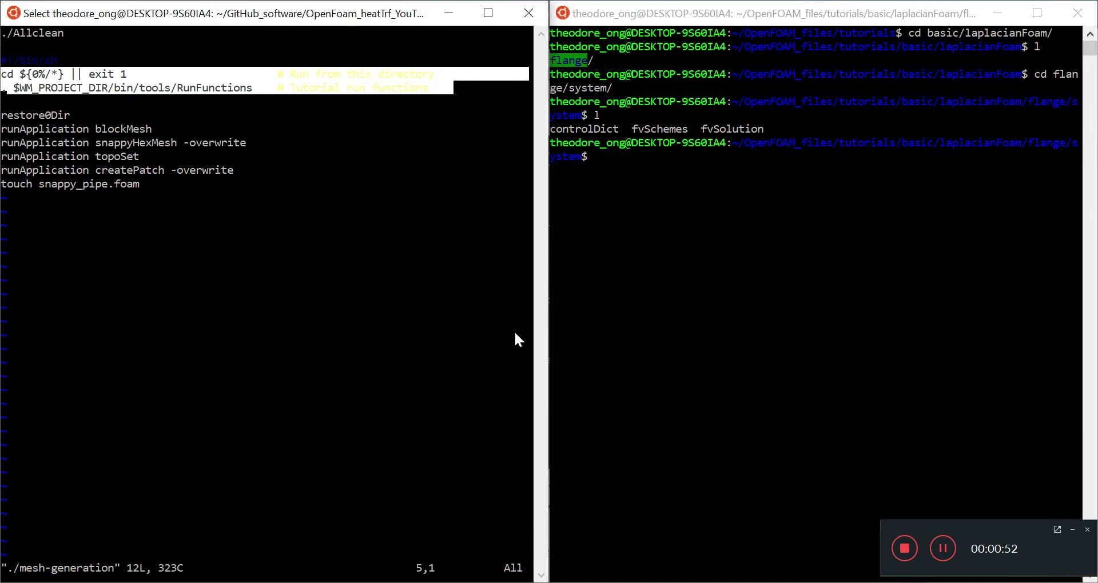
key(Return)
key(Down)
key(Down)
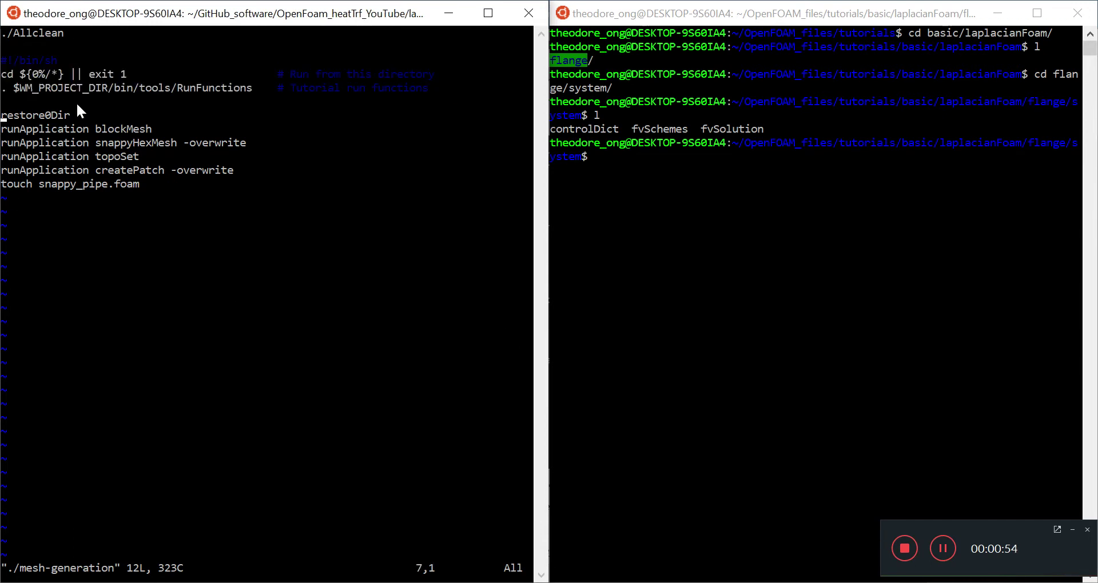
drag(69, 115, 1, 115)
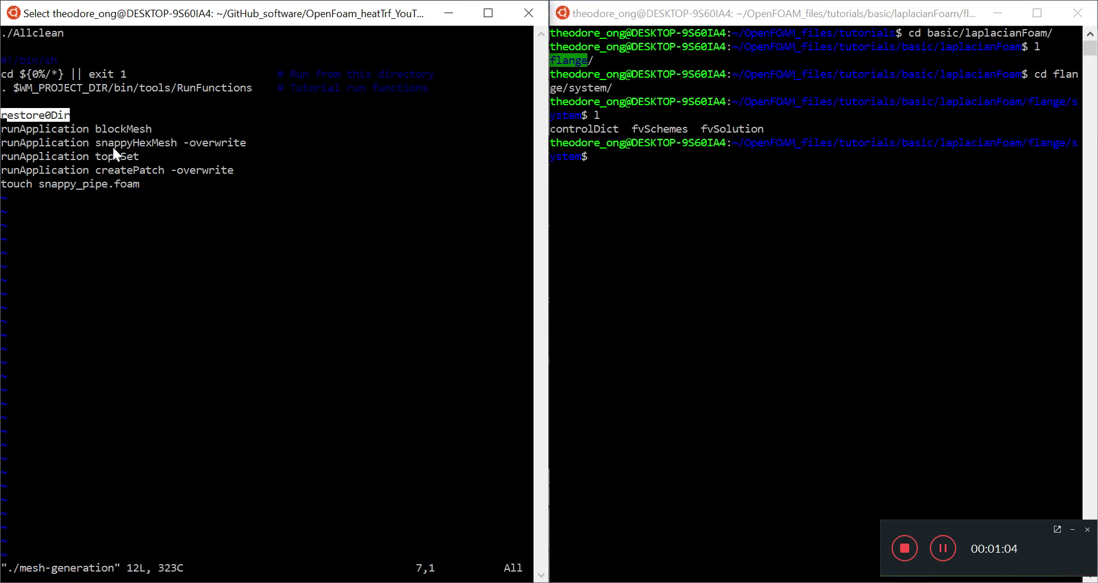
drag(155, 129, 1, 129)
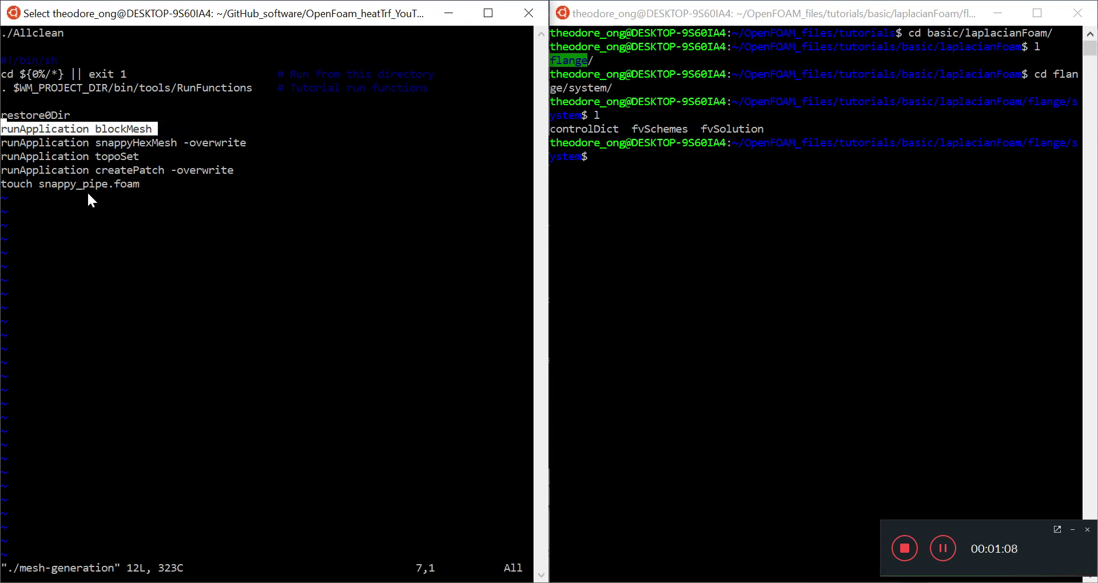
drag(245, 142, 2, 143)
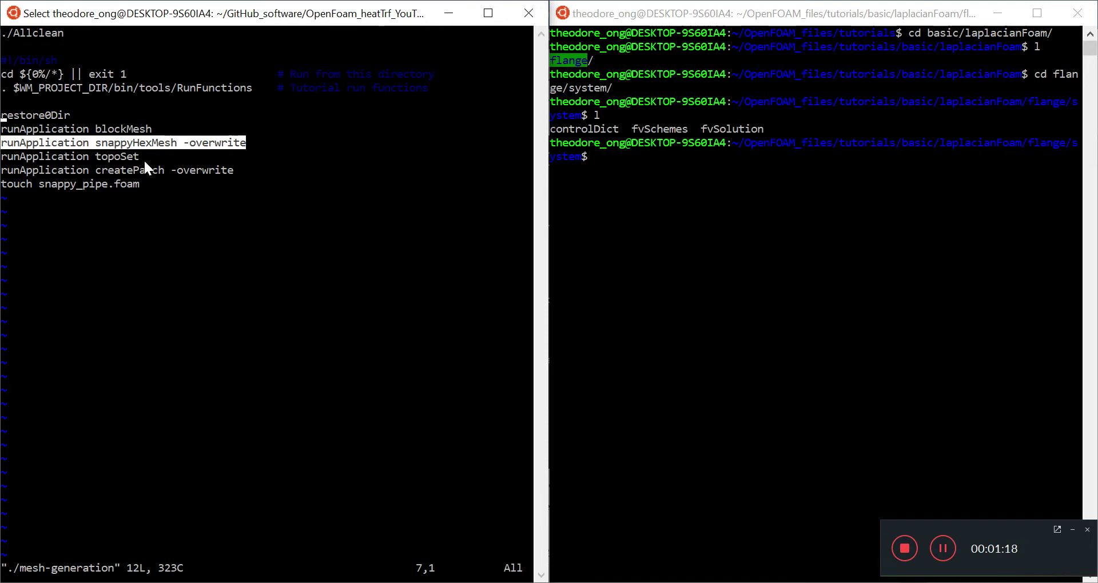
drag(139, 157, 1, 159)
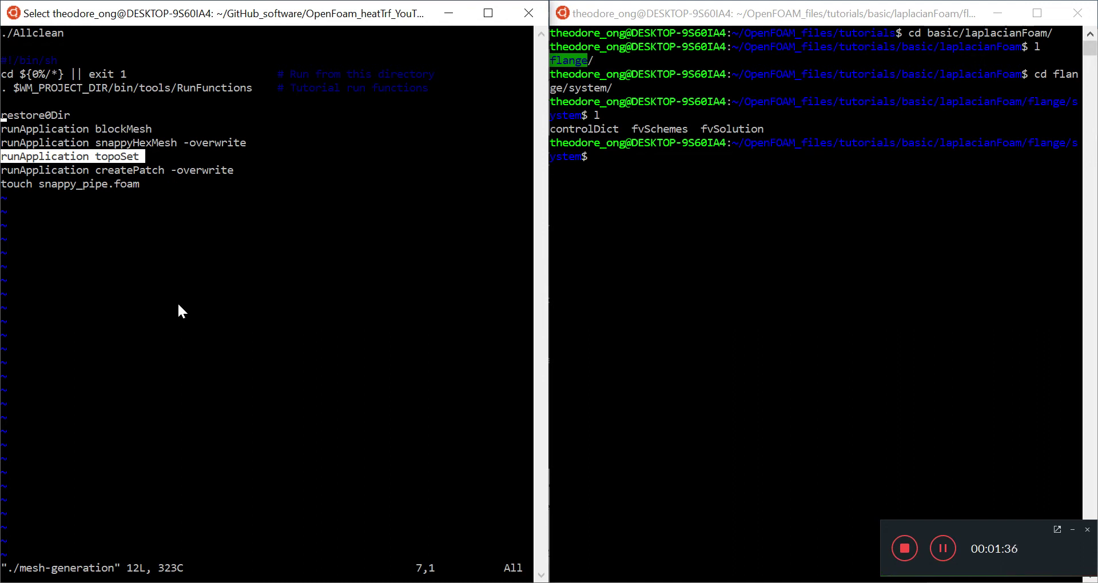
drag(239, 170, 1, 174)
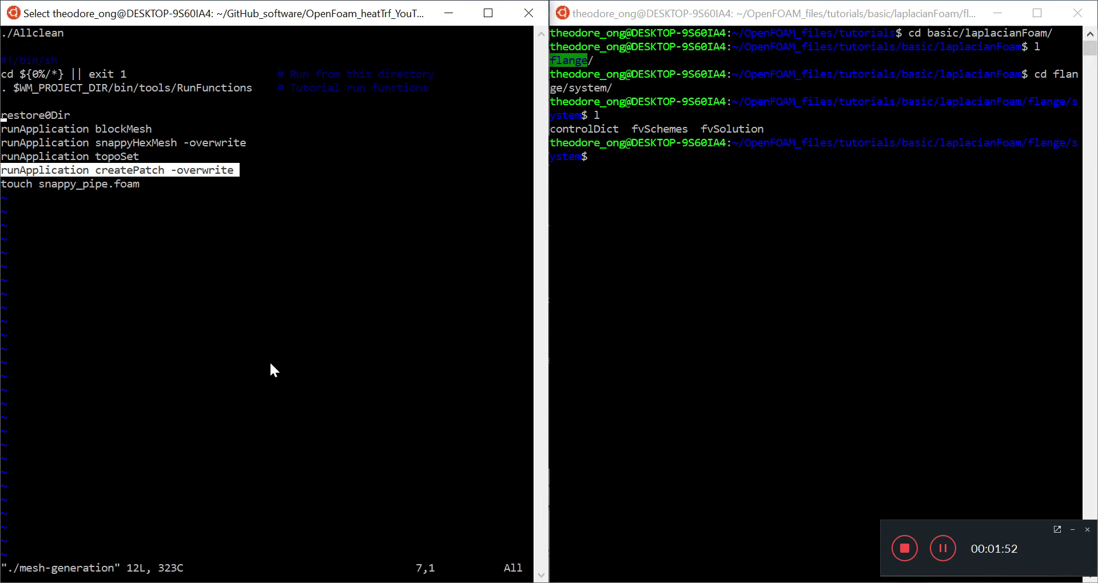
drag(141, 184, 12, 191)
right_click(214, 334)
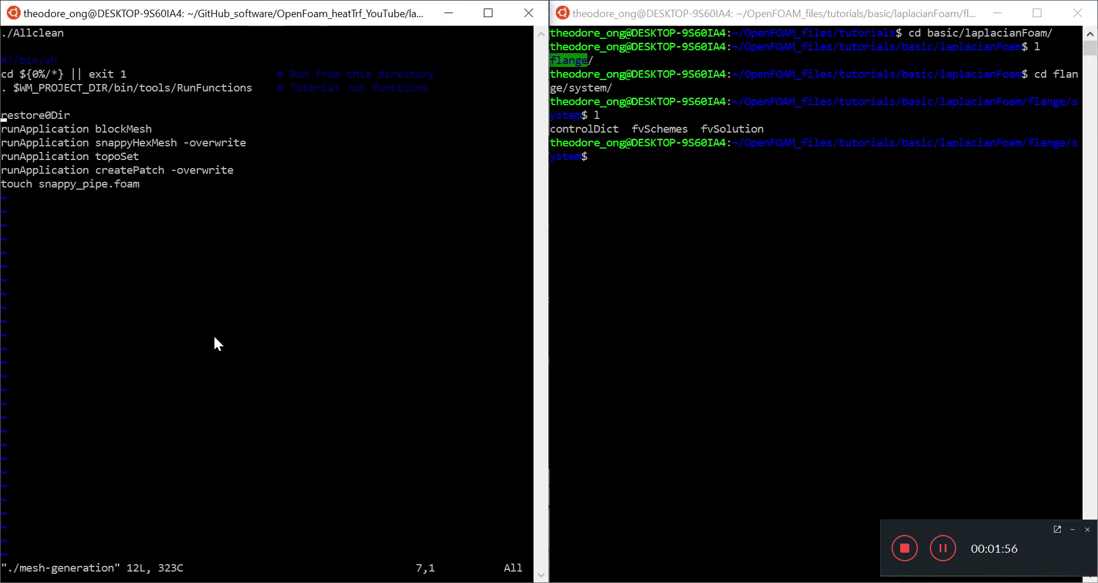
text(:q)
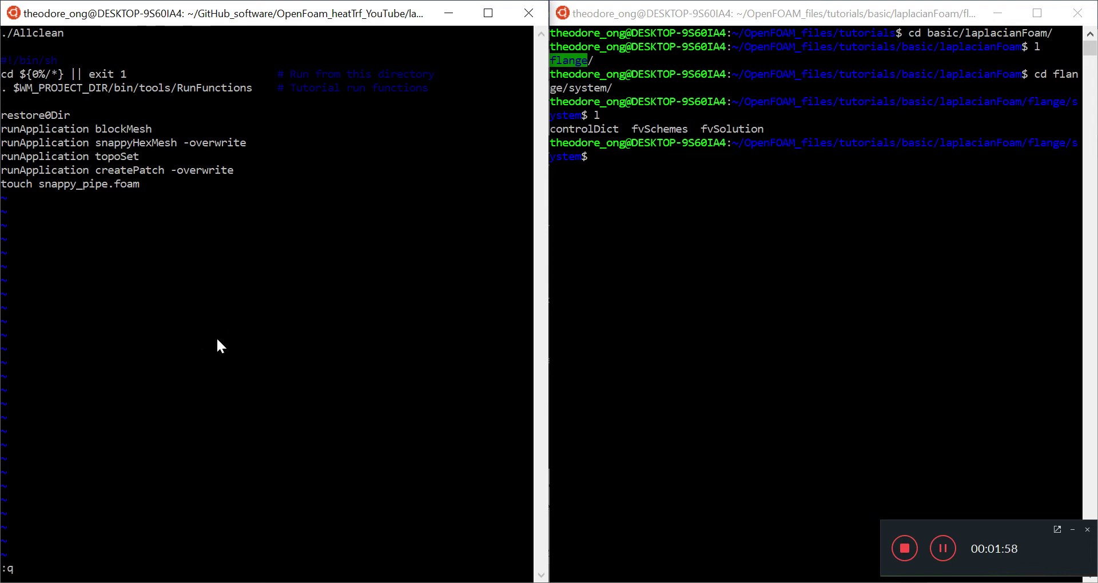
key(Return)
text(./)
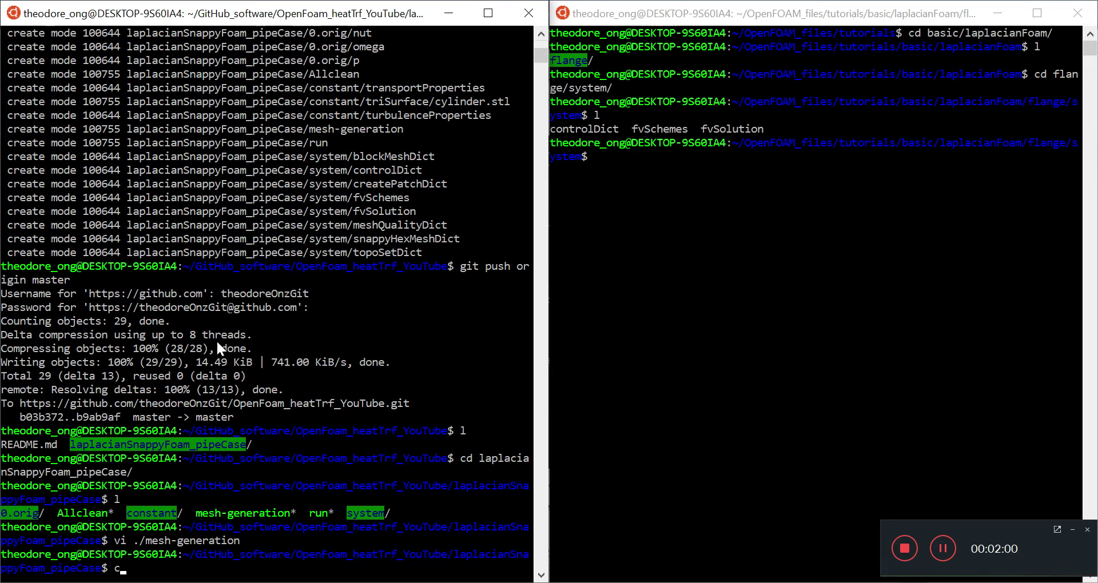
key(BackSpace)
key(BackSpace)
Open the run script in vi and examine its rm -r log.pisoFoam and runApplication pisoFoam lines
text(vi ./run)
key(Return)
drag(116, 58, 19, 62)
click(204, 165)
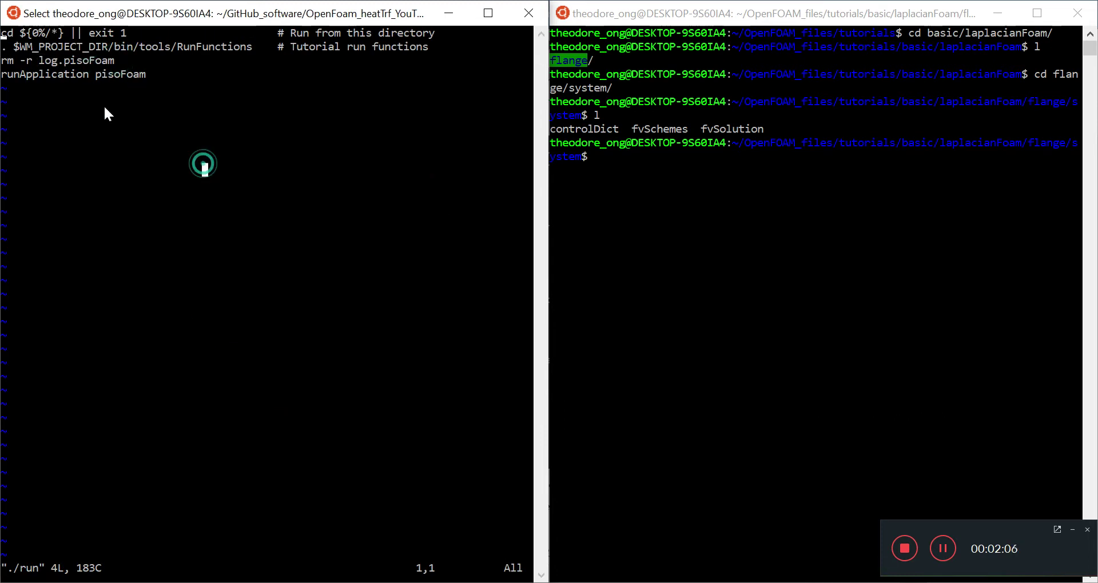
drag(143, 63, 3, 76)
drag(115, 59, 3, 66)
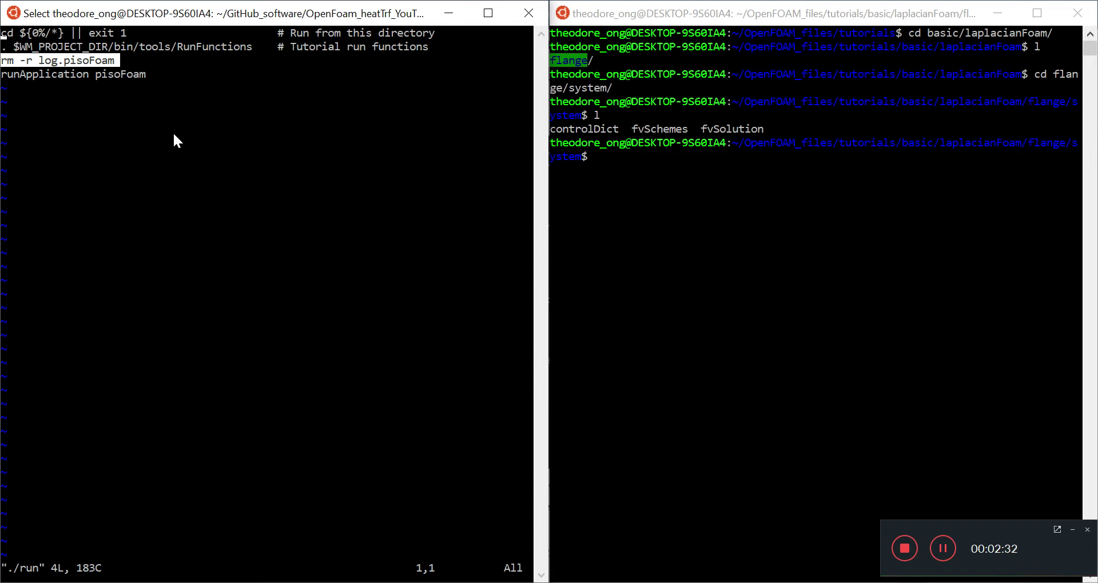
click(122, 73)
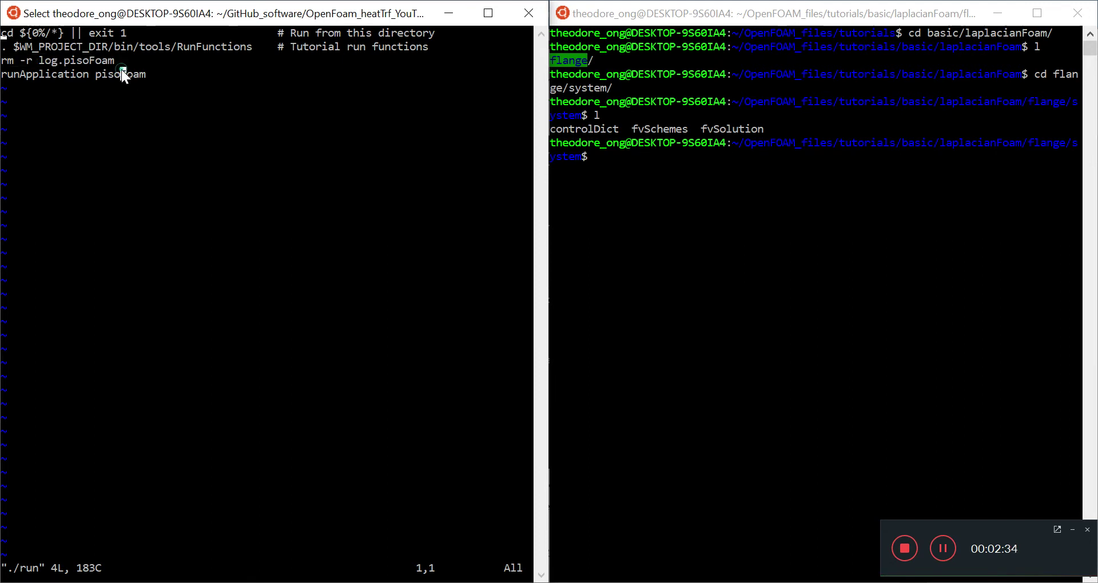
mouse_move(105, 59)
mouse_down()
mouse_move(40, 59)
mouse_move(110, 65)
mouse_up()
click(40, 59)
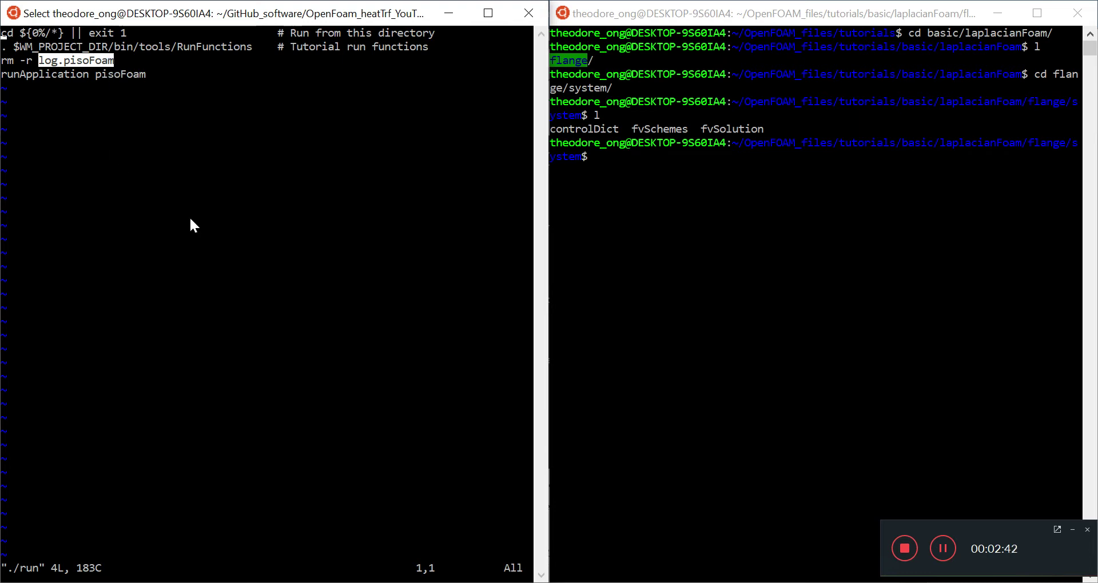
Quit the run script without editing it and list the pipe case directory's contents
key(Return)
text(:q)
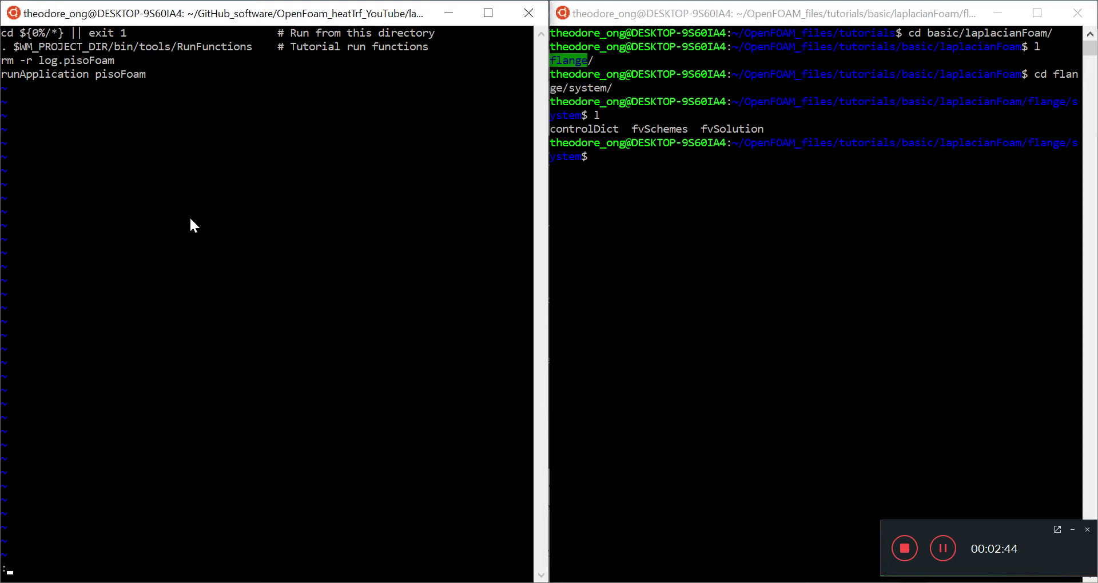
key(Return)
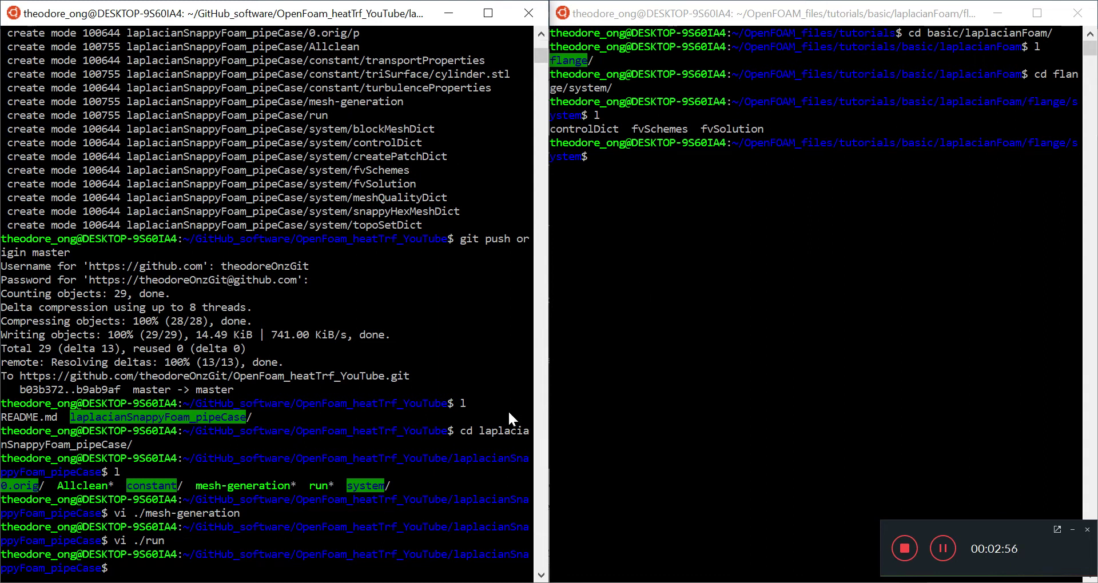
text(l)
key(Return)
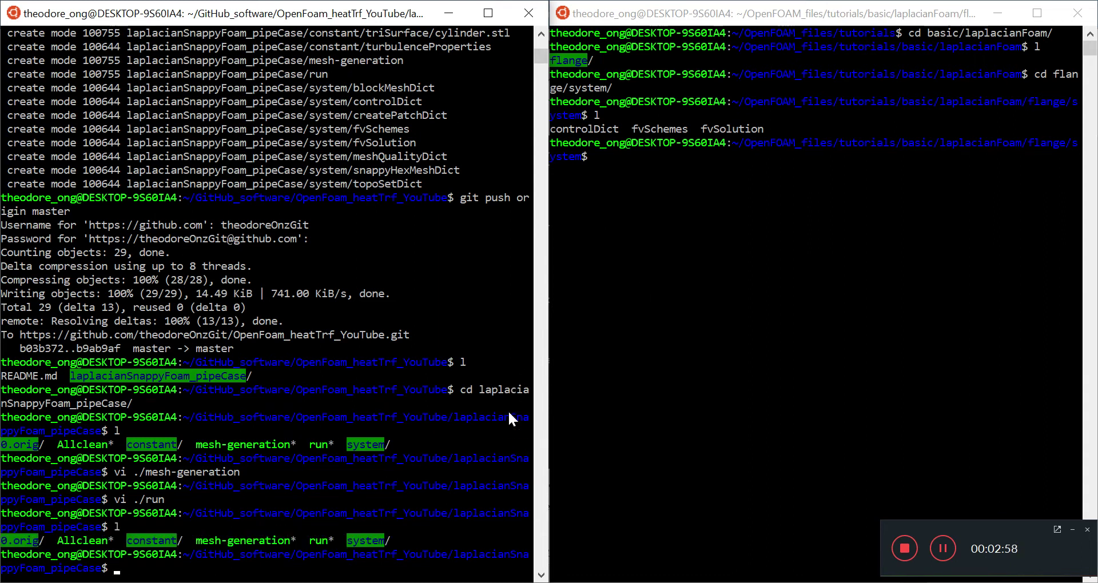
text(vi sy)
key(BackSpace)
key(BackSpace)
key(BackSpace)
key(BackSpace)
key(BackSpace)
Change into the pipe case's system directory, list its files and highlight fvSchemes, fvSolution and controlDict
text(cd system)
key(Return)
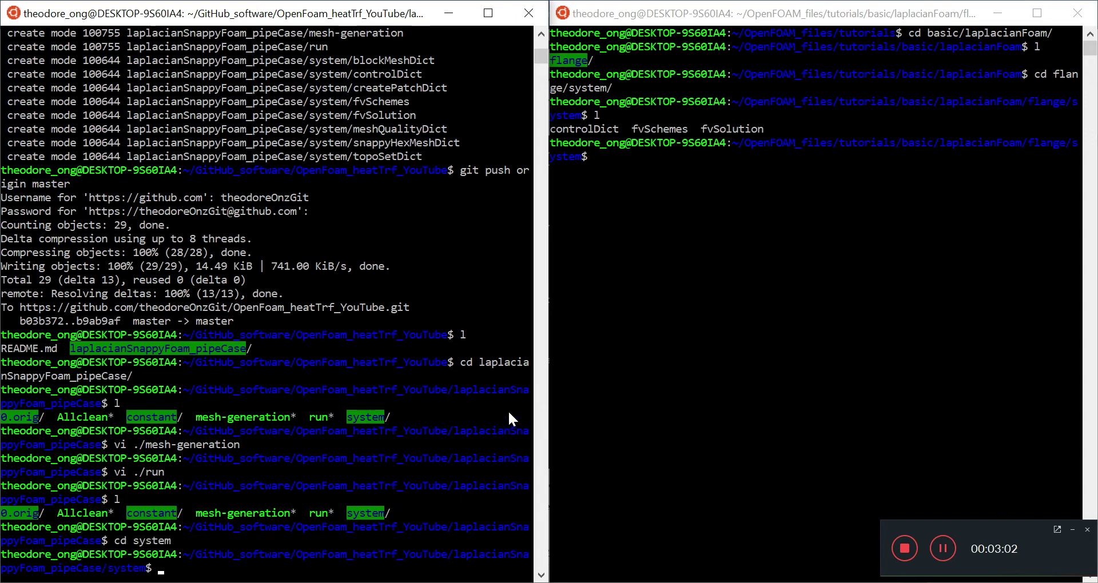
text(ls)
key(Return)
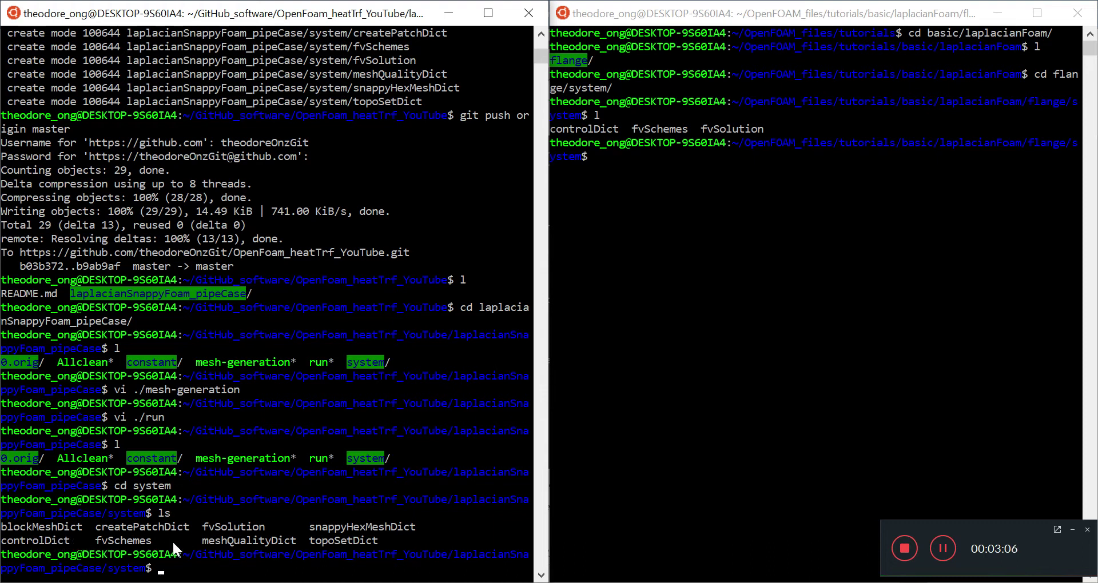
drag(145, 540, 98, 546)
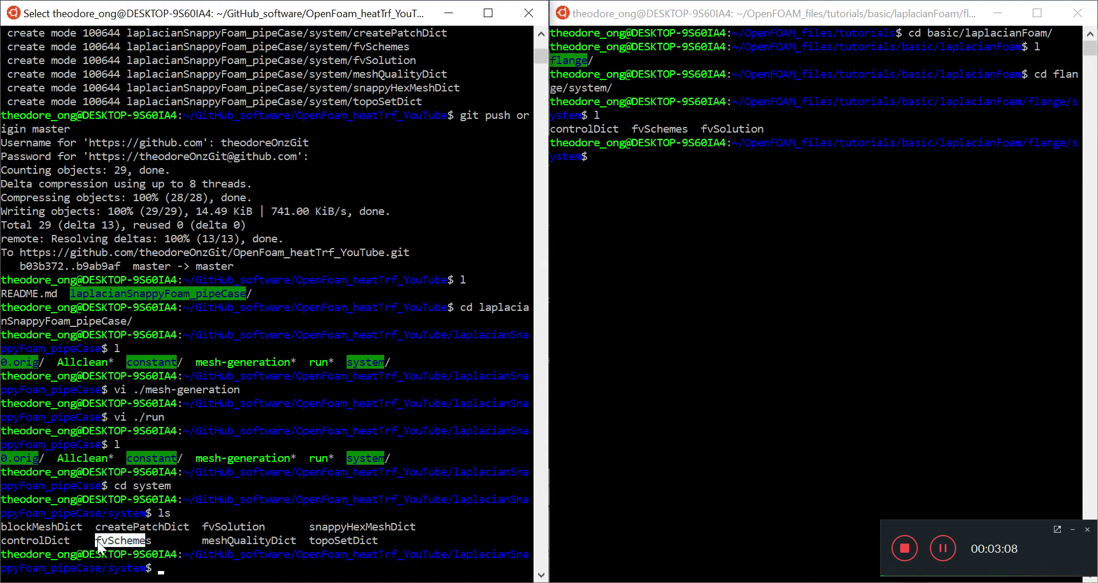
drag(270, 526, 200, 530)
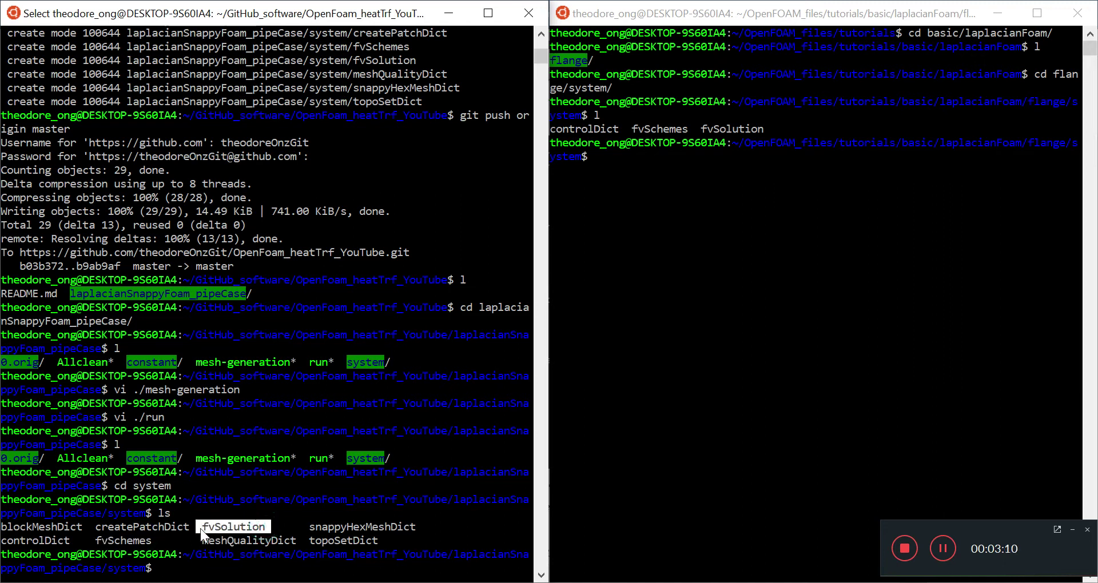
drag(70, 540, 1, 540)
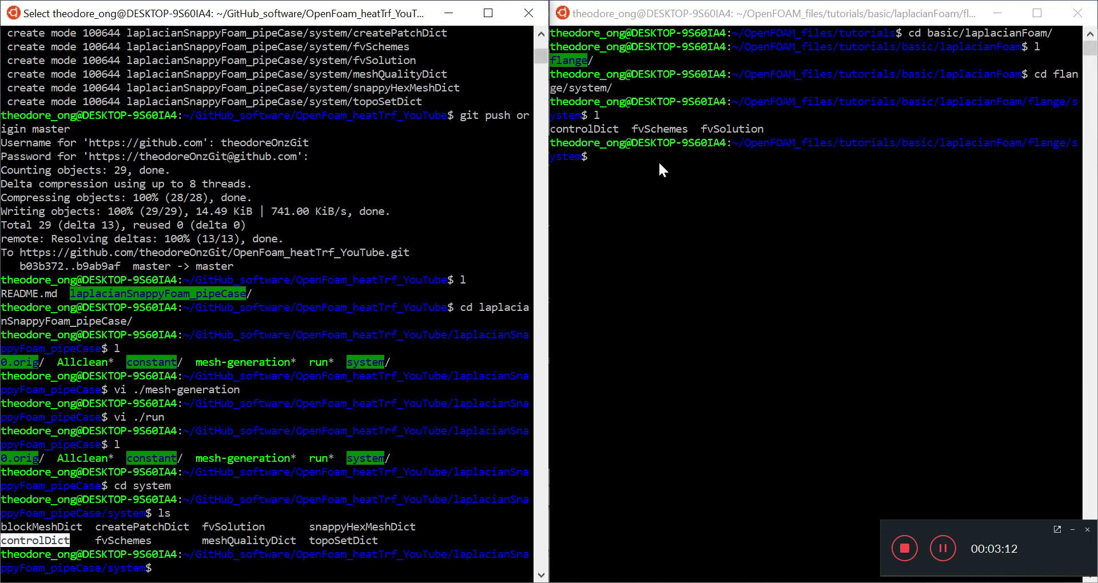
Open the flange tutorial's fvSchemes file in vi
click(671, 161)
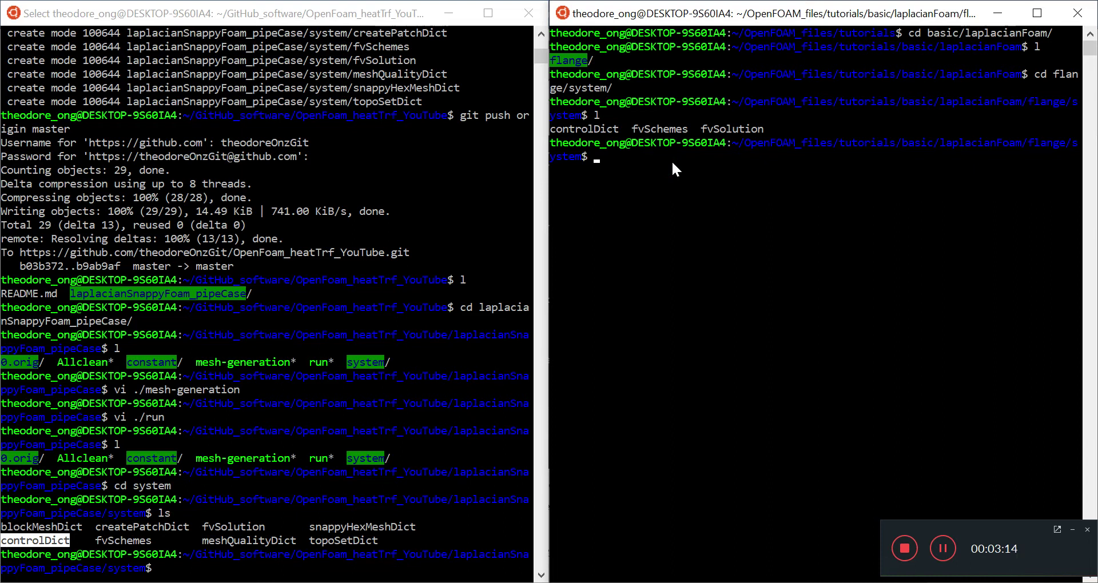
drag(943, 143, 852, 157)
click(764, 166)
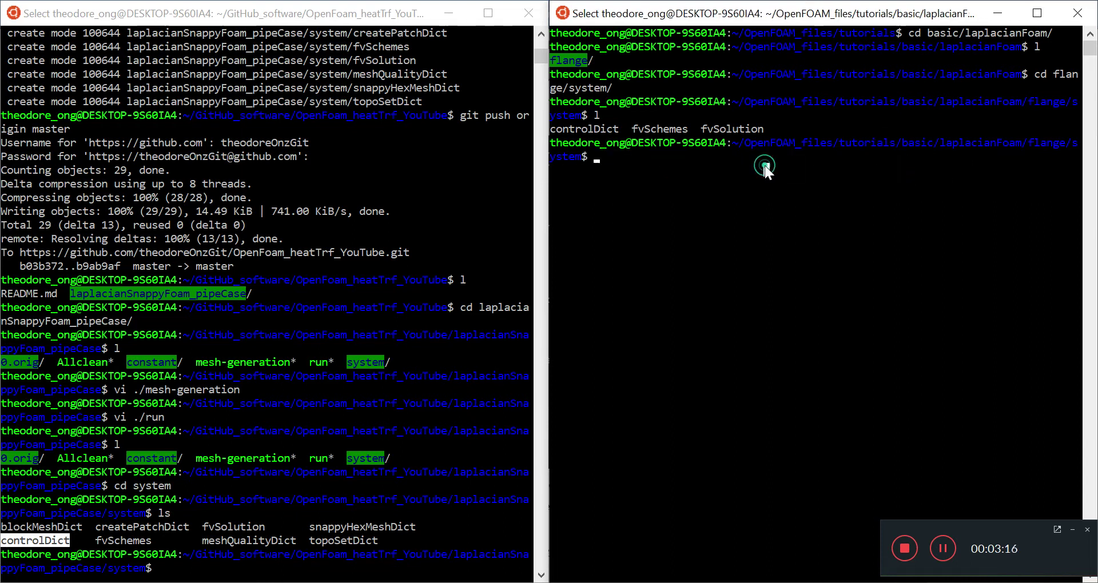
text(vi fcSch)
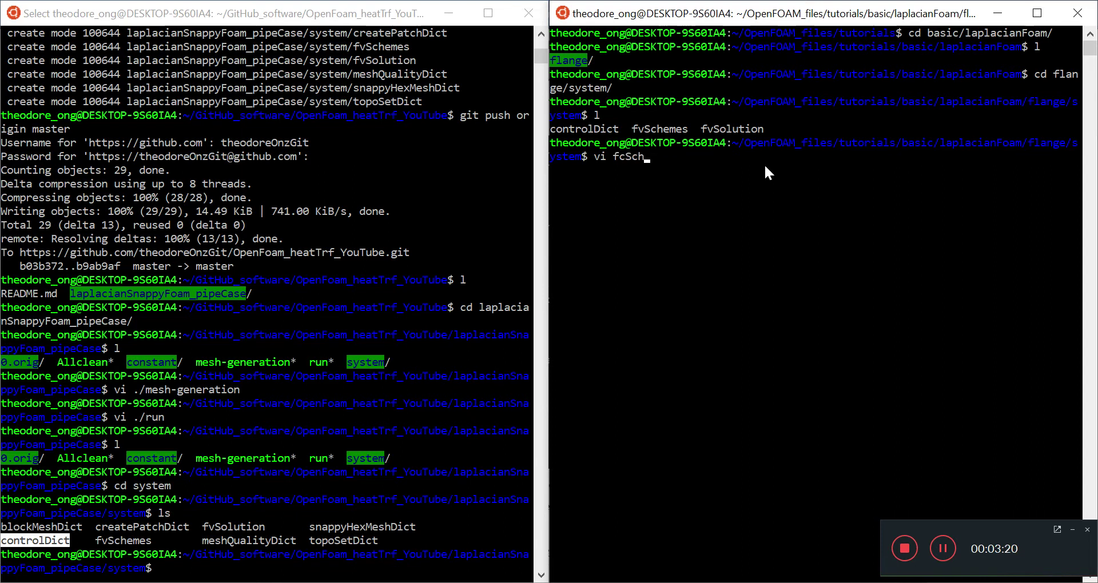
key(BackSpace)
key(BackSpace)
key(BackSpace)
key(BackSpace)
text(vf)
key(BackSpace)
text(Sch)
key(Tab)
key(Return)
Open the pipe case's fvSchemes file in vi alongside the tutorial's version
click(184, 366)
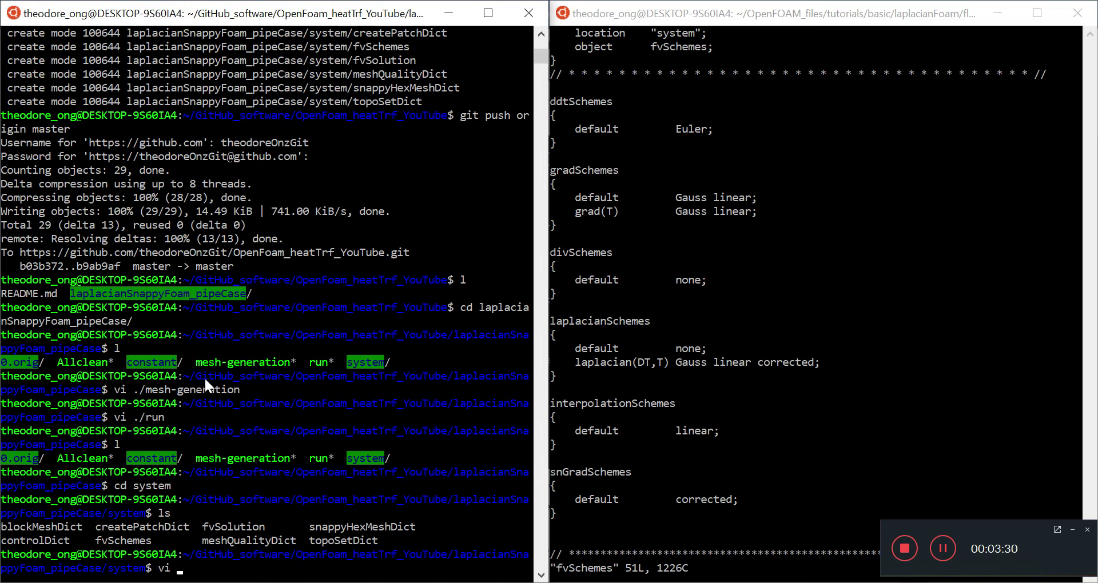
text(fvSchemes)
key(Return)
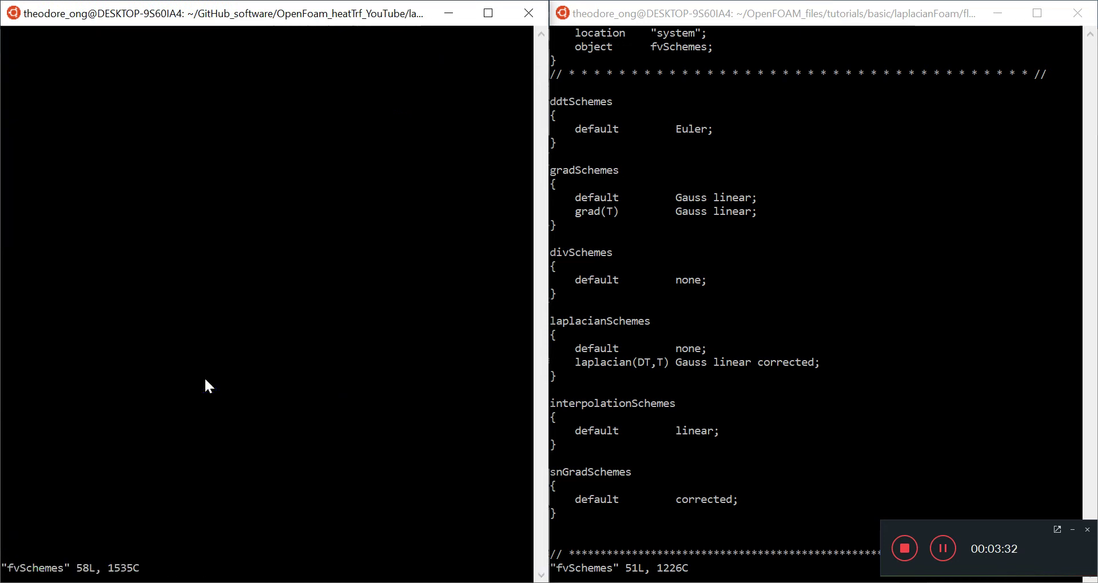
Insert a grad(T) entry on a new line below grad(p) in the pipe case's gradSchemes block
key(Down)
key(Down)
key(Down)
key(Down)
key(Down)
key(Down)
key(Down)
key(Down)
key(Down)
key(Down)
key(Down)
key(Down)
key(Down)
key(Down)
key(Down)
key(Down)
key(Down)
key(Down)
key(Down)
key(Down)
key(Down)
key(Down)
key(Down)
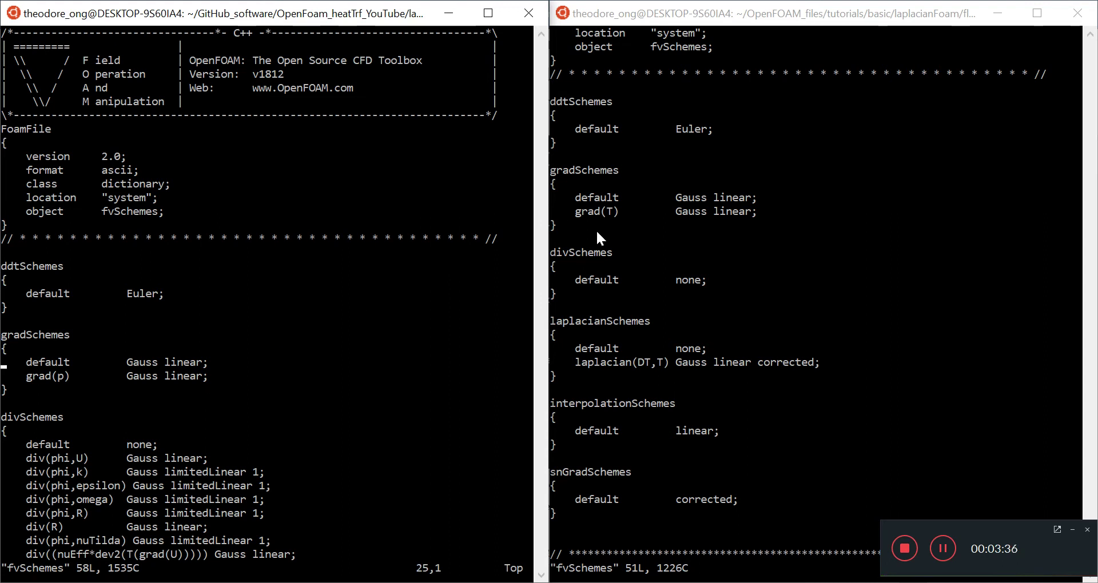
key(Right)
key(Right)
key(Right)
key(Right)
key(Right)
key(Right)
key(Right)
key(Right)
key(Right)
key(Right)
key(Right)
key(Right)
key(Right)
key(Right)
key(Right)
key(Right)
key(Right)
key(Right)
key(Right)
key(Right)
key(i)
key(Right)
key(Return)
key(Tab)
key(BackSpace)
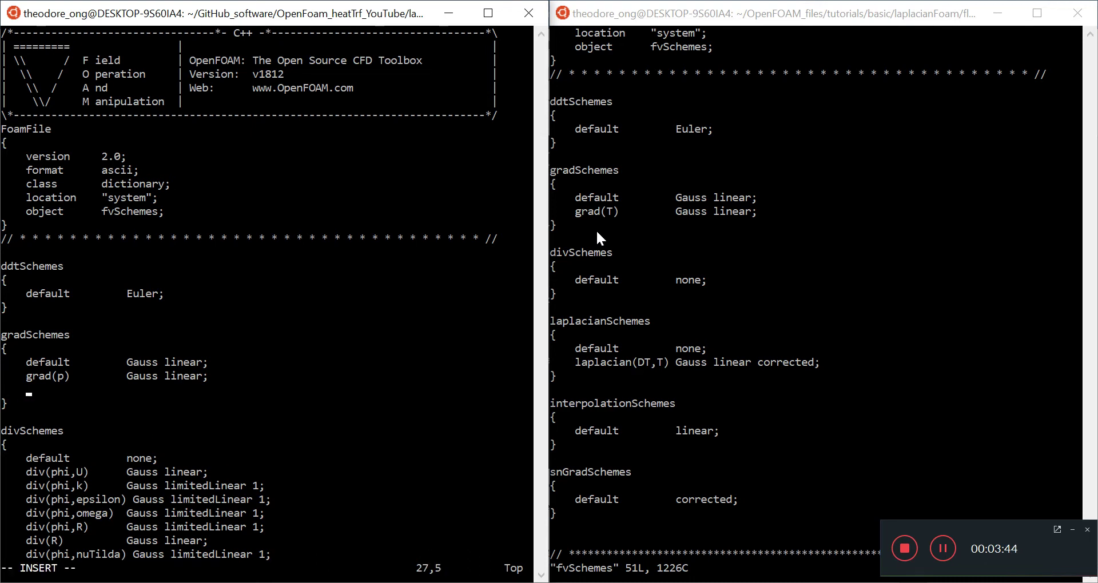
text(grad(T))
Set the new grad(T) entry's scheme to Gauss linear; and align it with the entries above
drag(213, 376, 26, 379)
key(Escape)
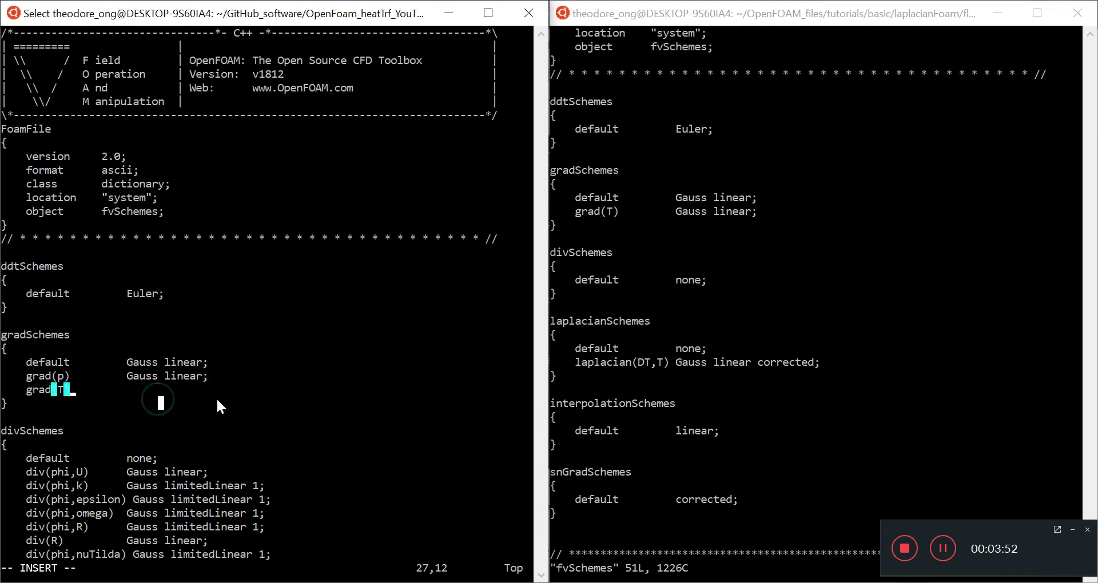
key(Tab)
key(Tab)
key(BackSpace)
text(Gau)
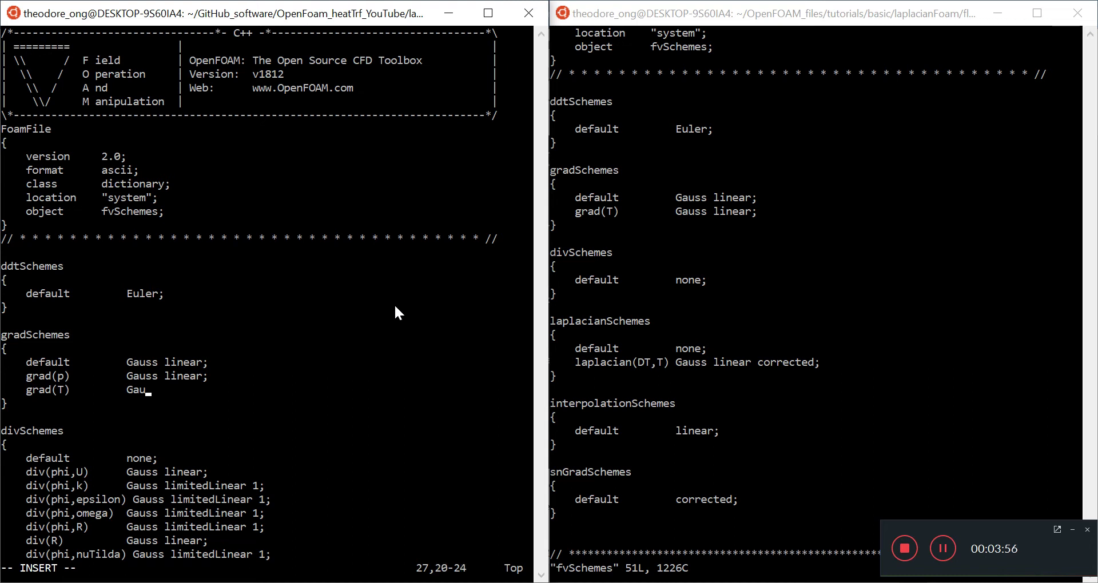
text(ss linear;)
click(571, 211)
drag(751, 206, 567, 216)
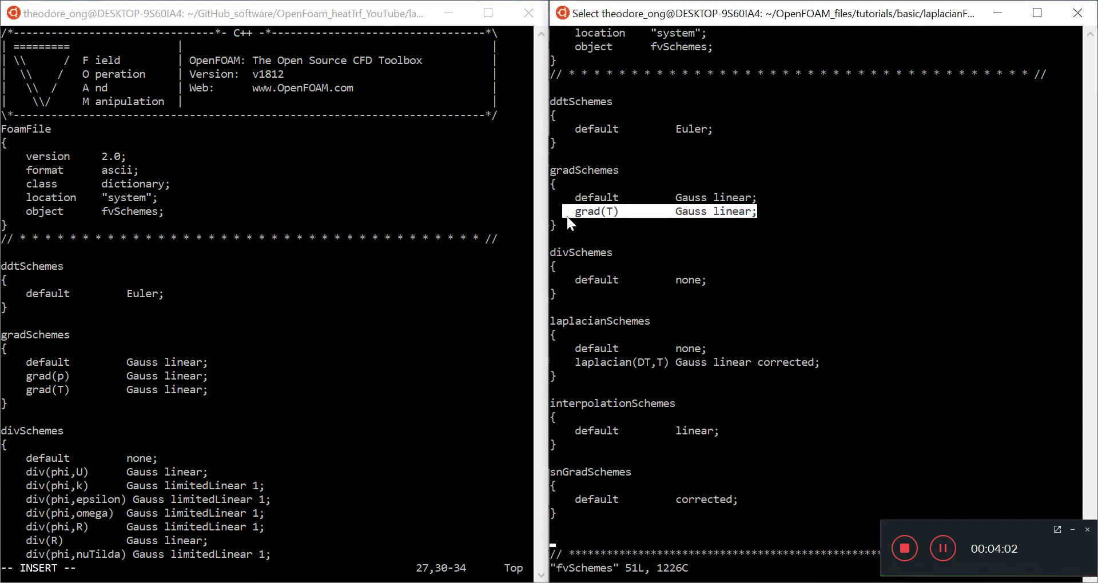
drag(3, 323, 220, 449)
key(ctrl+v)
key(ctrl+v)
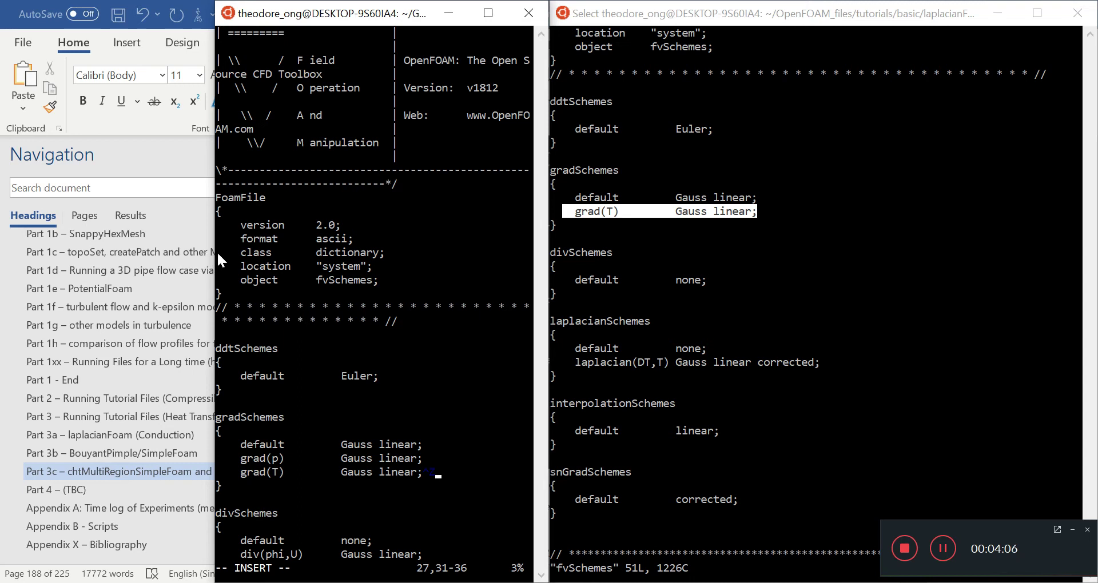
drag(217, 251, 3, 252)
click(301, 437)
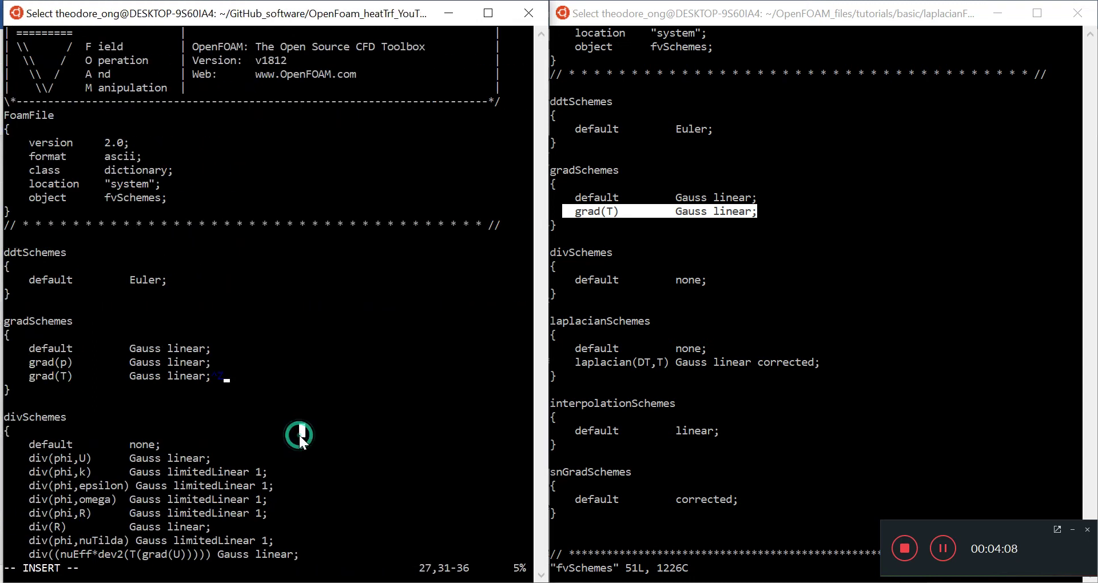
key(BackSpace)
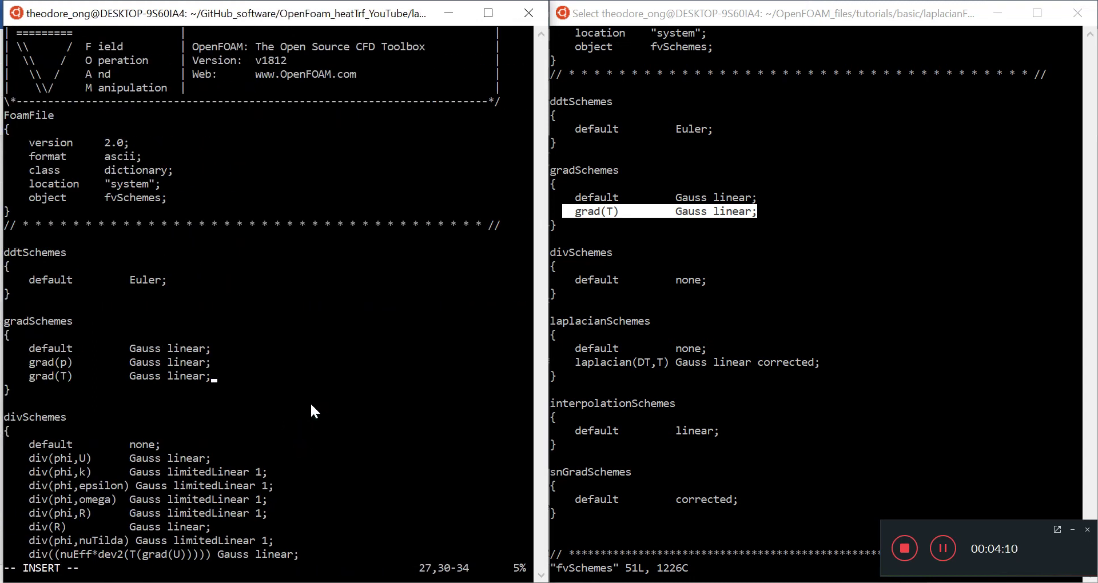
drag(440, 13, 1, 17)
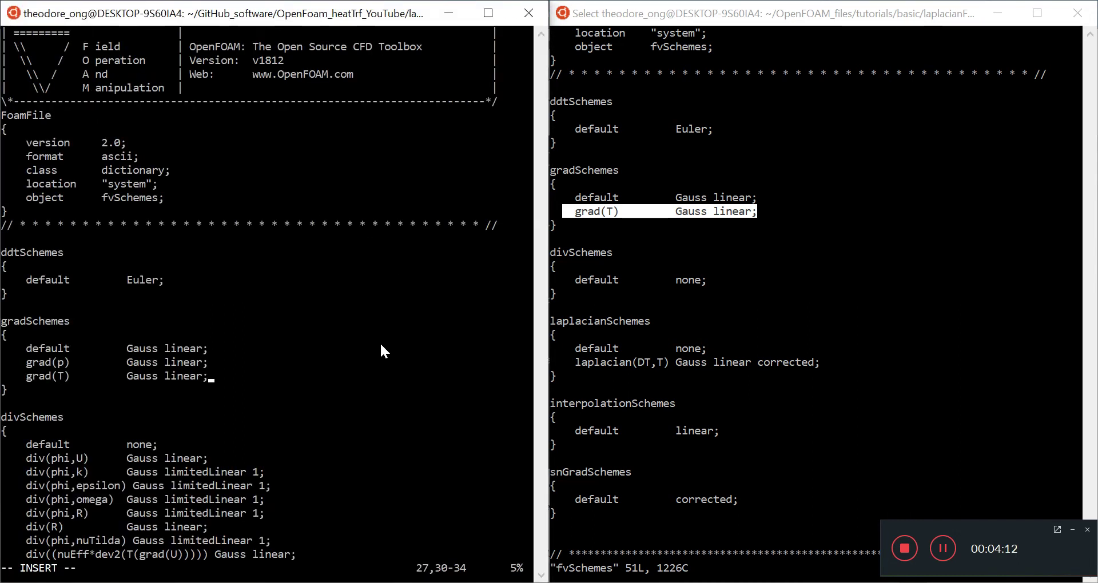
Leave insert mode and save the pipe case's fvSchemes file without quitting vi
text(:w)
key(BackSpace)
key(BackSpace)
key(Escape)
text(:w)
key(Return)
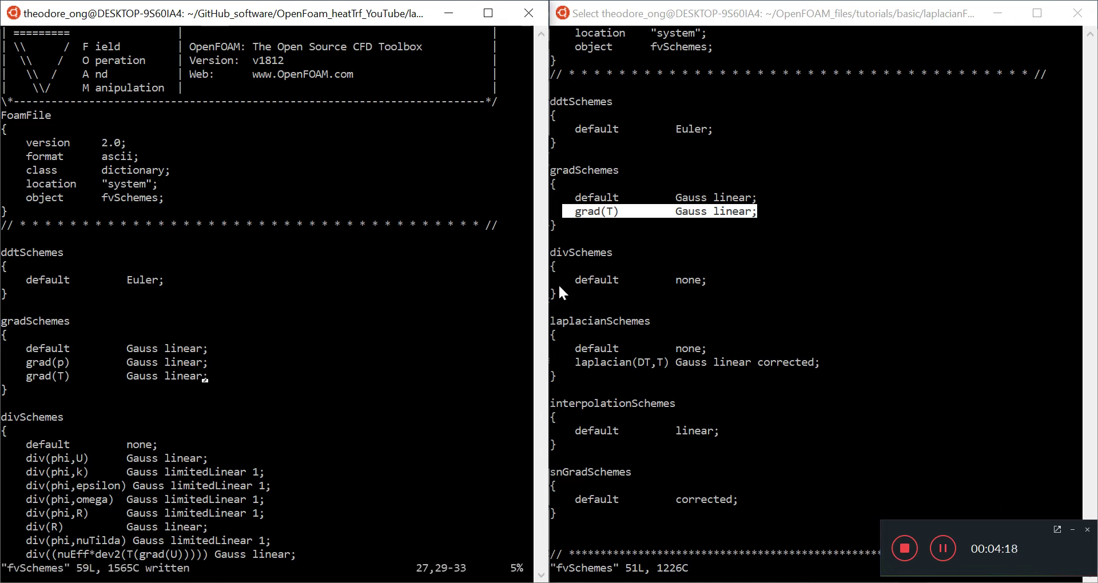
Examine the pipe case's divSchemes entries against the flange tutorial's divSchemes block
drag(25, 376, 244, 362)
key(Escape)
key(Down)
key(Down)
key(Down)
key(Down)
key(Down)
key(Down)
key(Down)
key(Down)
key(Down)
key(Down)
key(Down)
key(Down)
key(Down)
key(Down)
key(Down)
key(Down)
key(Down)
key(Down)
key(Down)
key(Down)
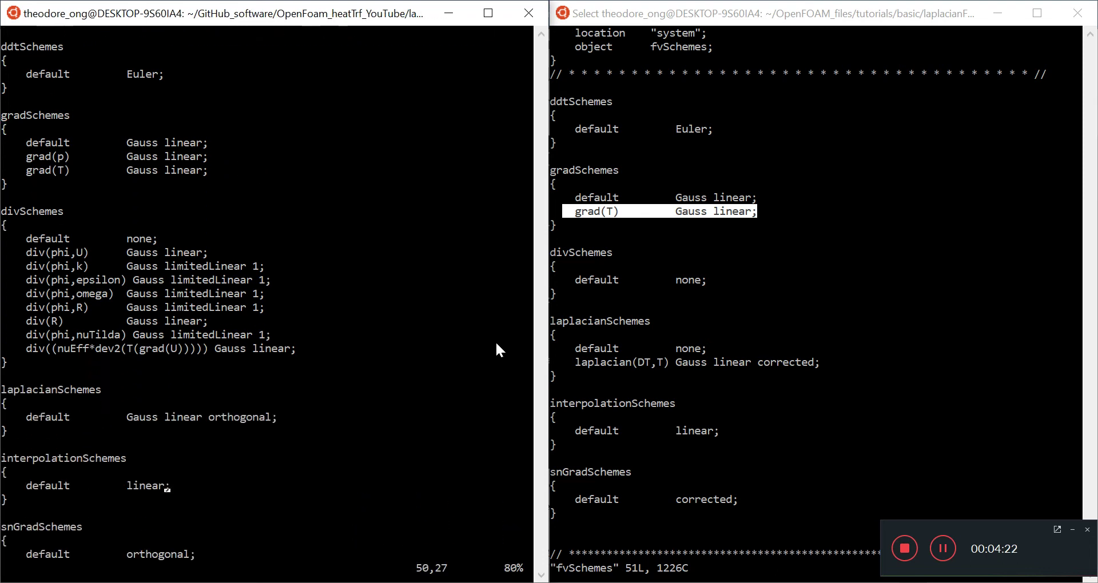
click(564, 251)
drag(585, 280, 567, 267)
click(14, 313)
drag(73, 367, 22, 186)
Compare the laplacianSchemes, interpolationSchemes and snGradSchemes blocks of the pipe case with those of the flange tutorial
click(243, 417)
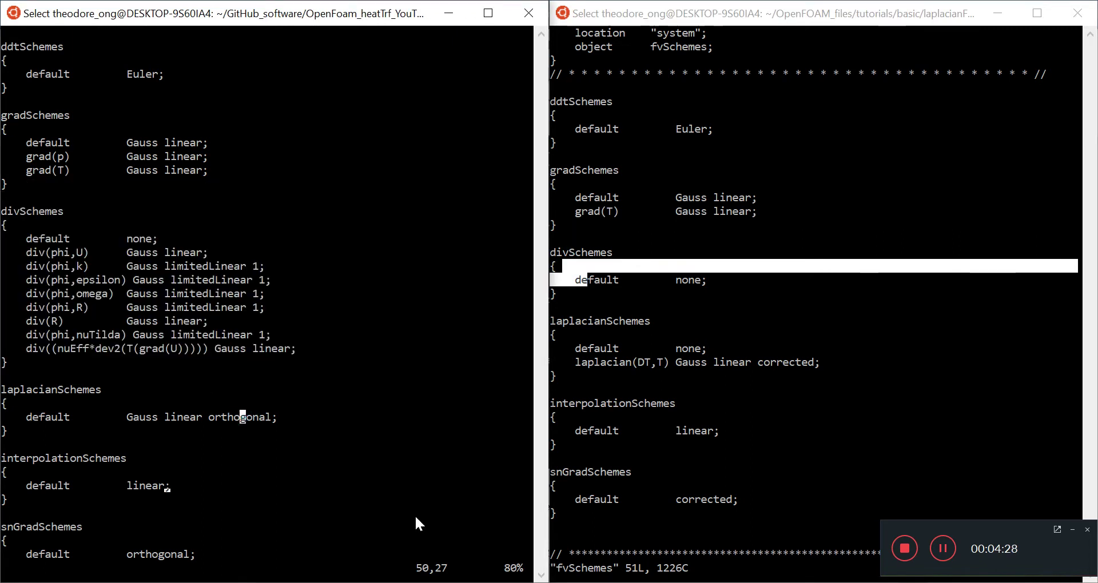
key(Return)
key(Up)
key(Up)
key(Up)
key(Up)
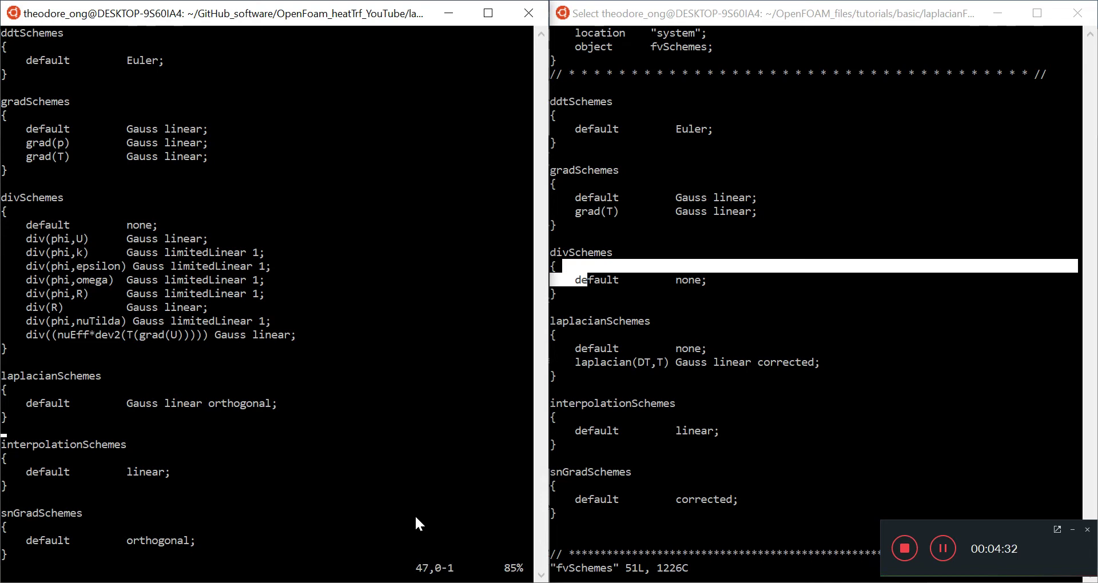
key(Down)
key(Down)
key(Down)
key(Down)
key(Down)
key(Down)
key(Down)
key(Down)
key(Down)
key(Down)
key(Down)
key(Down)
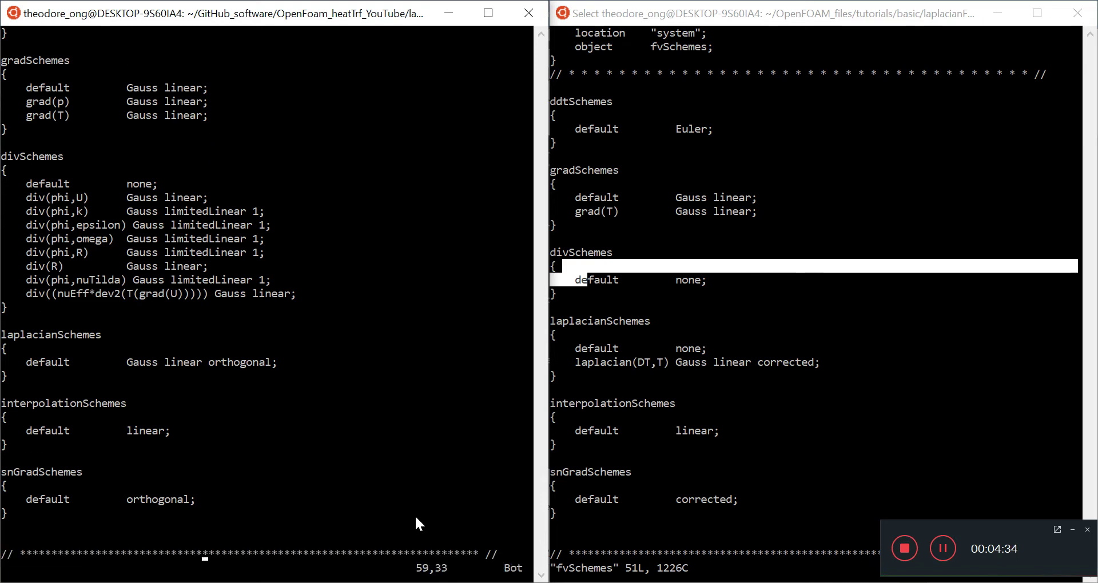
click(761, 380)
click(762, 380)
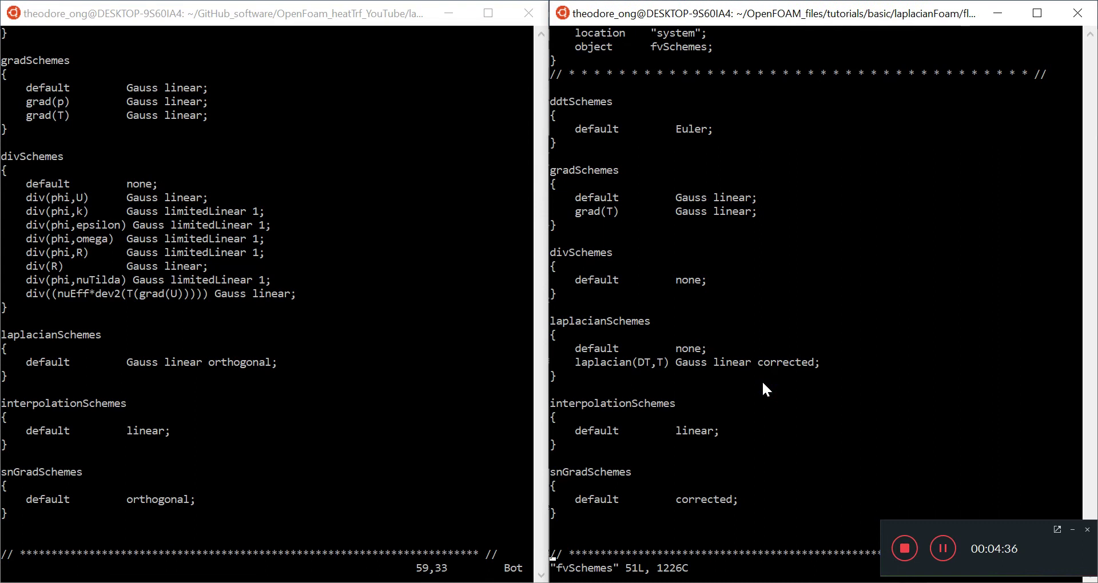
Insert a new line below the default entry in the pipe case's laplacianSchemes block
click(195, 325)
key(Up)
key(Up)
key(Up)
key(Up)
key(Up)
key(Up)
key(Up)
key(Up)
key(Up)
key(Up)
key(Up)
key(Up)
key(Up)
key(Up)
key(Right)
key(Right)
key(Right)
key(Right)
key(Right)
key(Right)
key(Right)
key(Right)
key(Right)
key(Right)
key(Right)
key(i)
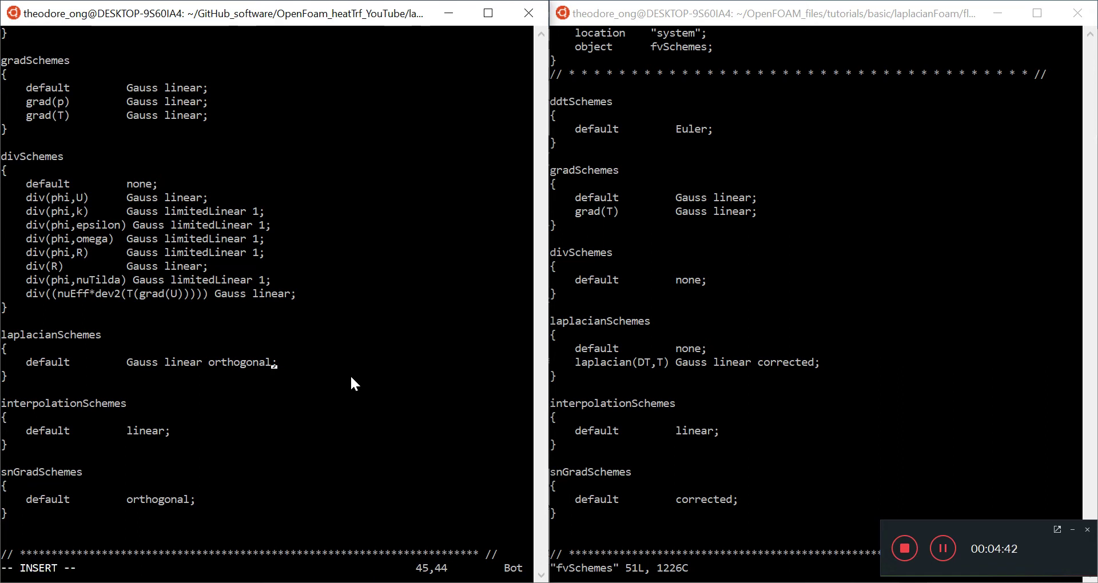
key(Right)
key(Return)
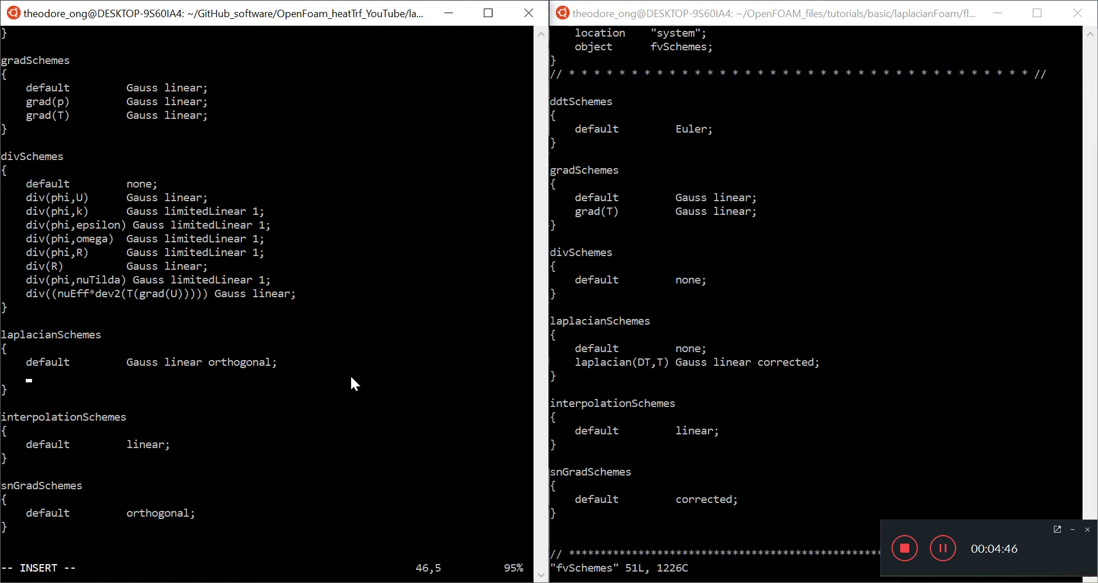
Enter laplacian(DT,T) Gauss linear corrected; on the new laplacianSchemes line
text(laplacian(DT,)
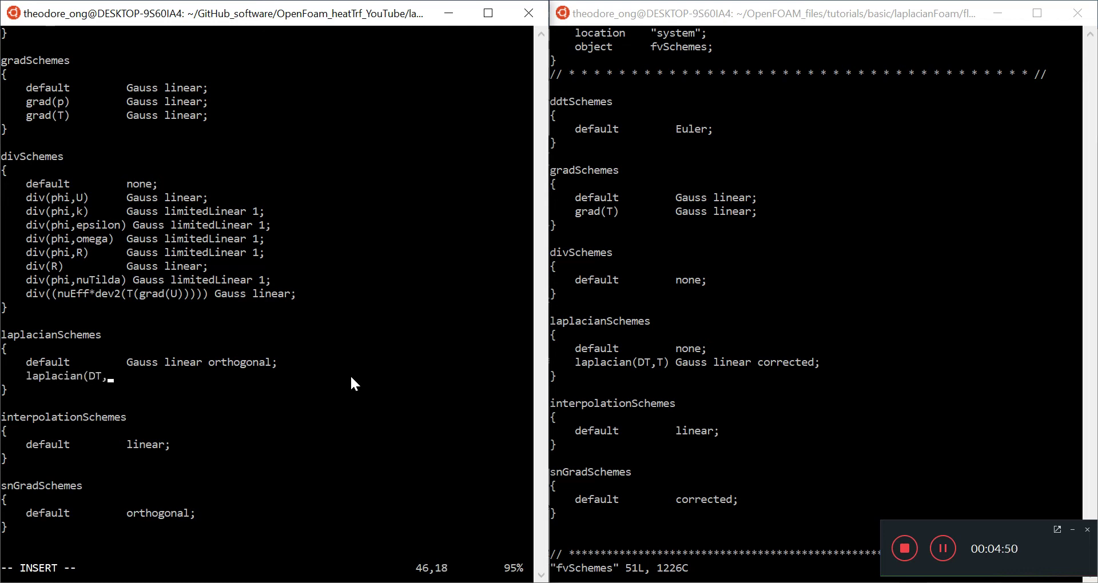
text(T) G)
text(au )
text(s line)
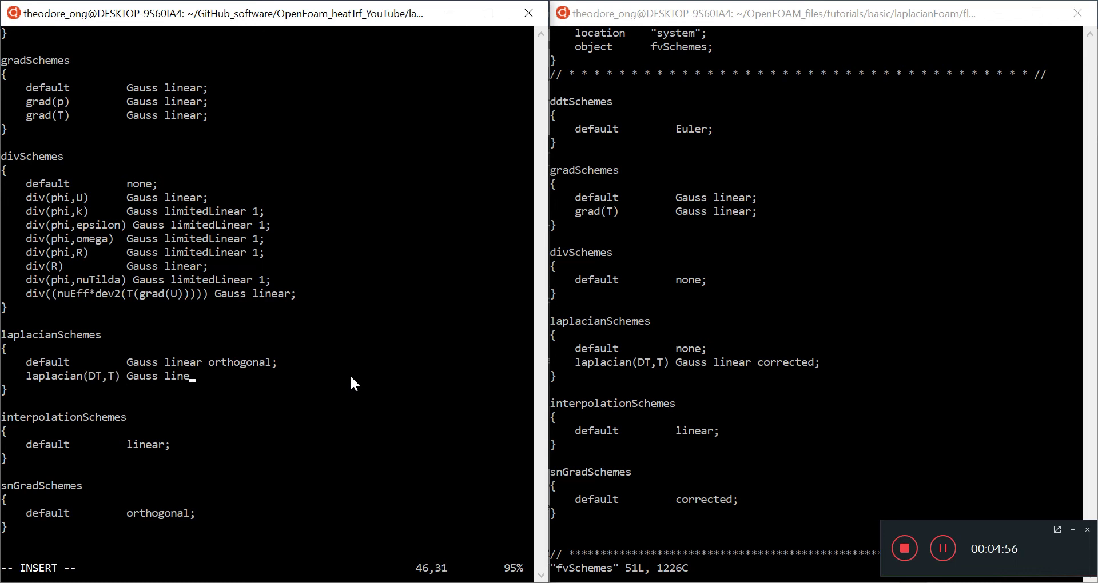
text(ar corrected;)
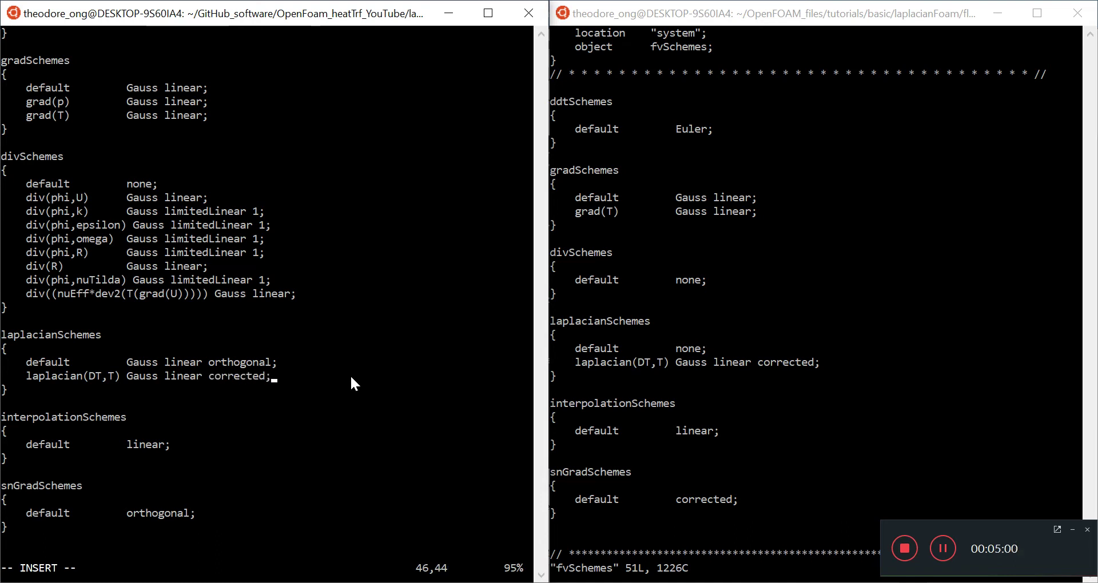
Replace the default scheme in the pipe case's snGradSchemes block with corrected;
drag(125, 184, 212, 417)
click(213, 417)
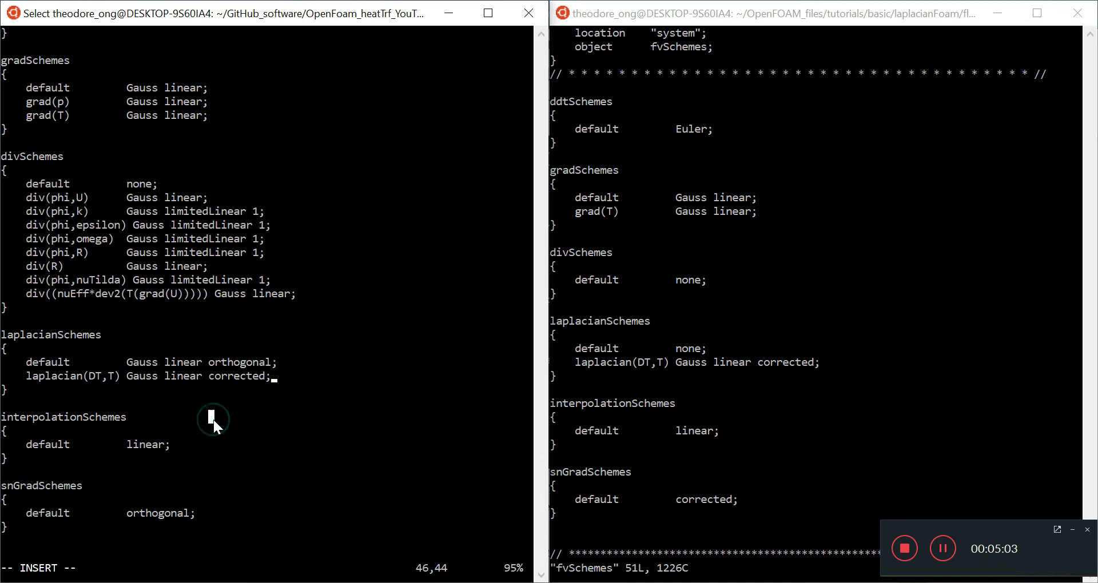
click(606, 406)
click(215, 504)
key(Down)
key(Down)
key(Down)
key(Down)
key(Down)
key(Down)
key(Down)
key(Down)
key(Down)
key(Down)
key(Down)
key(Up)
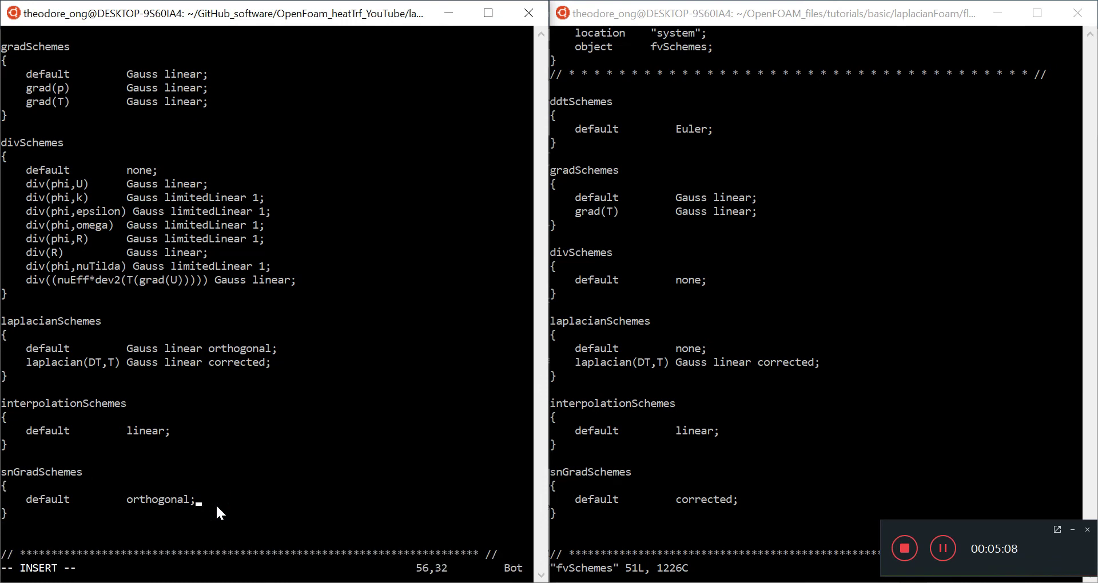
key(Left)
key(Left)
key(Left)
key(Left)
key(Left)
key(Left)
key(Left)
key(Left)
key(Left)
key(Left)
key(Left)
key(Insert)
key(Delete)
key(Delete)
key(Delete)
key(Delete)
key(Delete)
key(Delete)
key(Delete)
key(Delete)
key(Delete)
key(Delete)
key(Delete)
text(corrected;)
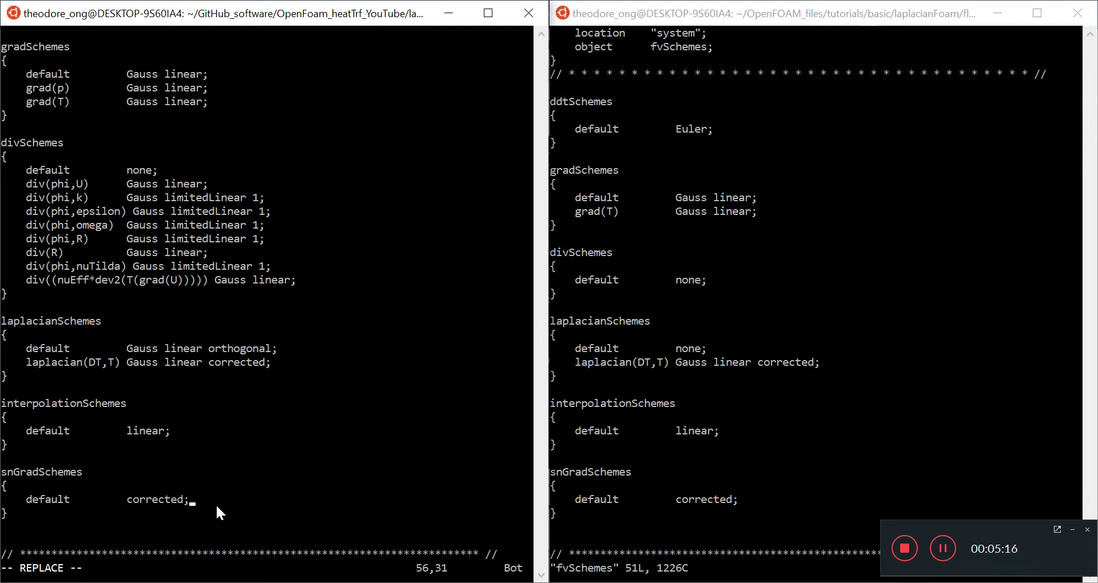
Save the pipe case's fvSchemes file and quit vi
key(Escape)
text(:w)
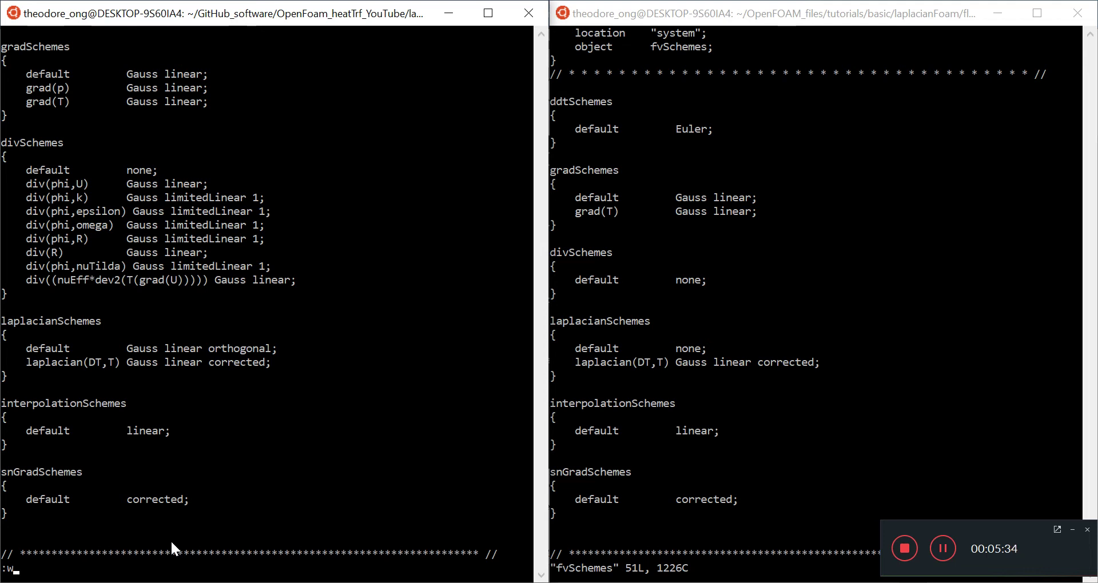
mouse_move(189, 500)
mouse_down()
mouse_move(80, 451)
mouse_move(184, 510)
mouse_up()
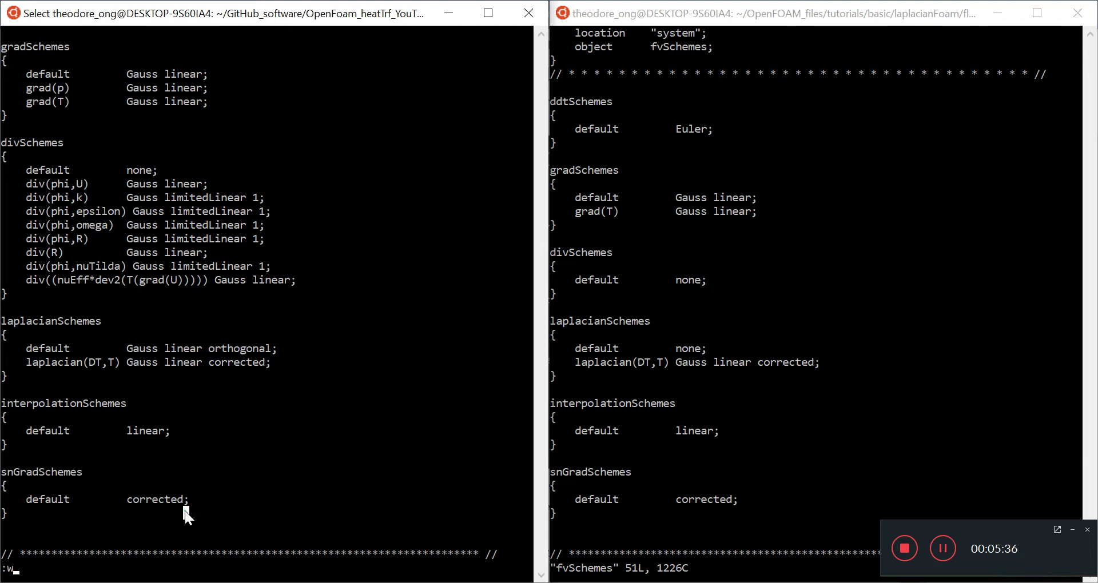
click(701, 383)
click(438, 406)
key(Return)
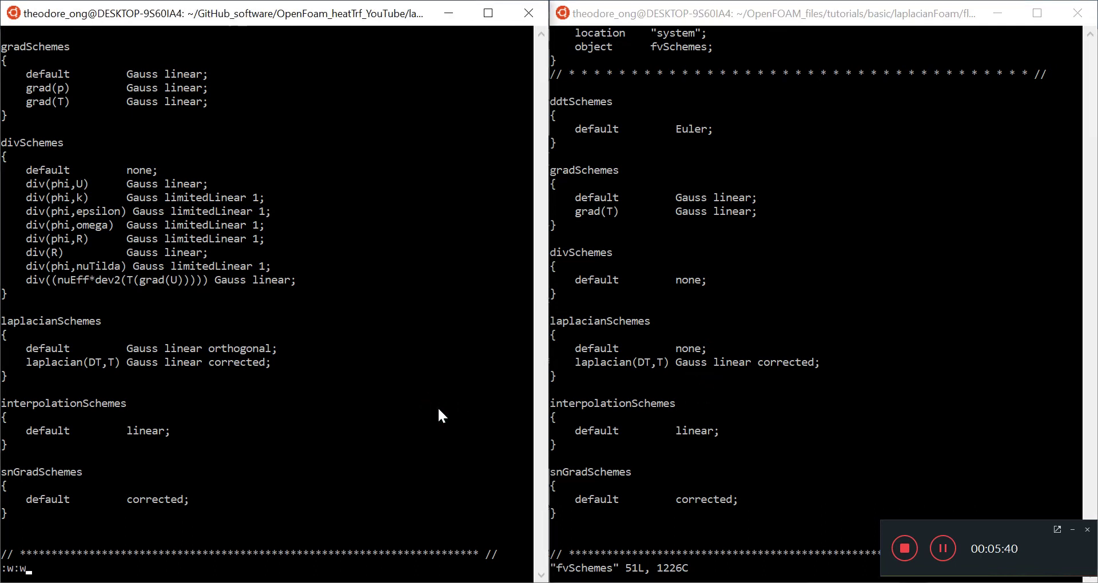
text(q)
key(Return)
Close the flange tutorial's fvSchemes, list its system folder and open its fvSolution in vi
click(825, 365)
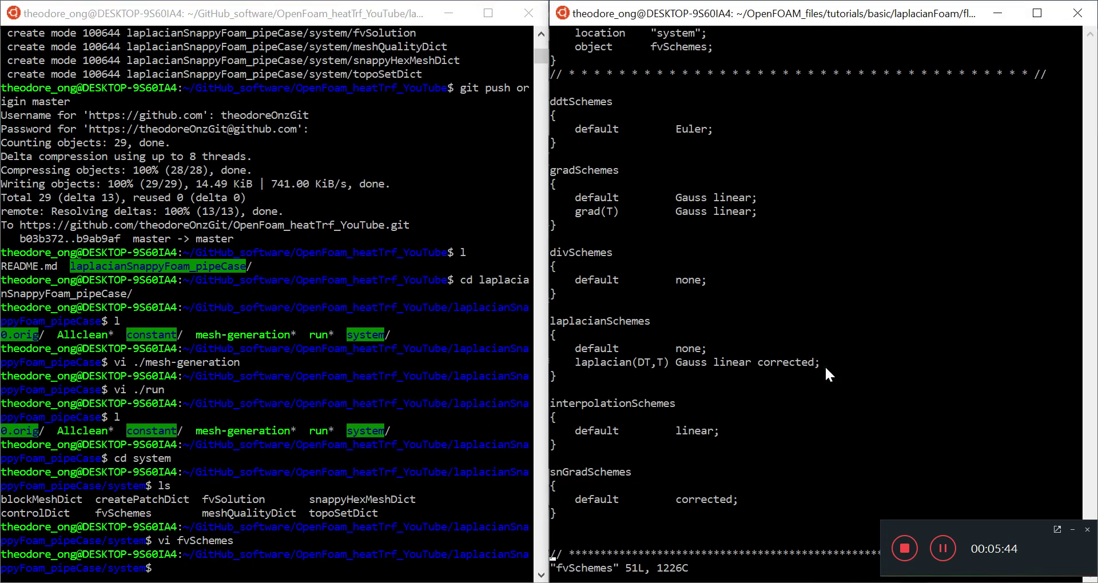
text(:q)
key(Return)
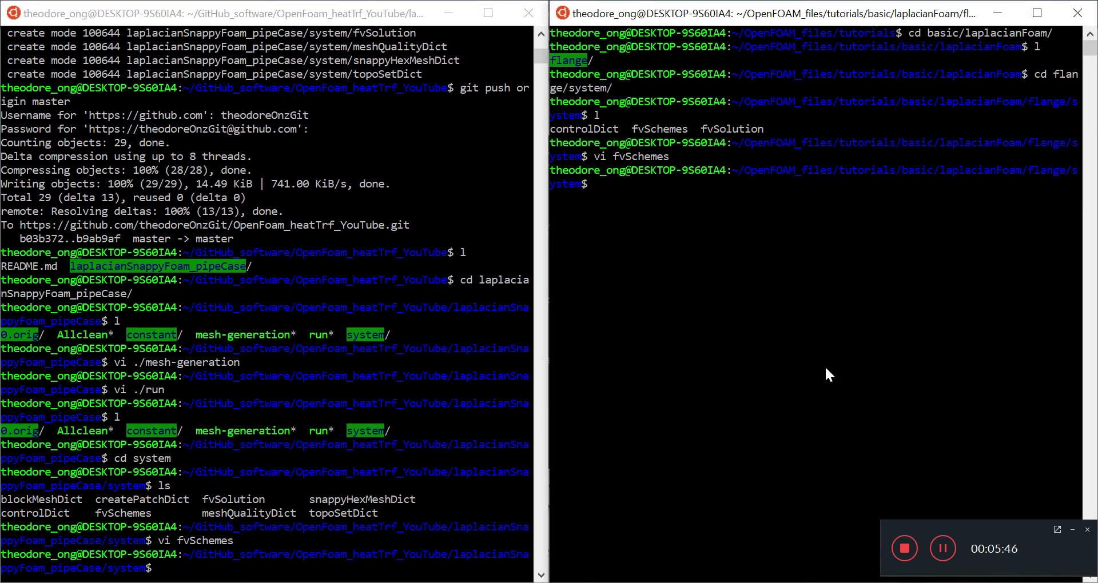
text(l)
key(Return)
text(vi fvSolution)
key(Return)
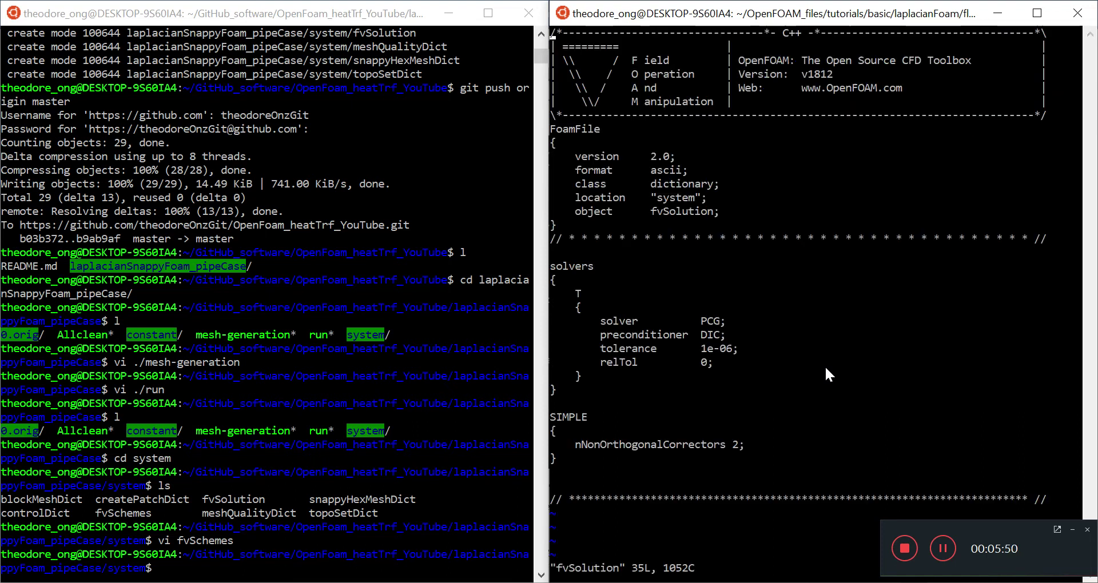
Open the pipe case's fvSolution in vi and review its solvers and PISO blocks through to the end
click(330, 508)
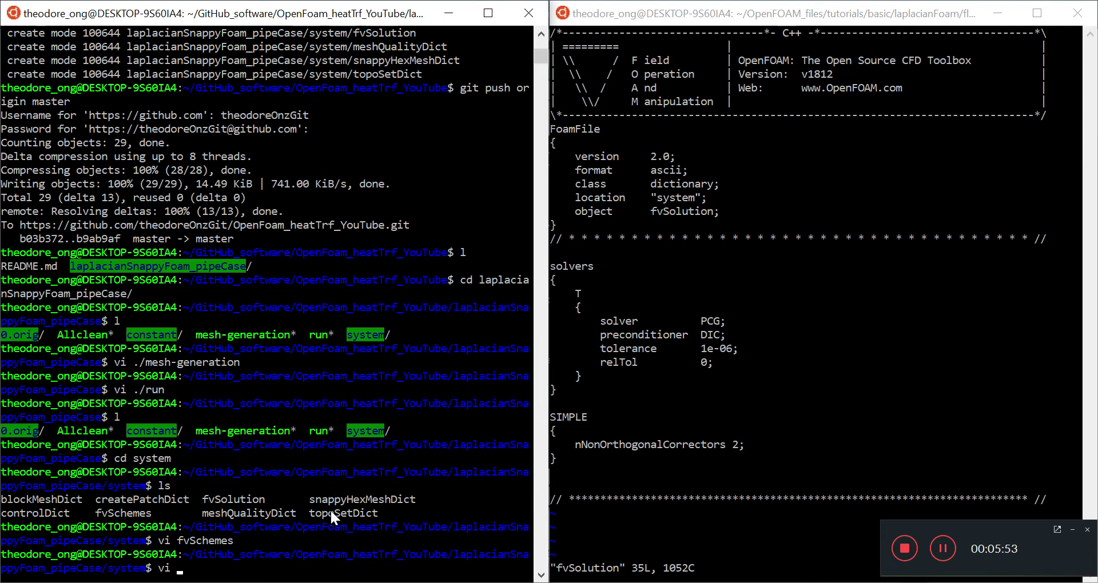
text(fvSolution)
key(Return)
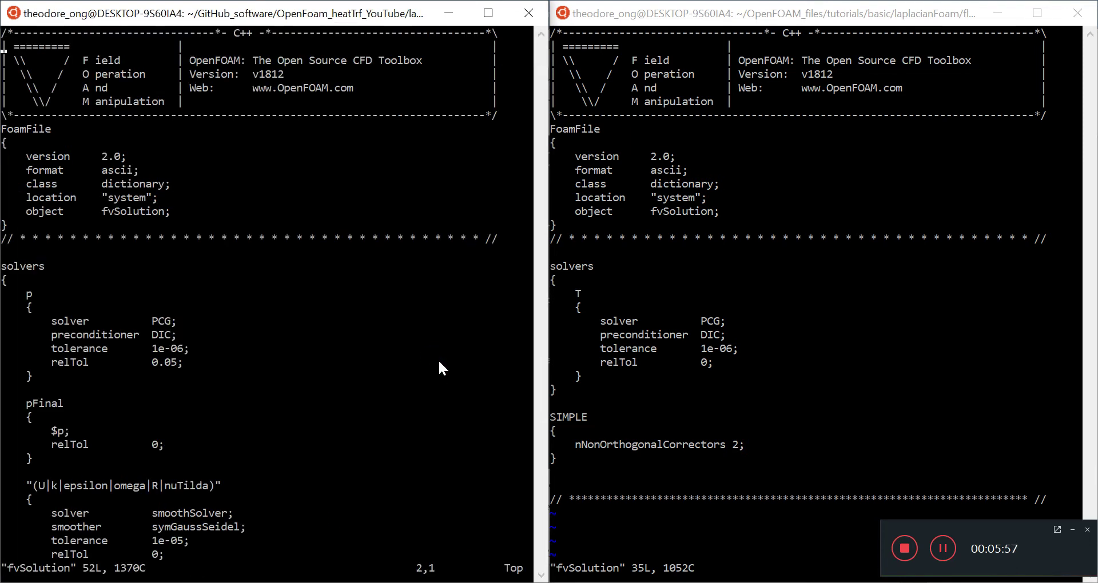
key(2)
key(0)
key(shift+g)
key(j)
key(j)
key(j)
key(j)
key(j)
key(j)
key(j)
key(j)
key(j)
key(j)
key(j)
key(j)
key(j)
key(j)
key(j)
key(j)
key(j)
key(j)
key(j)
key(j)
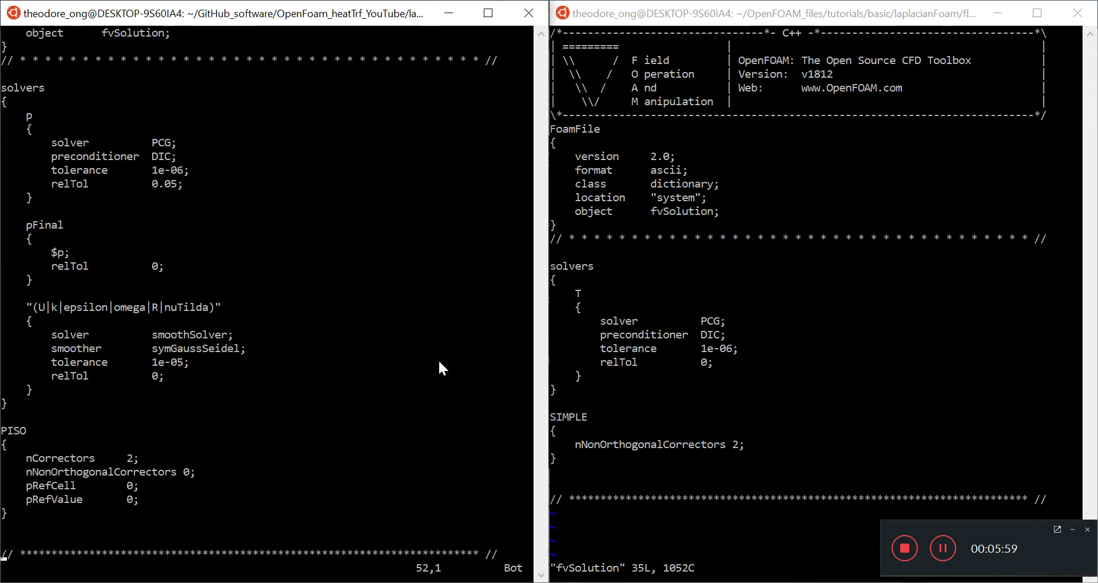
Begin a T block with an opening brace below the "(U|k|epsilon|omega|R|nuTilda)" solver block in the pipe case's fvSolution
key(j)
key(j)
key(k)
key(l)
key(l)
key(a)
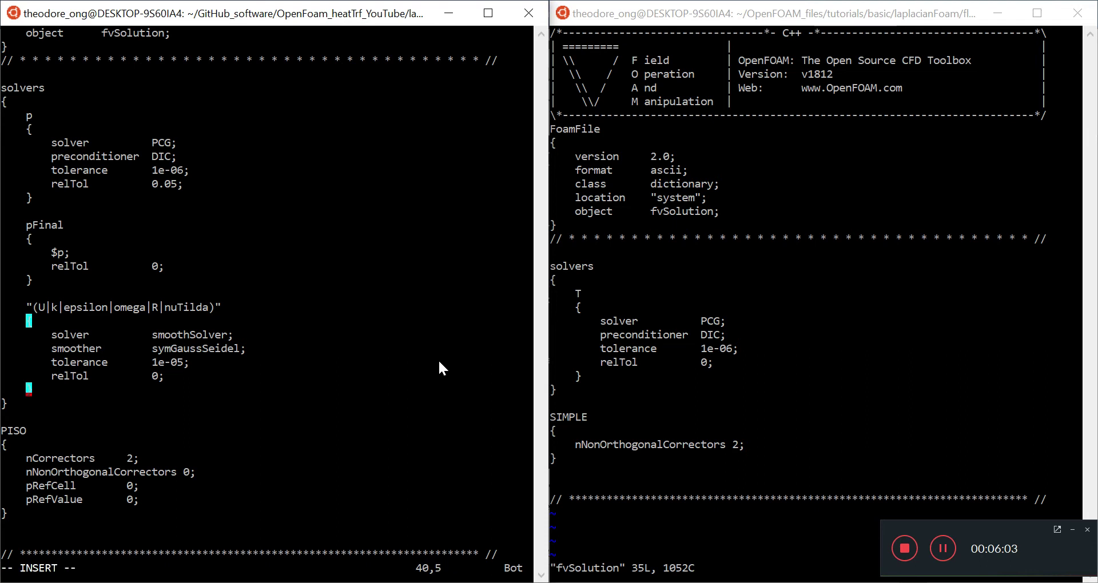
key(Return)
key(Return)
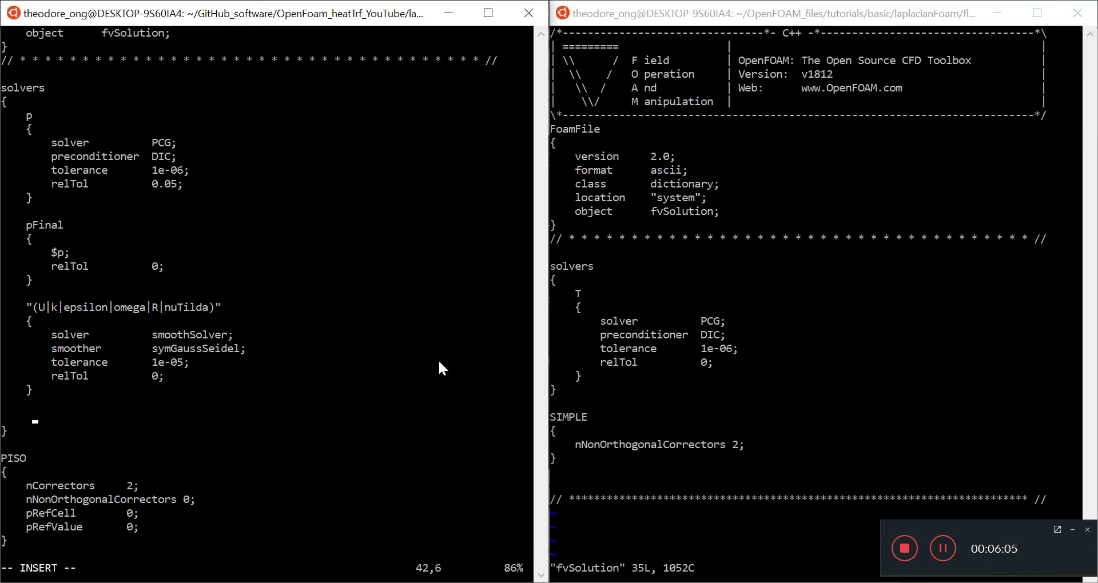
text(T)
key(Return)
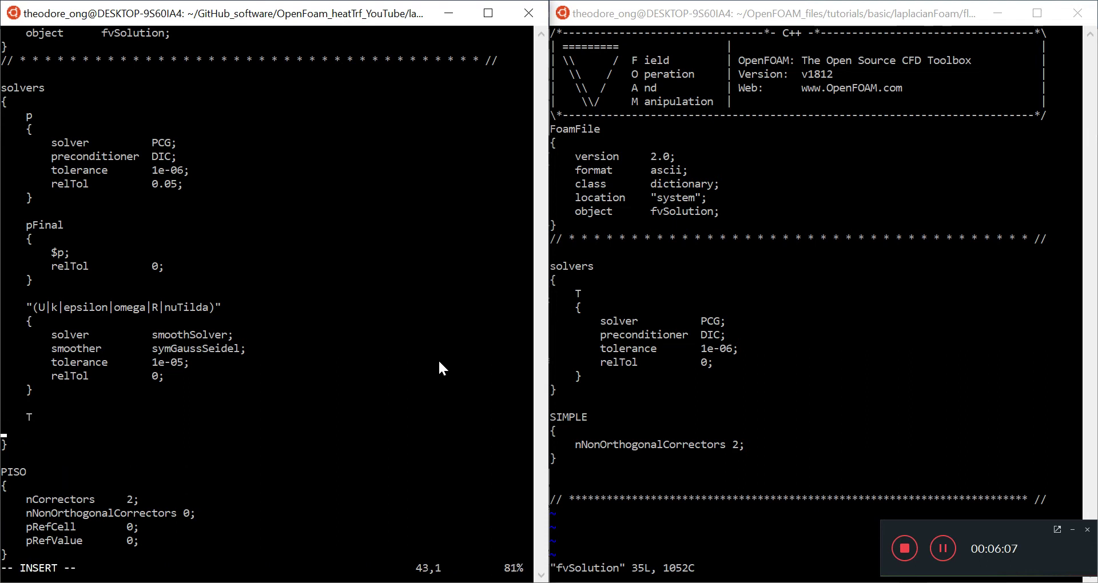
key(Tab)
text({)
key(Return)
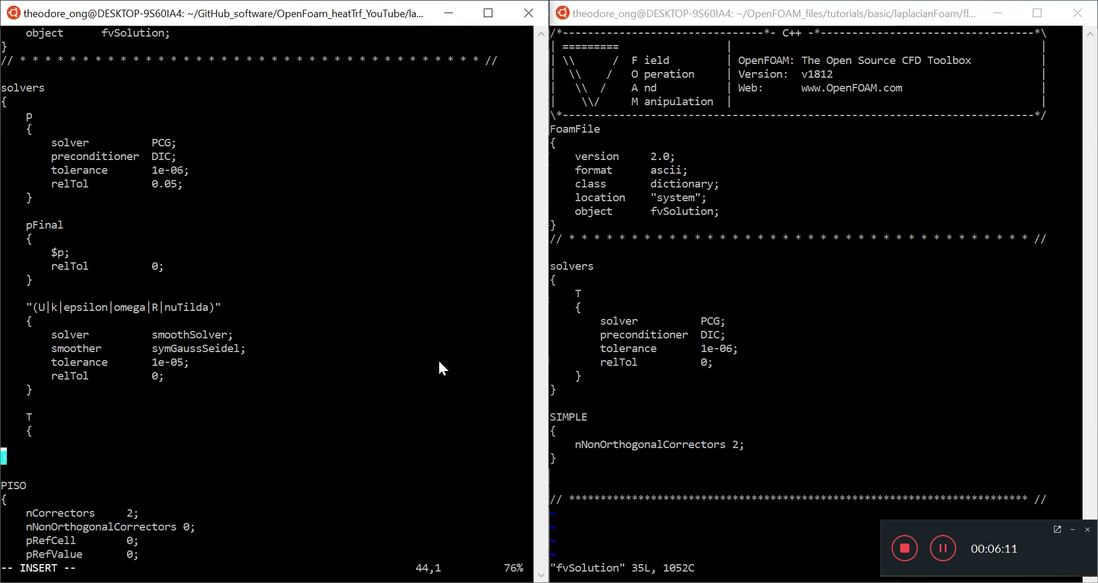
Quit the pipe case's fvSolution without saving and reopen its fvSchemes in vi
key(Escape)
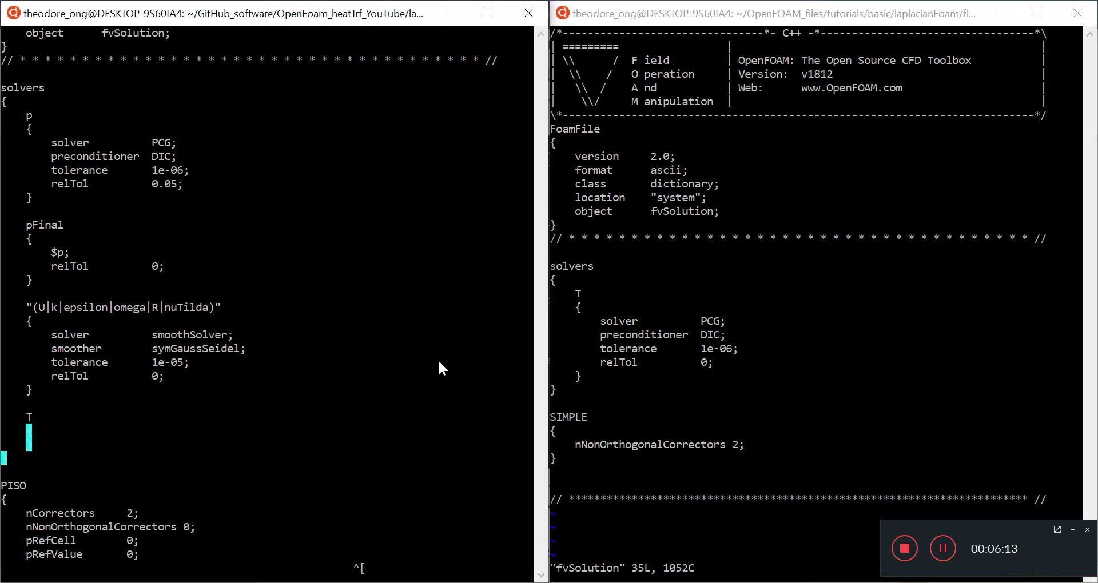
text(:q!)
key(Return)
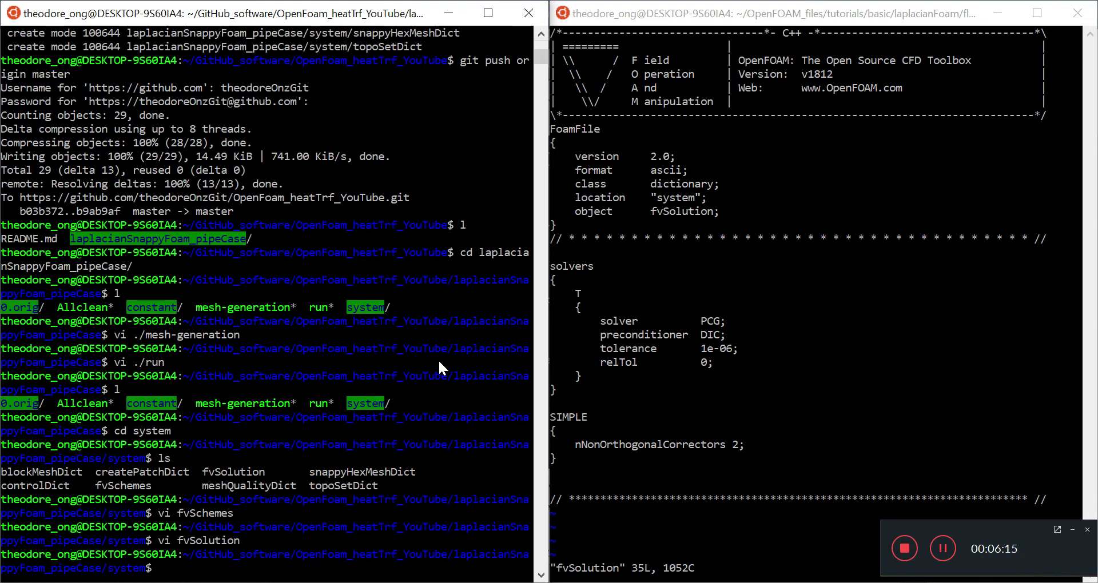
text(vi fvSc)
key(Tab)
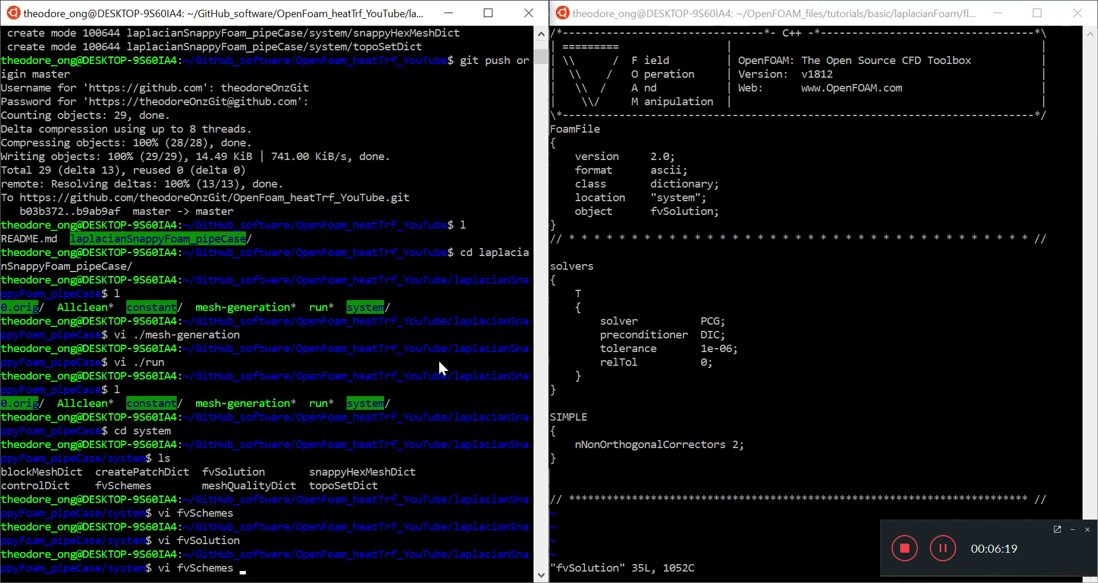
key(Return)
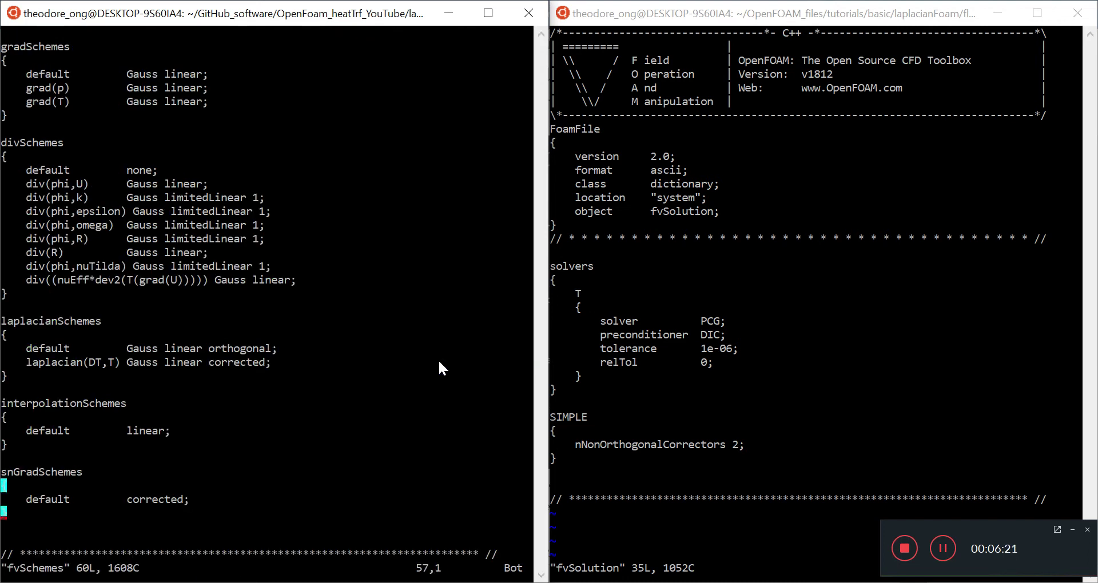
Check the line endings of the interpolationSchemes, laplacianSchemes and divSchemes entries in the pipe case's fvSchemes
click(165, 432)
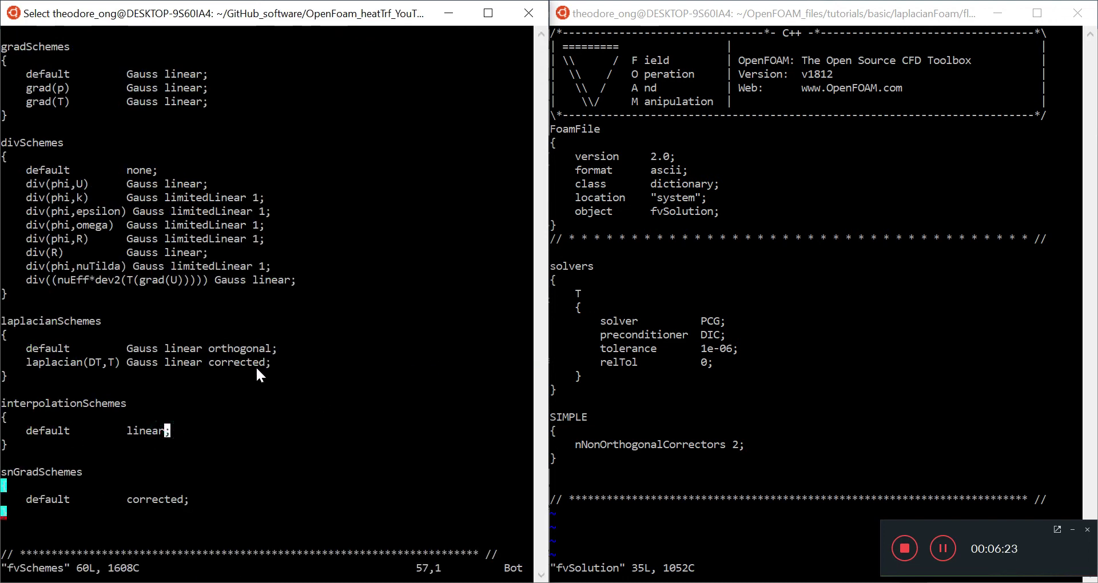
click(280, 363)
click(280, 348)
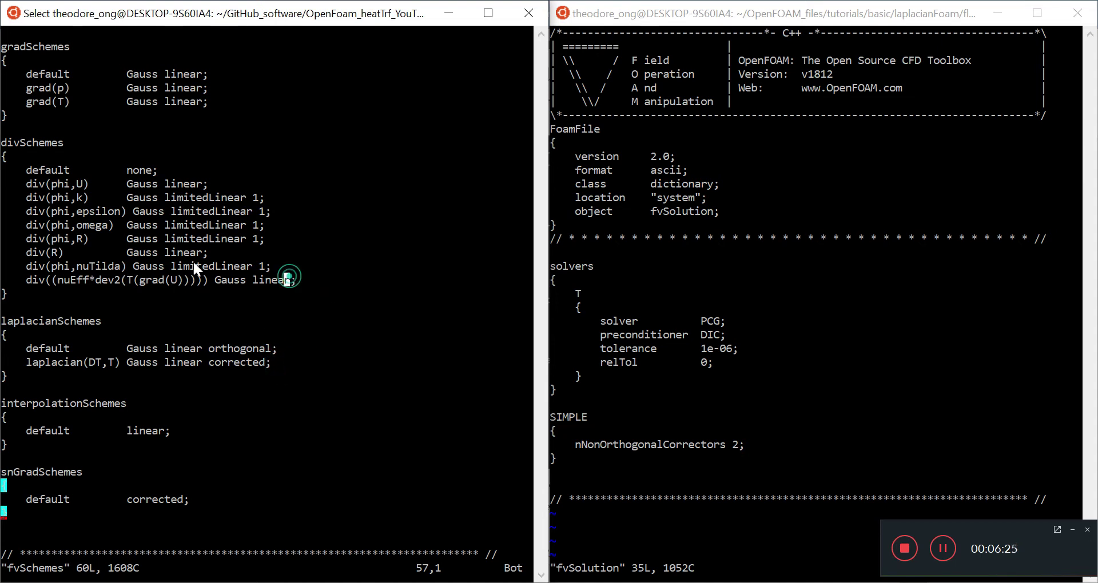
click(170, 236)
click(261, 237)
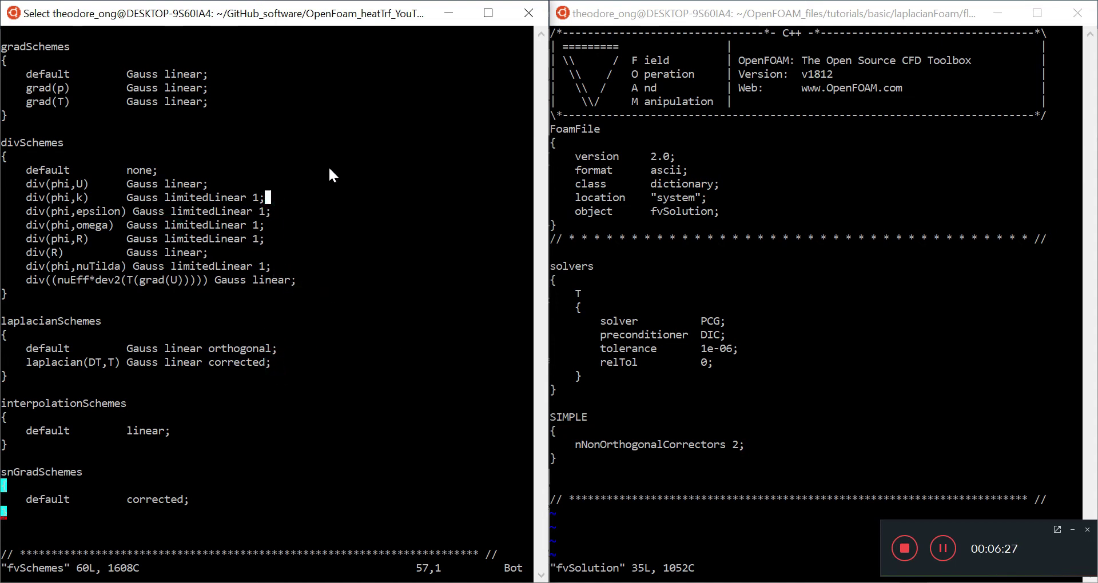
Review the pipe case's fvSchemes from snGradSchemes back up to ddtSchemes, and quit vi without changes
key(Up)
key(Up)
key(Up)
key(Up)
key(Up)
key(Up)
key(Up)
key(Up)
key(Up)
key(Up)
key(Up)
key(Up)
key(Up)
key(Up)
key(Up)
key(Up)
key(Up)
key(Up)
key(Up)
key(Up)
key(Up)
key(Up)
key(Up)
key(Up)
key(Up)
key(Up)
key(Up)
key(Up)
key(Up)
key(Up)
key(Up)
key(Up)
key(Up)
key(Up)
key(Up)
key(Up)
key(Up)
key(Up)
key(Up)
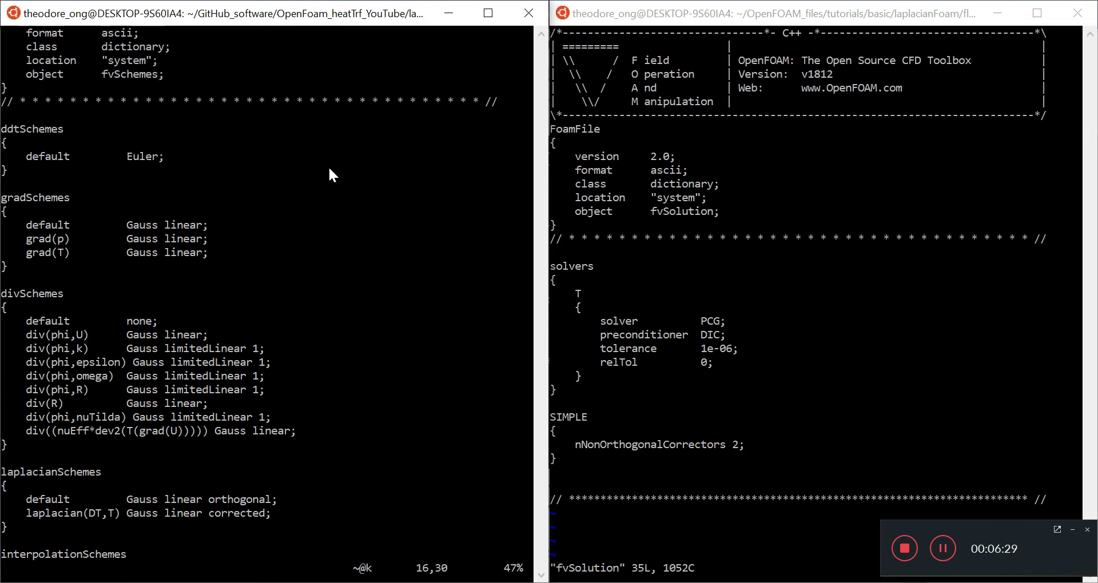
text(:q)
key(Return)
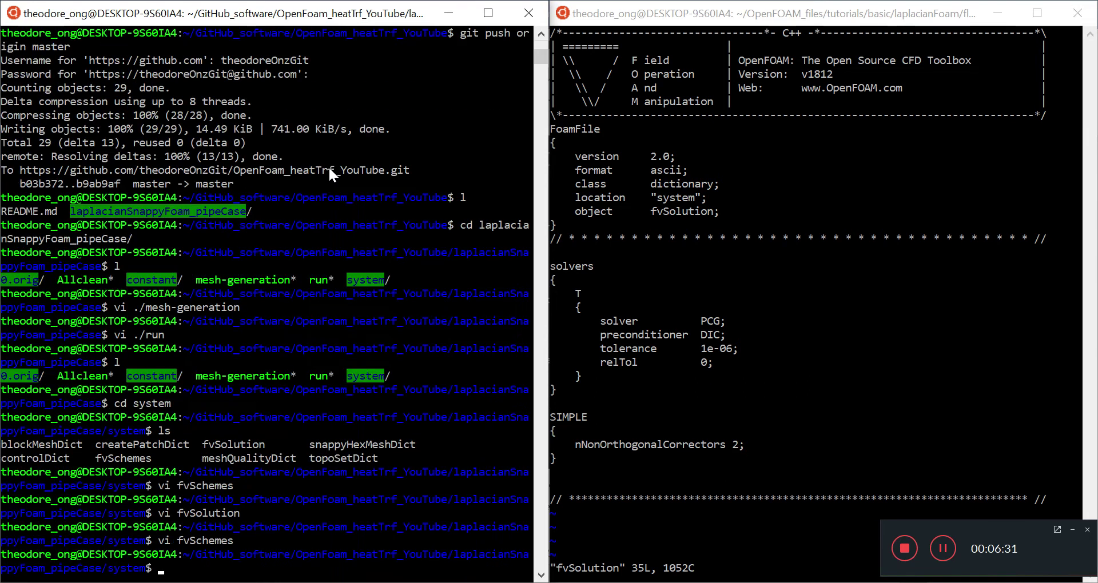
Open the pipe case's fvSolution in vi
text(vi fv S)
key(BackSpace)
key(BackSpace)
text(So)
key(Tab)
key(Return)
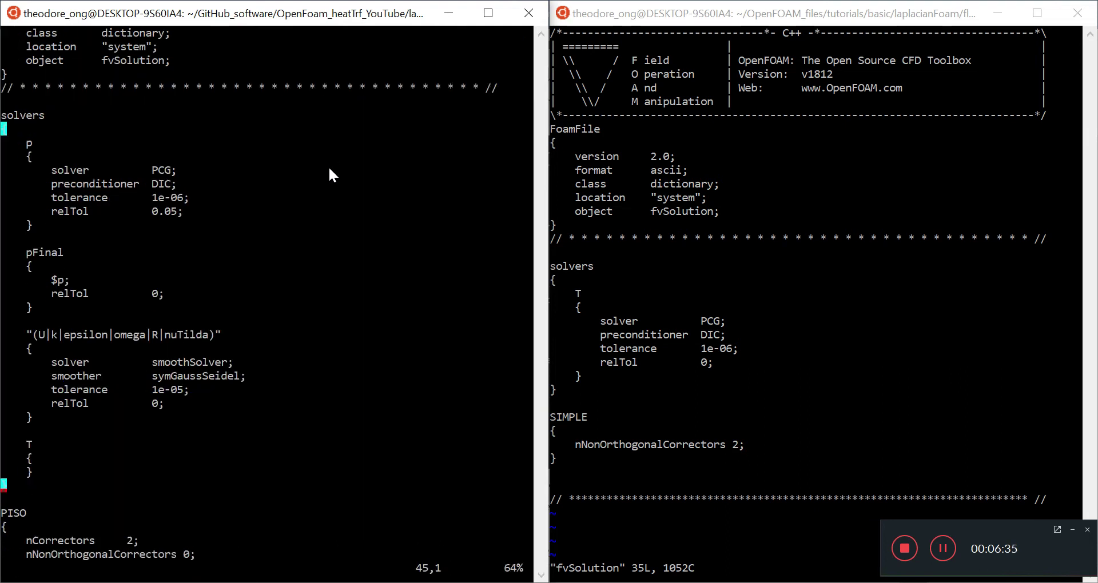
Add the entry "solver PCG;" inside the empty T block of the pipe case's fvSolution, indented like the other solver blocks
key(Down)
key(Up)
key(Up)
key(Up)
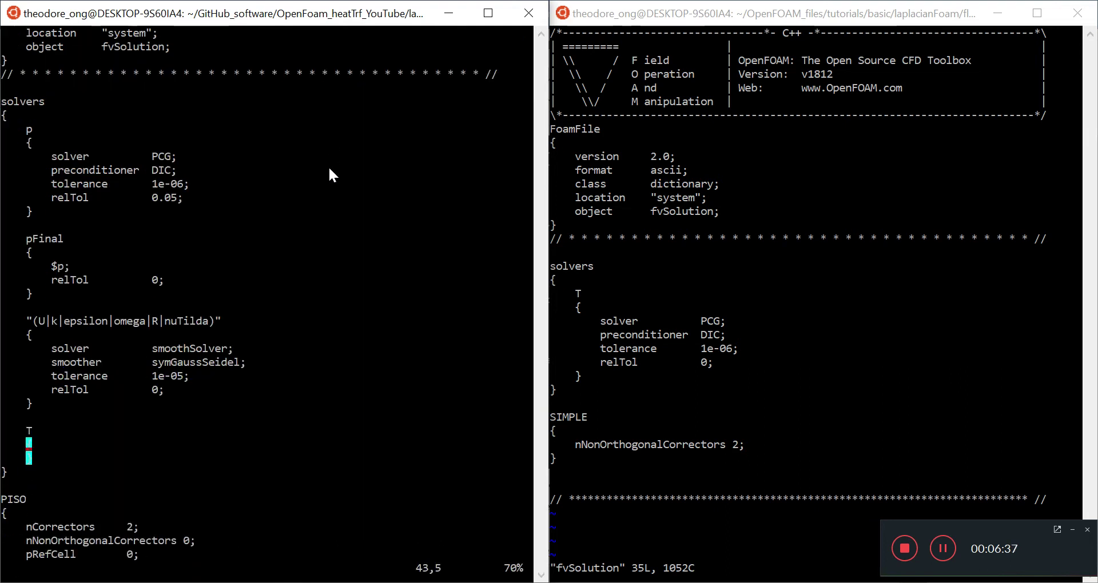
key(a)
key(Return)
key(Tab)
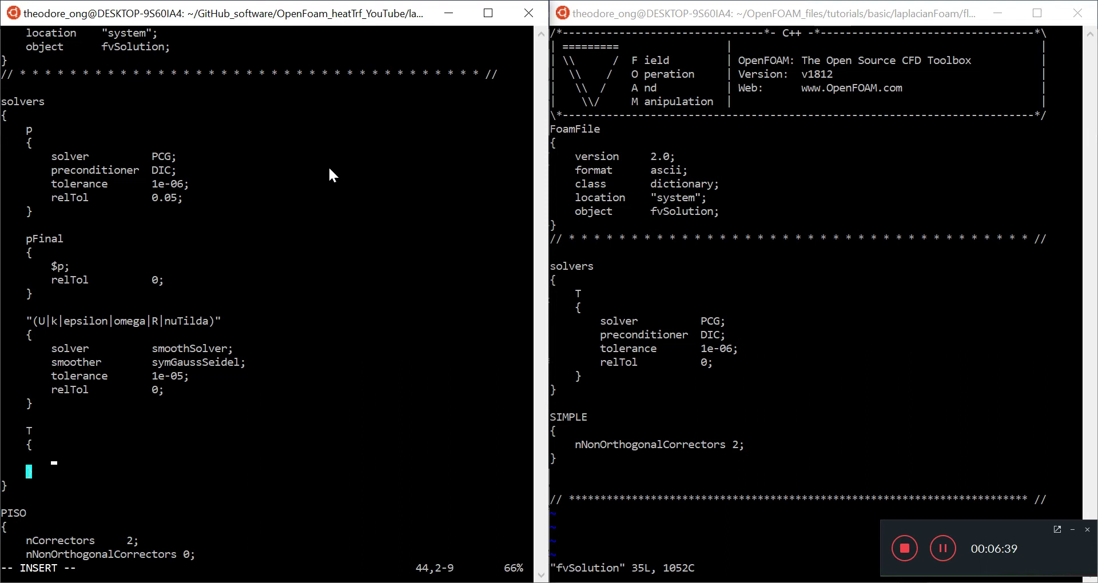
text(solver)
key(Tab)
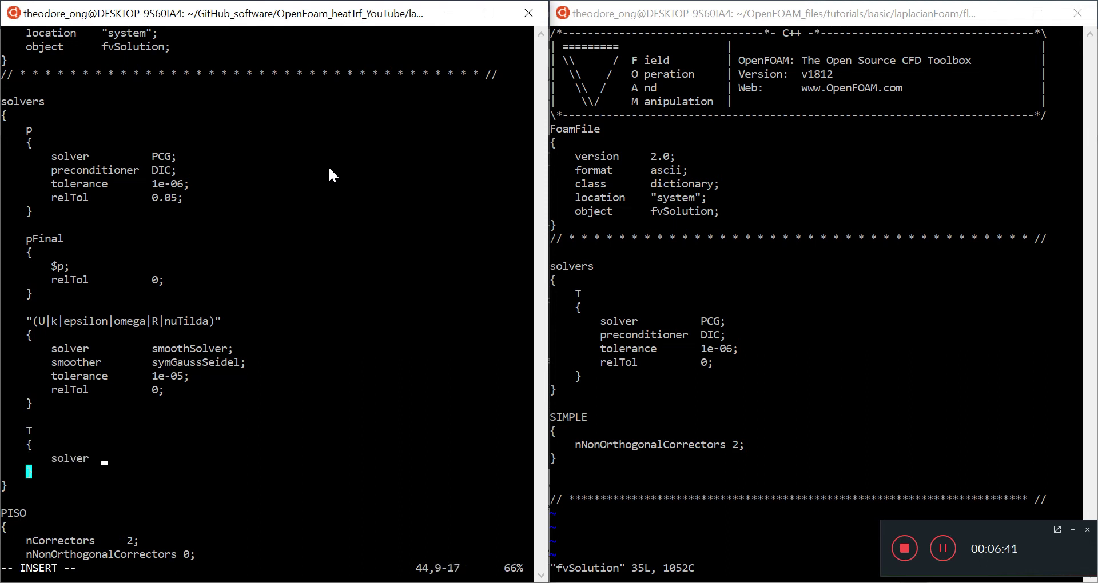
key(BackSpace)
key(Tab)
text(PCG;)
key(Return)
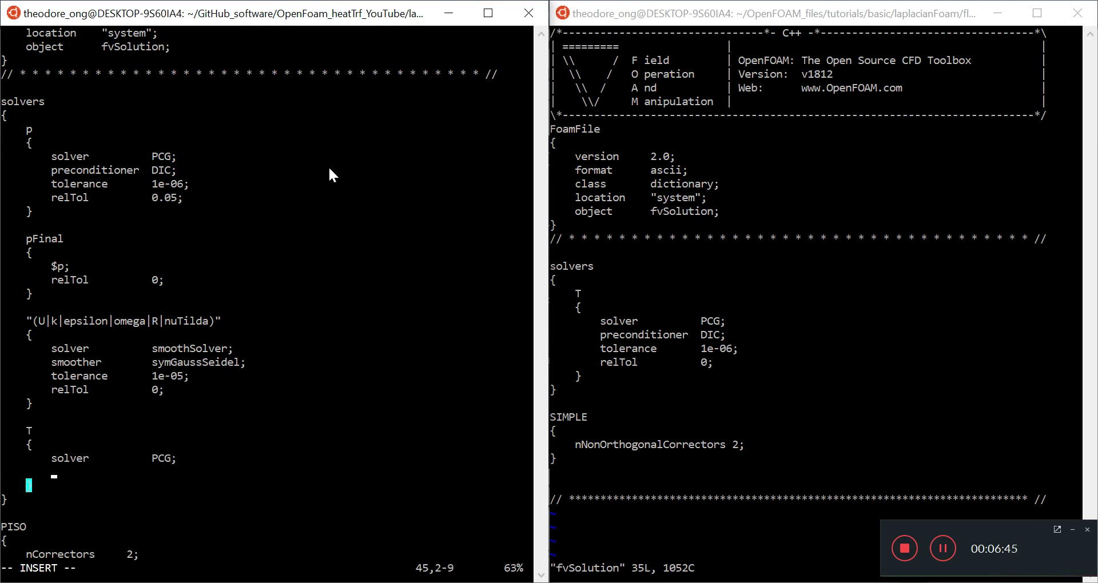
Add the line "preconditioner DIC;" below the solver entry in the T block
text(precondition)
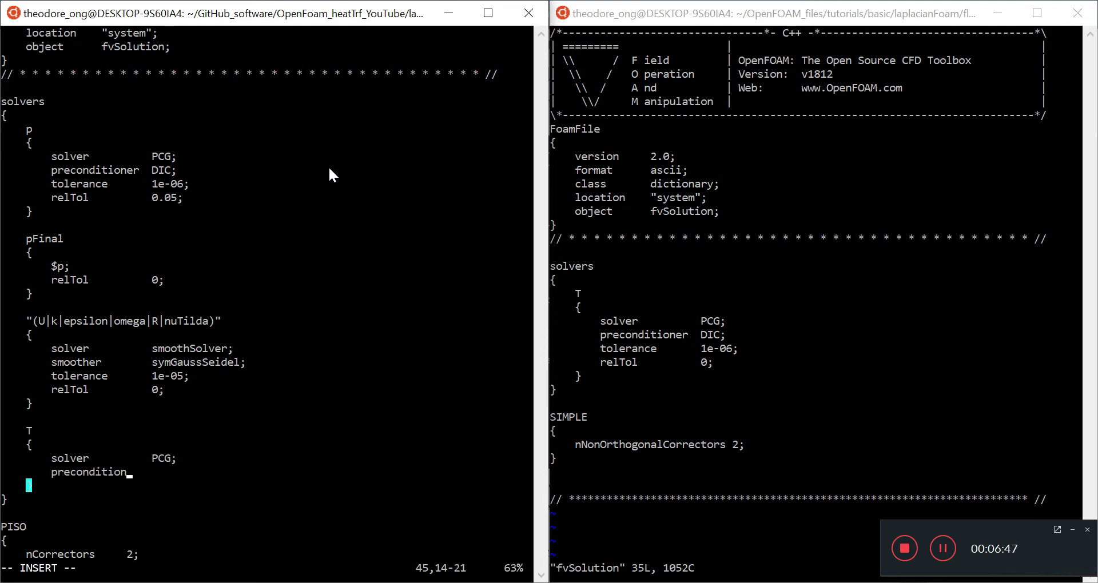
text(er)
key(Tab)
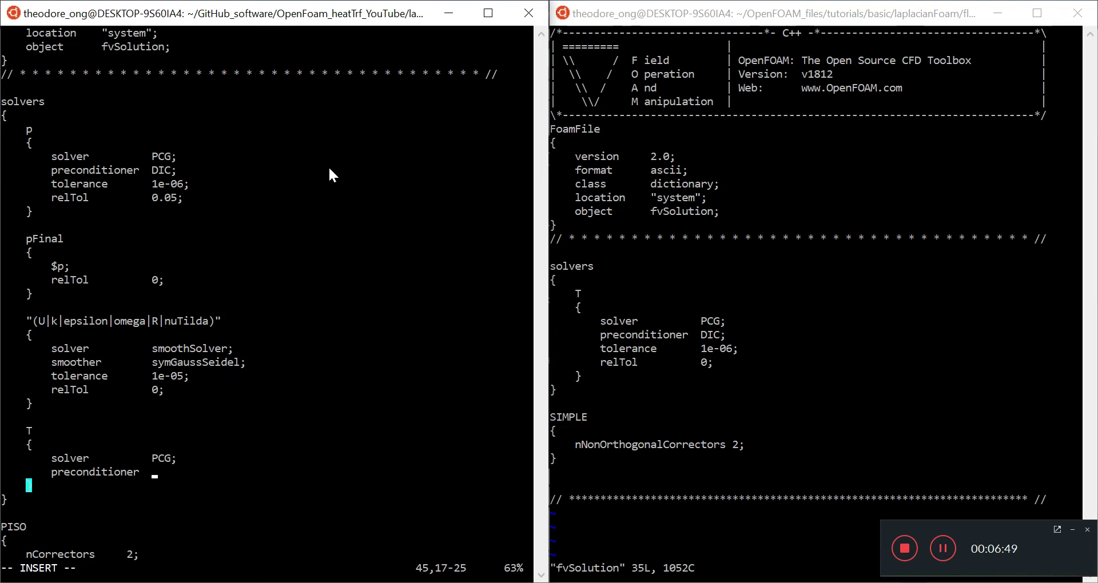
text(DIC;)
key(Return)
key(Tab)
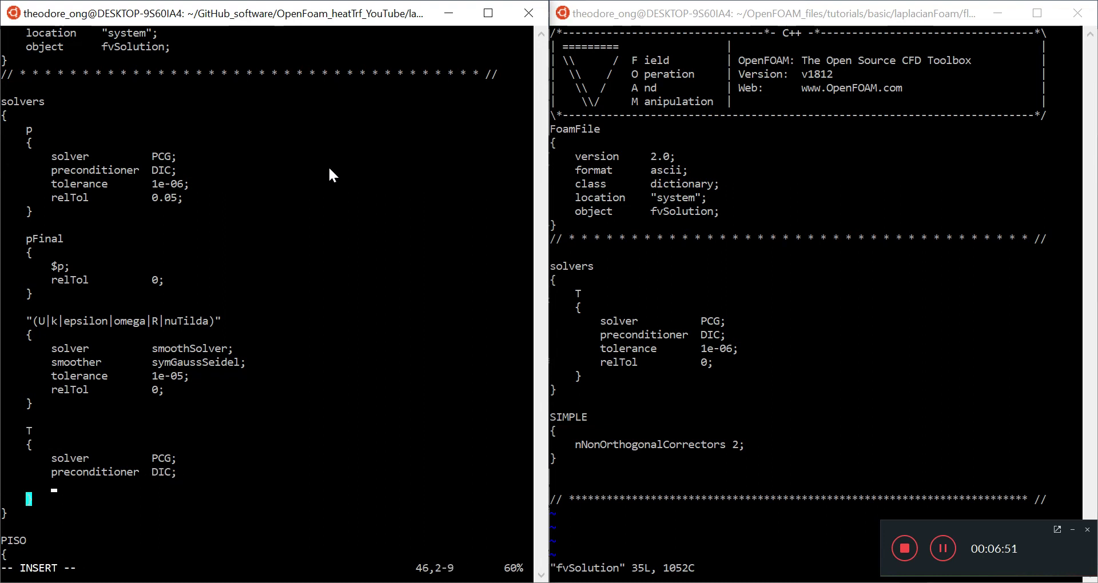
Add the lines "tolerance 1e-06;" and "relTol 0;" to the T block, aligned with the entries above
text(tolerat)
text(ce)
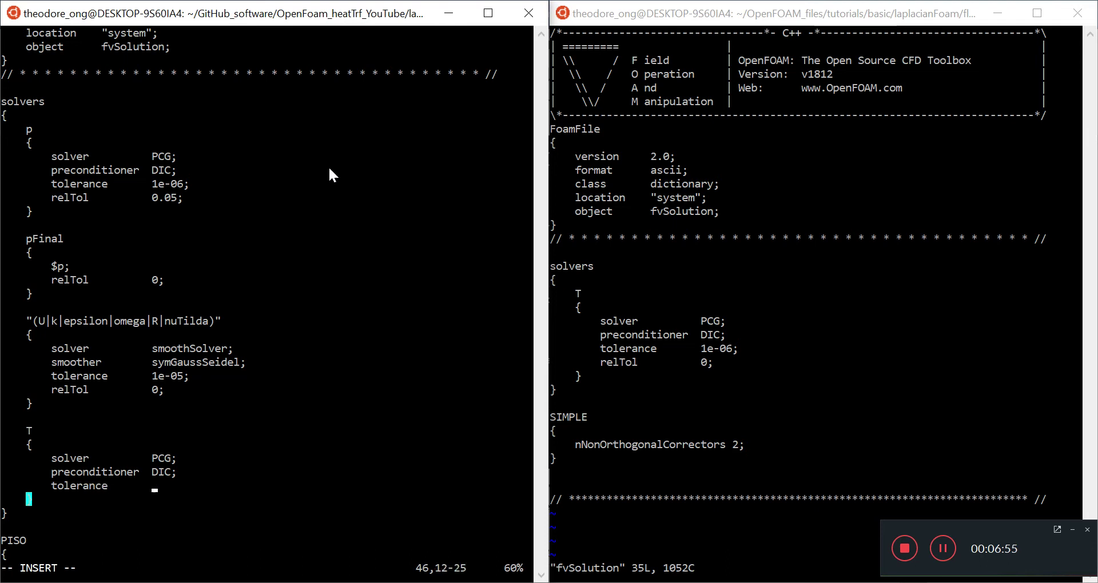
text(1e-06;)
key(Return)
text(relTol)
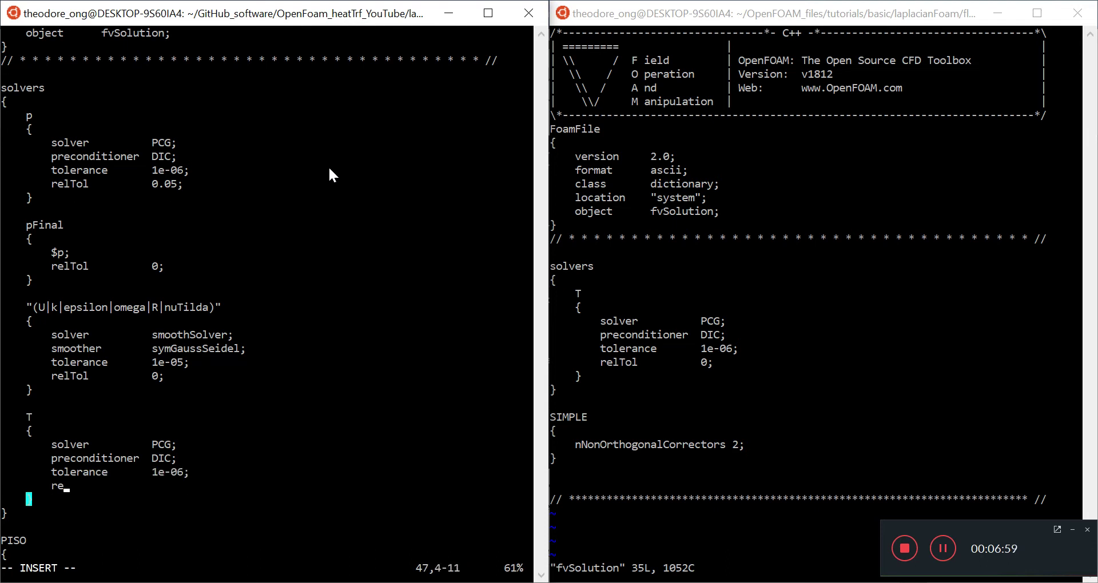
key(Tab)
key(Tab)
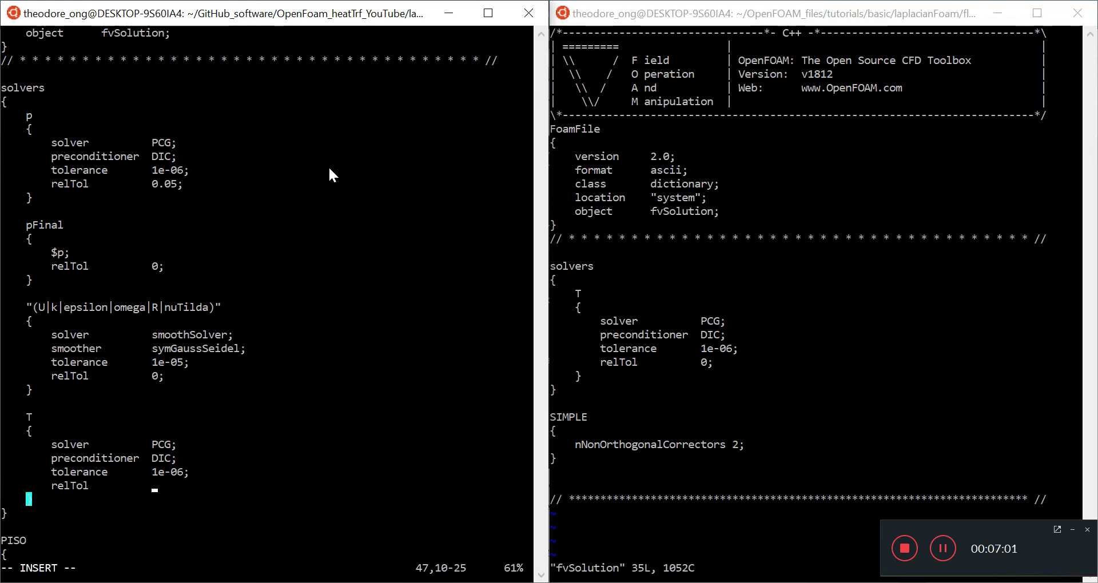
text(0;)
key(Up)
Highlight the braced T solver entries in the flange tutorial's fvSolution to compare them with the pipe case's T block
click(583, 297)
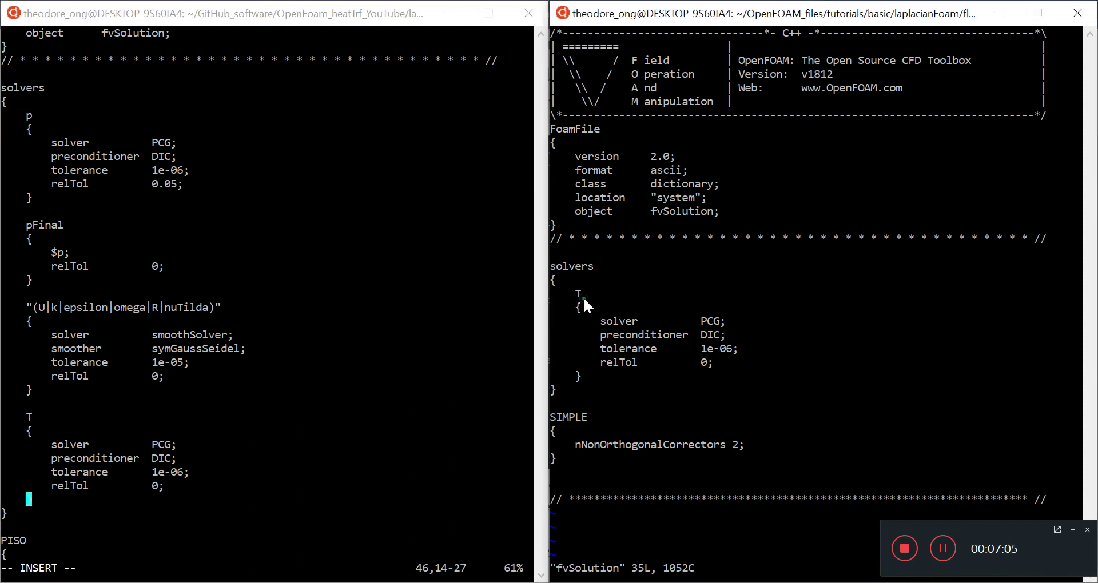
click(577, 307)
drag(591, 320, 612, 370)
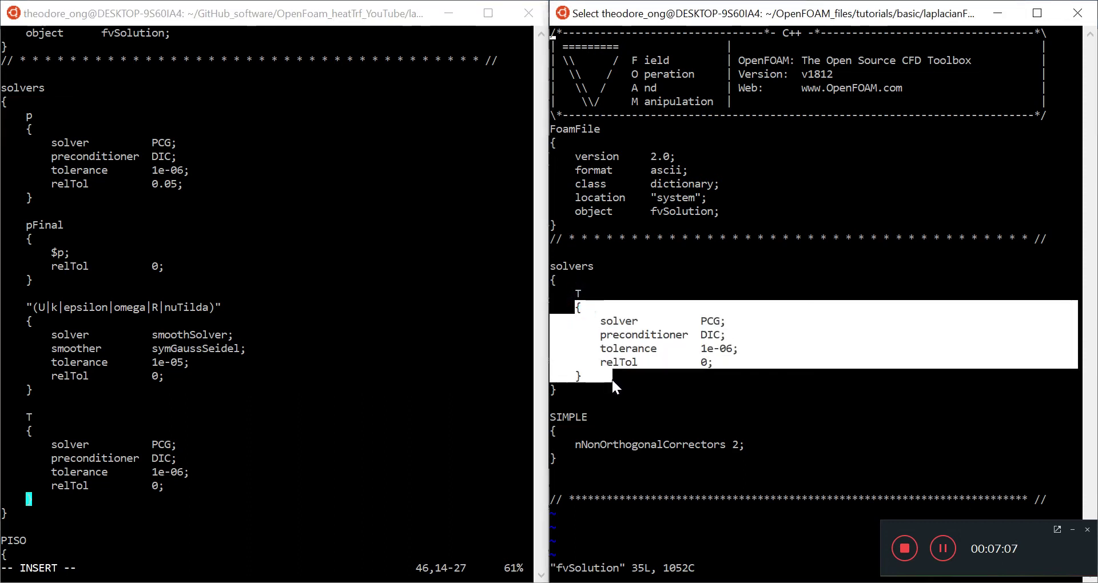
right_click(611, 379)
click(118, 513)
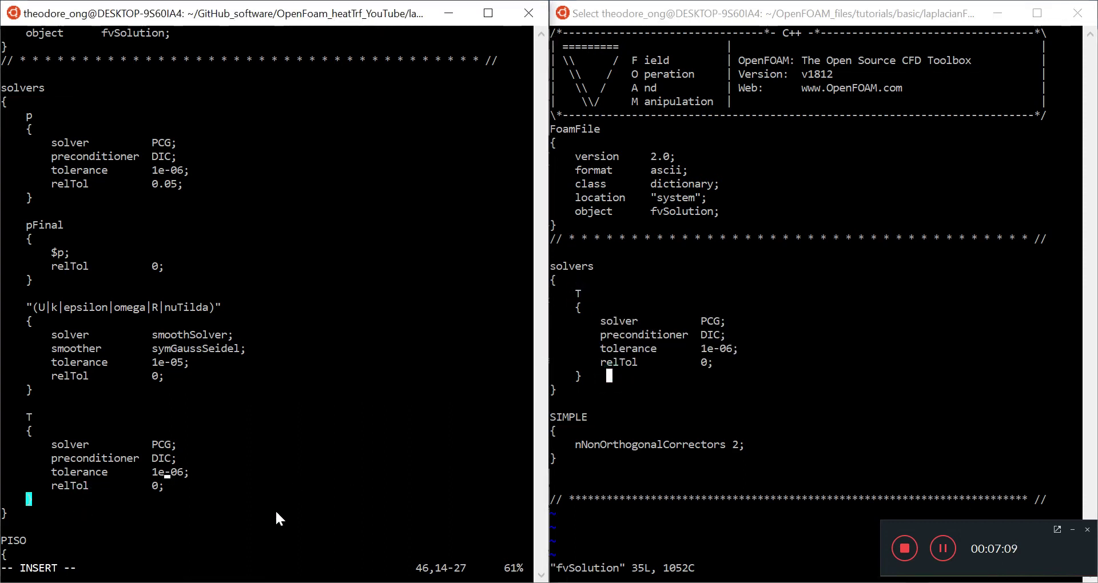
Check the pipe case's fvSolution through to the end of the PISO block and save the file
text(})
key(Down)
key(Down)
key(Down)
key(Down)
key(Down)
key(Down)
key(Down)
key(Down)
key(Down)
key(Down)
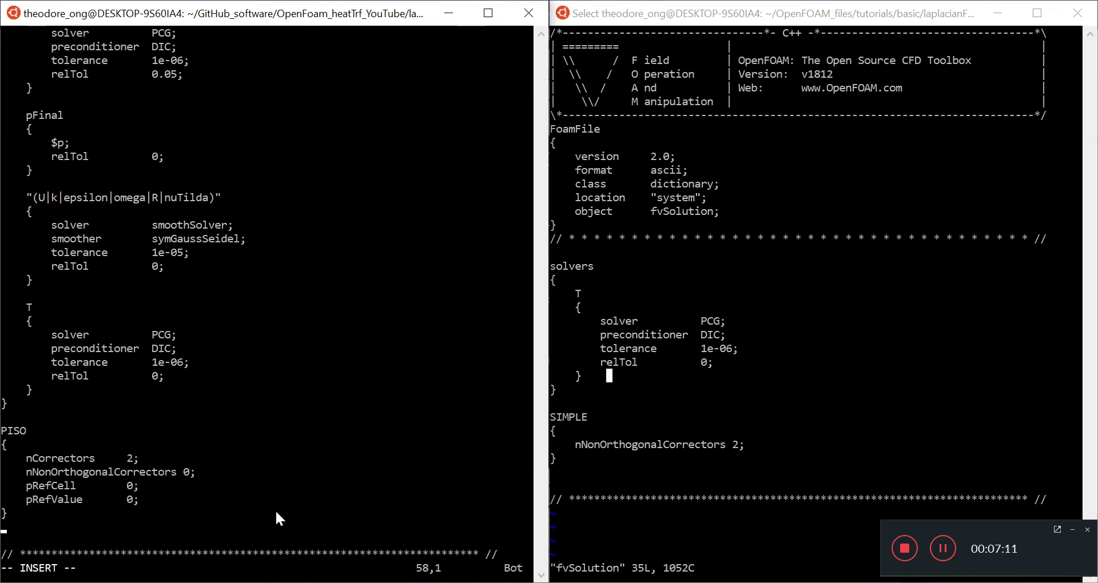
key(Up)
key(Escape)
text(:w)
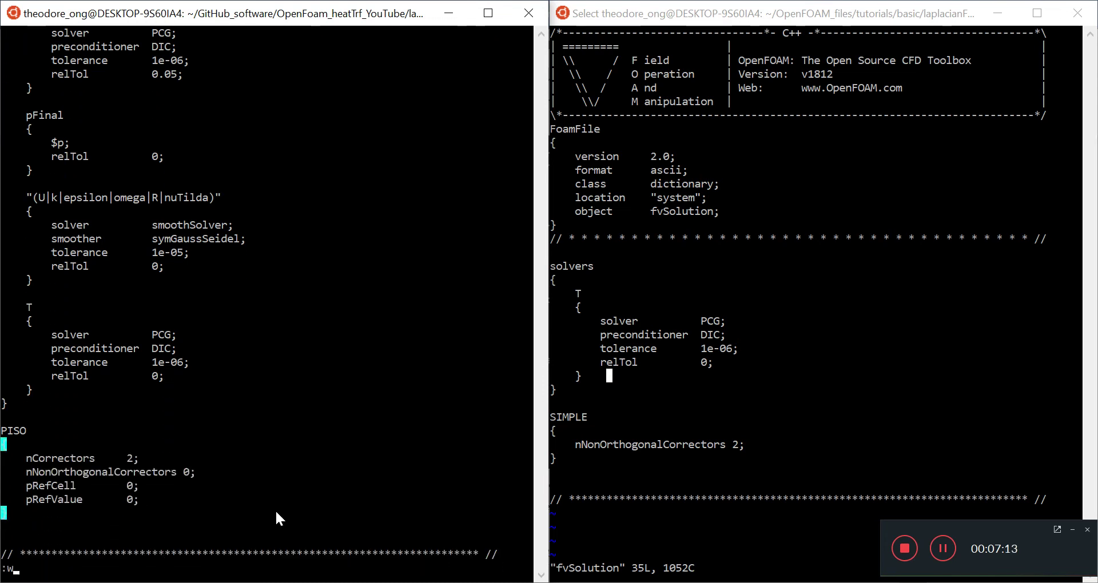
key(Return)
Add a SIMPLE heading on the line directly below the PISO block in the pipe case's fvSolution
key(Down)
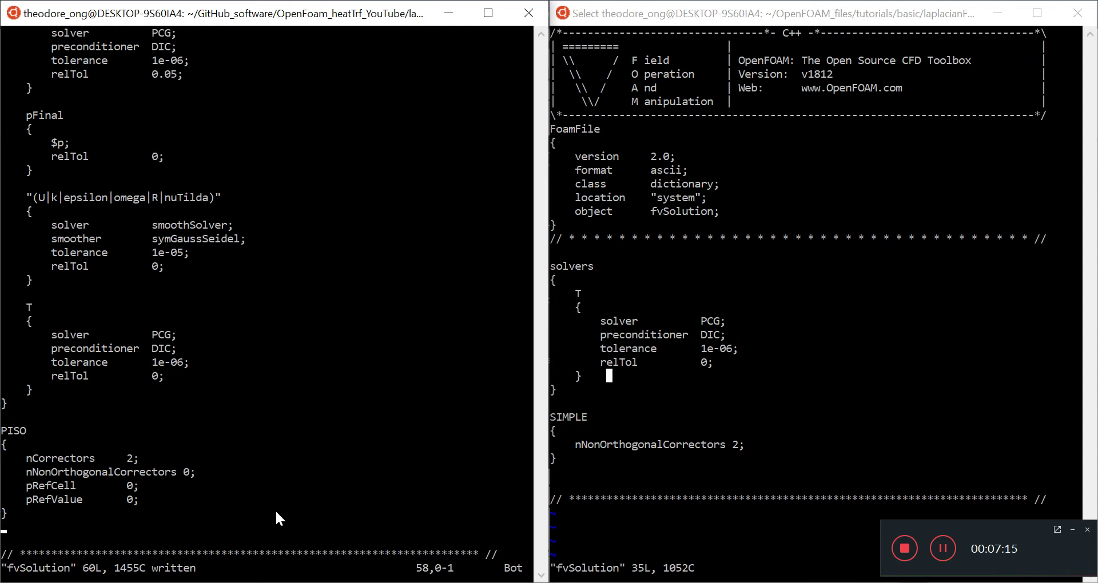
text(iIM)
key(Escape)
key(shift+r)
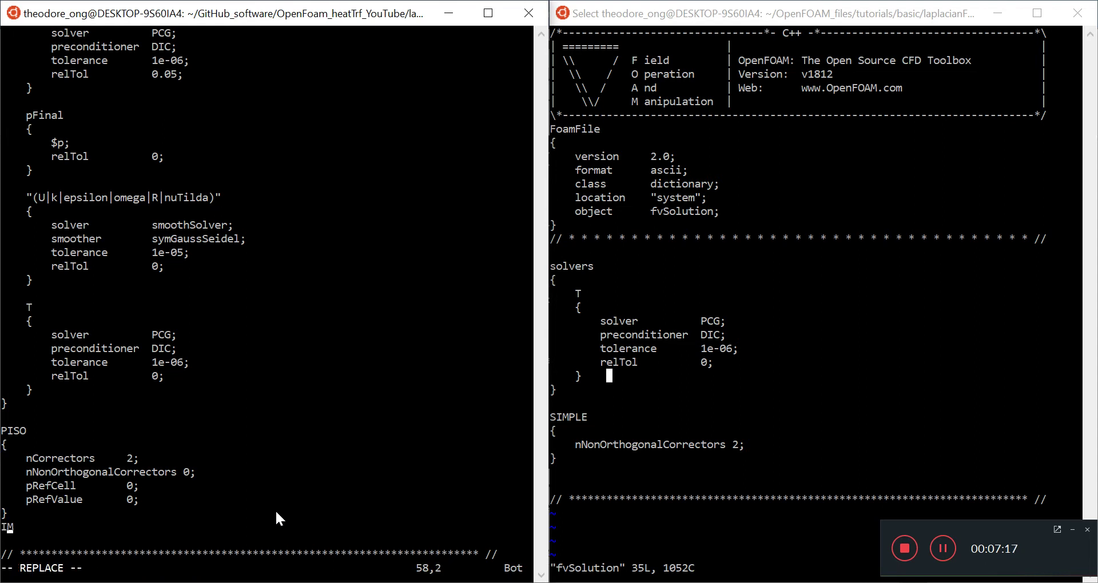
key(Insert)
text(SIM)
key(BackSpace)
key(BackSpace)
key(Right)
key(Right)
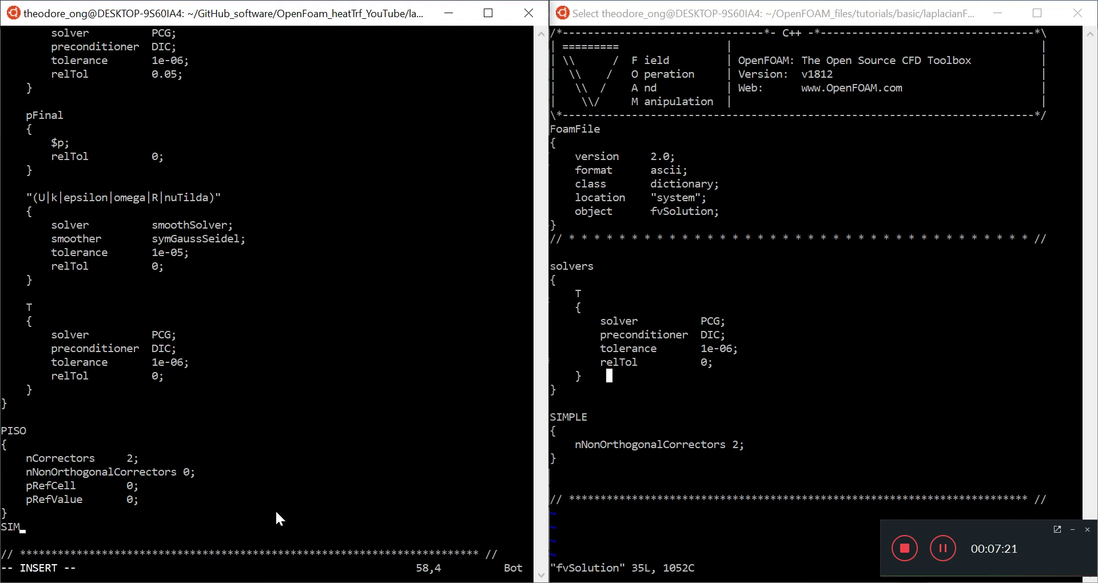
text(PLE)
key(Return)
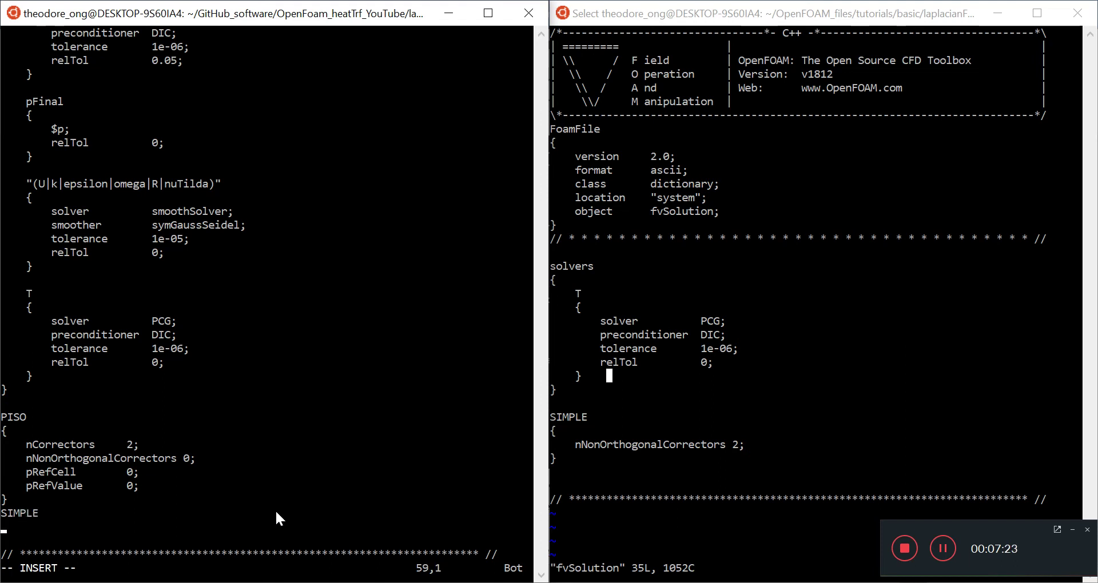
Give SIMPLE a braced block containing "nNonOrthogonalCorrectors 2;" and save the pipe case's fvSolution
text({)
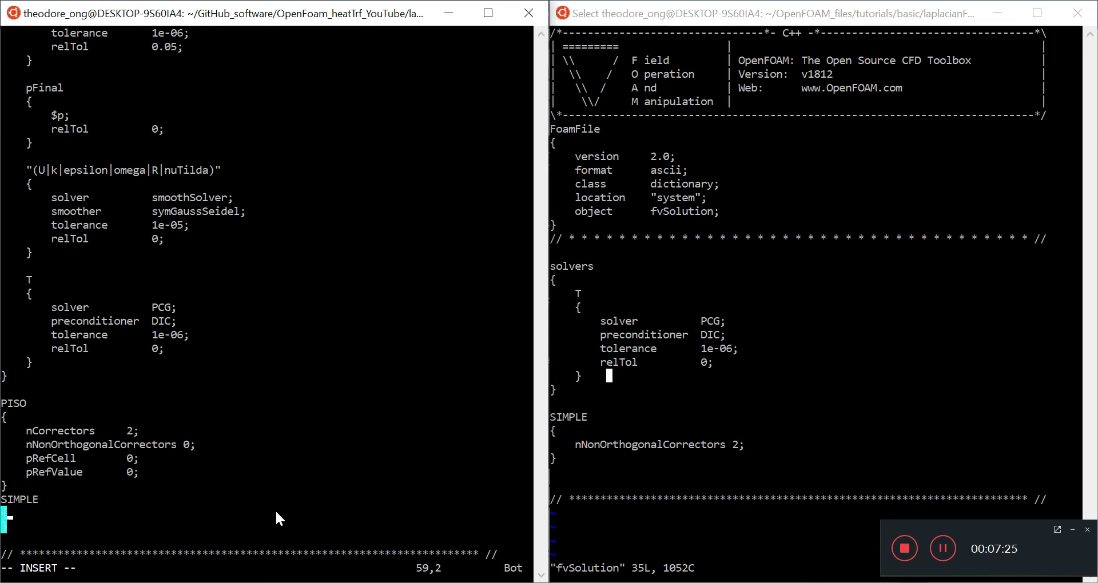
key(Return)
key(Tab)
text(non)
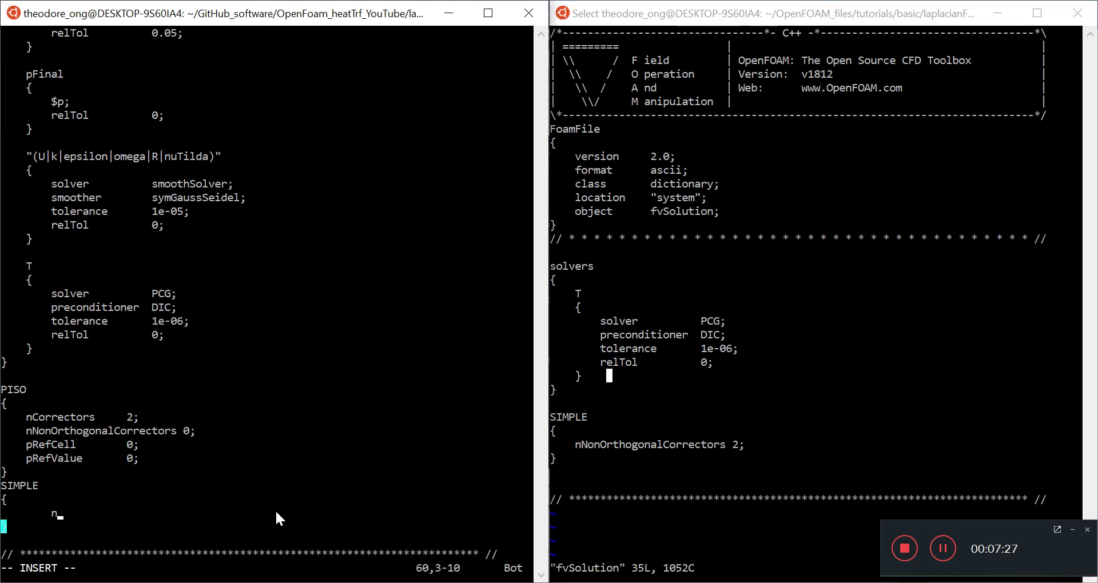
key(BackSpace)
key(BackSpace)
text(n)
key(BackSpace)
text(NonOrthogonalCorrect)
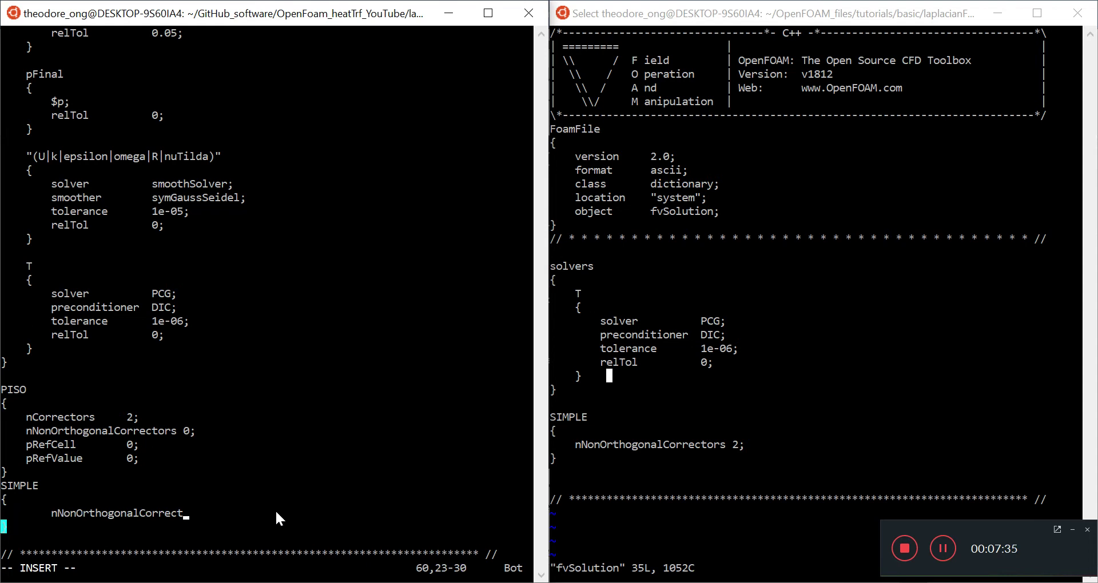
text(ors 2;)
key(Escape)
text(:w)
key(Return)
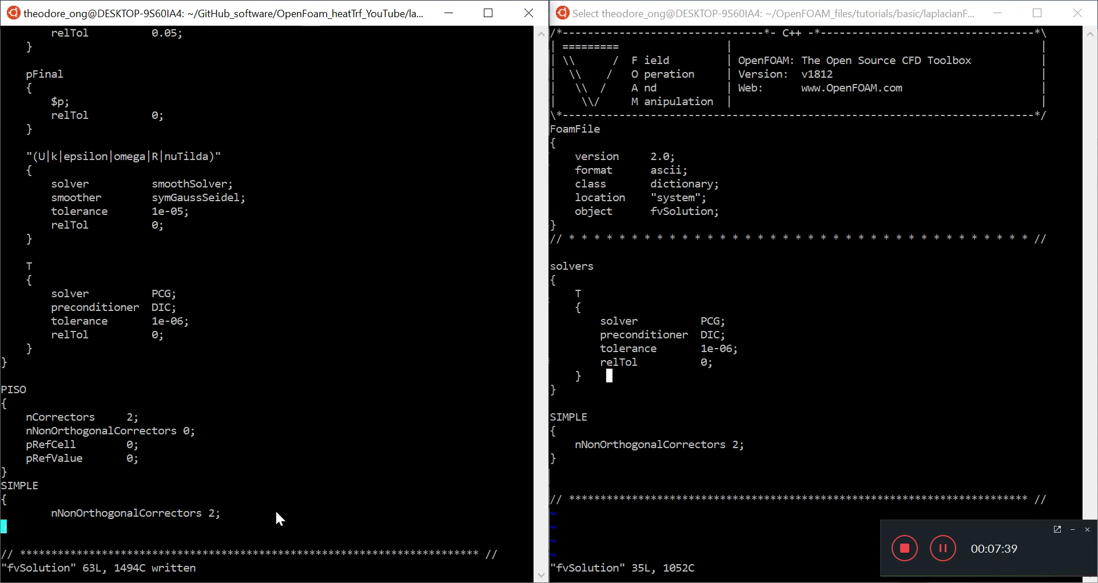
Quit vi in both terminals, closing the pipe case's and the flange tutorial's fvSolution
text(:q)
key(Return)
key(Escape)
text(:q)
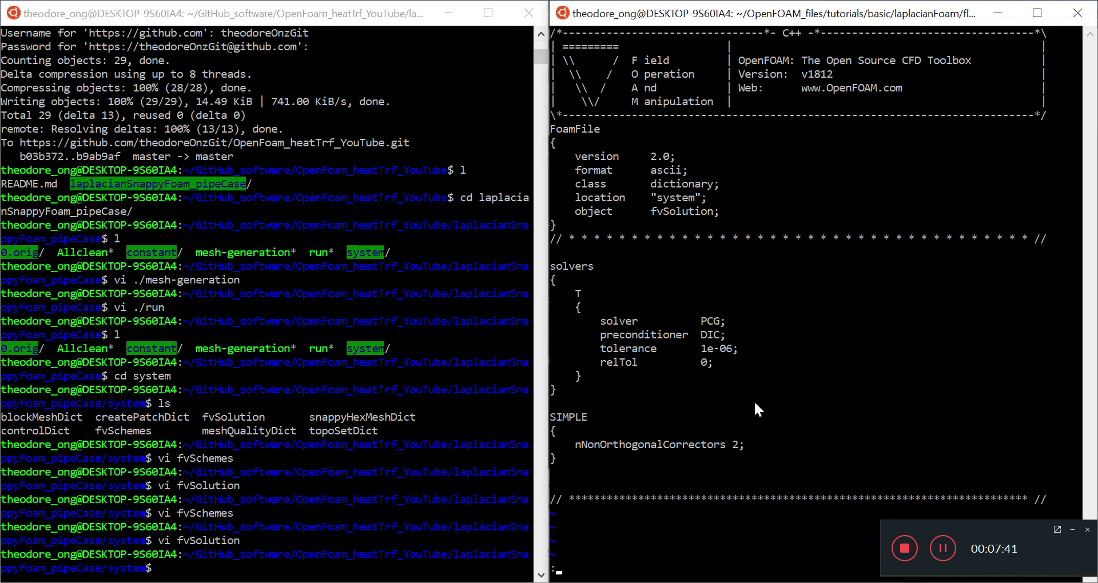
key(Return)
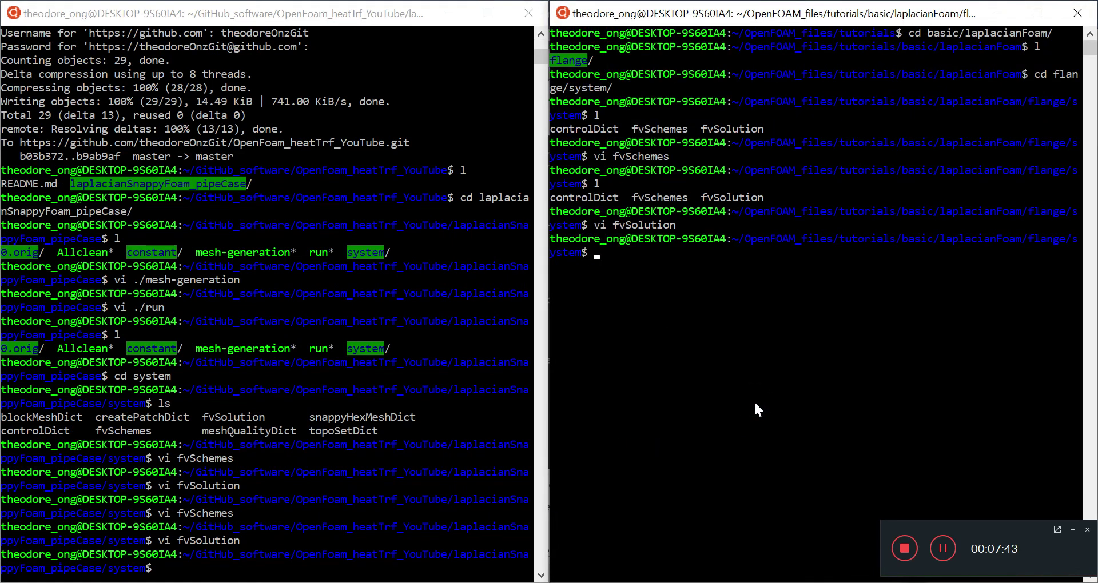
Open the pipe case's controlDict in vi
click(359, 556)
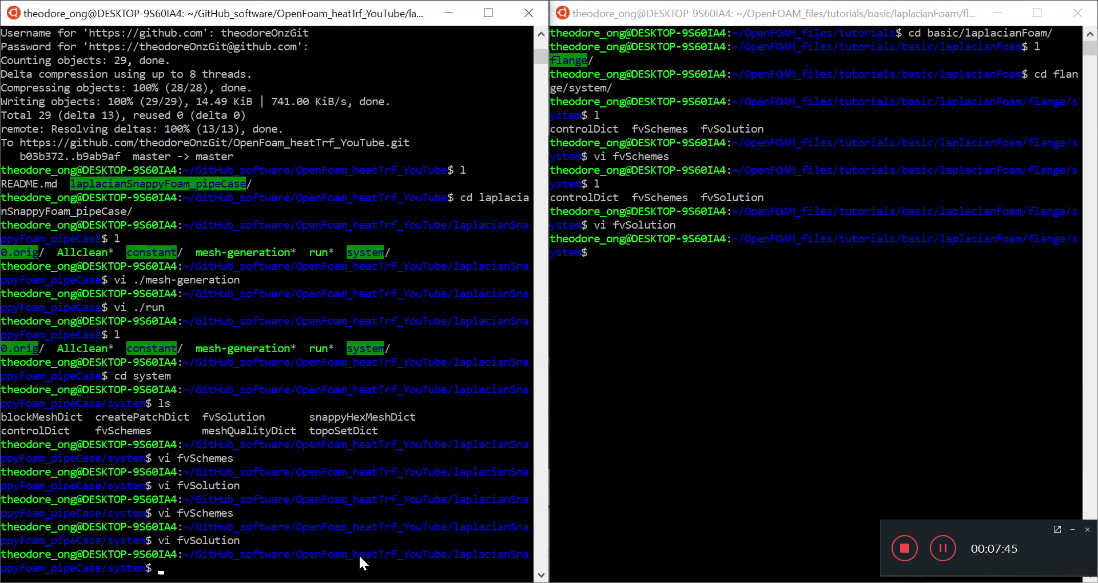
text(vi controlDict)
key(Return)
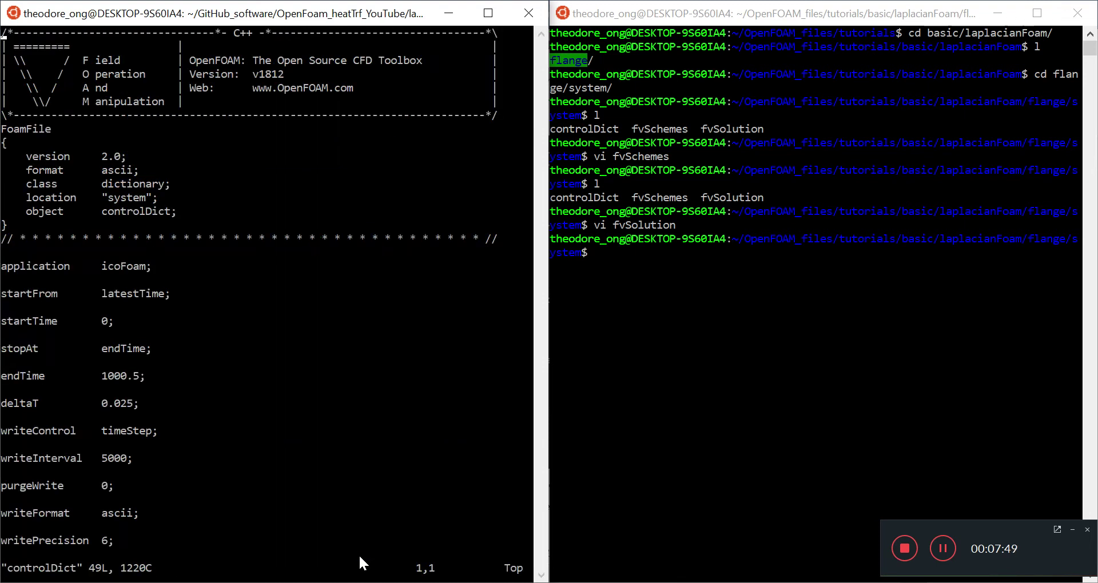
Change the application entry in the pipe case's controlDict to laplacianFoam and save the file
key(Down)
key(Down)
key(Down)
key(Down)
key(Down)
key(Down)
key(Down)
key(Down)
key(Down)
key(Down)
key(Down)
key(Down)
key(Down)
key(Down)
key(Down)
key(Down)
key(Down)
key(Right)
key(Right)
key(Right)
key(Right)
key(Right)
key(Right)
key(Right)
key(Right)
key(Right)
key(Right)
key(Right)
key(Right)
key(Right)
key(Right)
key(Right)
key(Right)
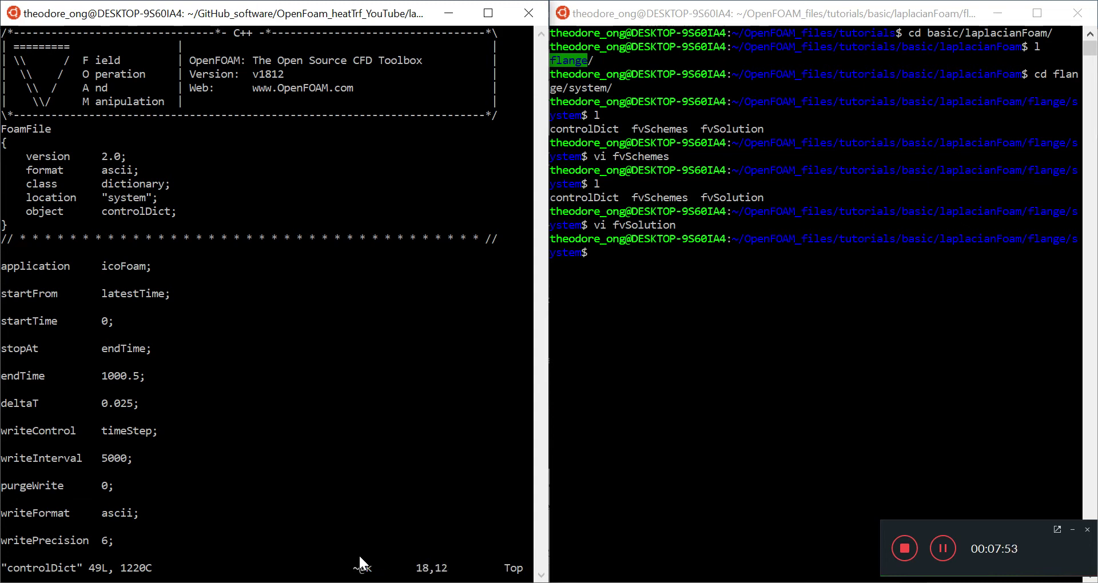
key(i)
key(Delete)
key(Delete)
key(Delete)
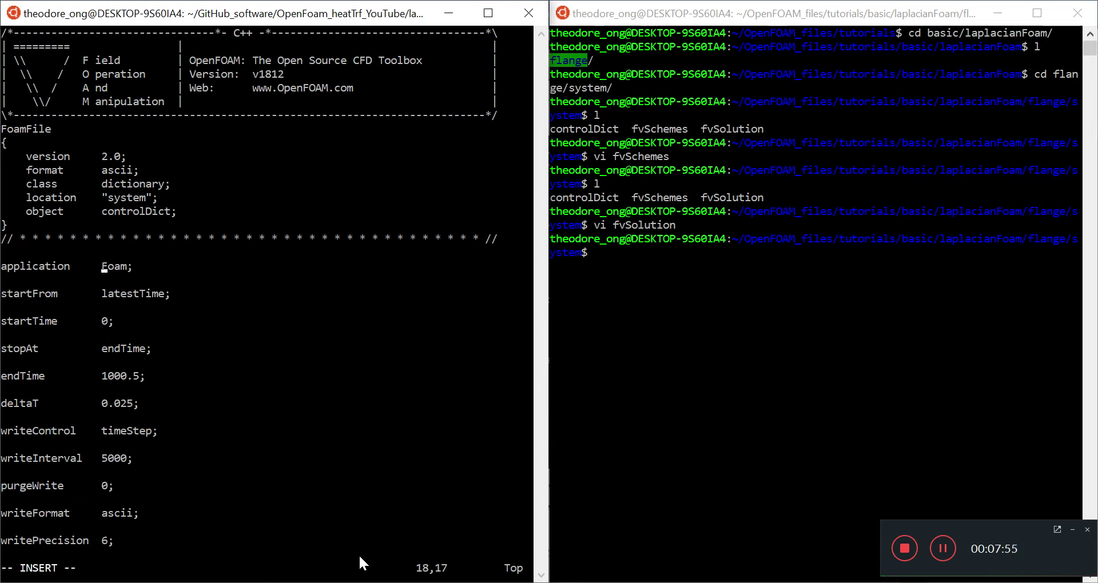
text(laplacian)
key(Escape)
text(:w)
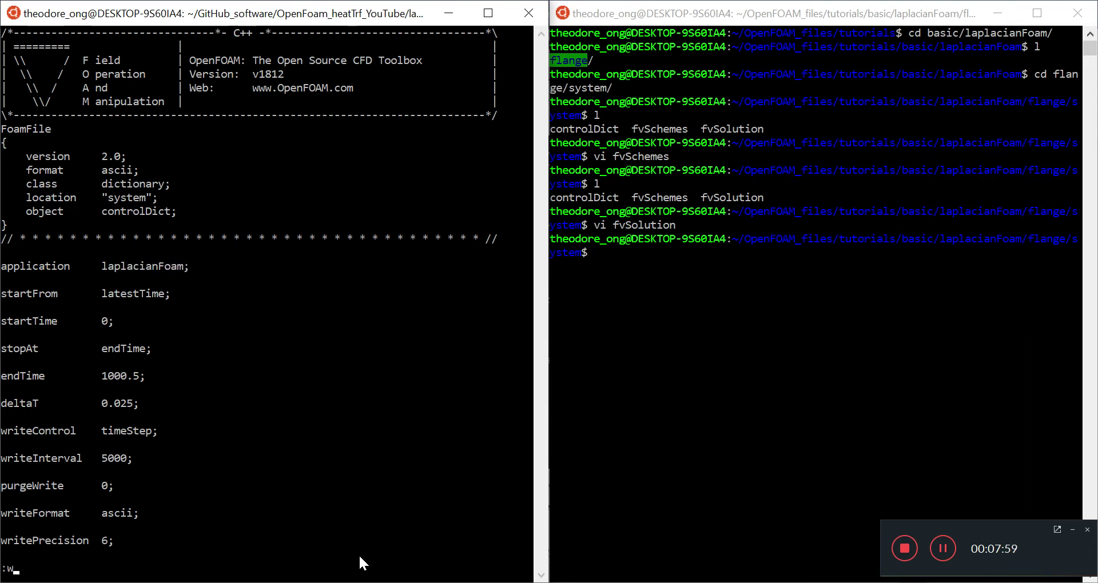
key(Return)
In the other terminal, go up to the flange folder, list its contents and open its Allrun script in vi
click(701, 353)
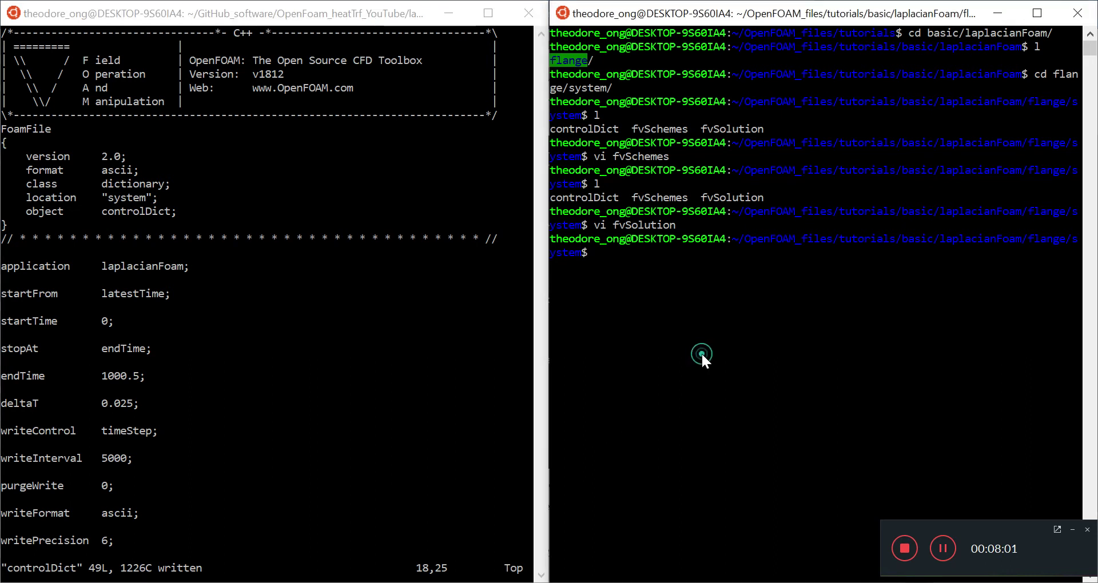
text(cd ..)
key(Return)
text(ls)
key(Return)
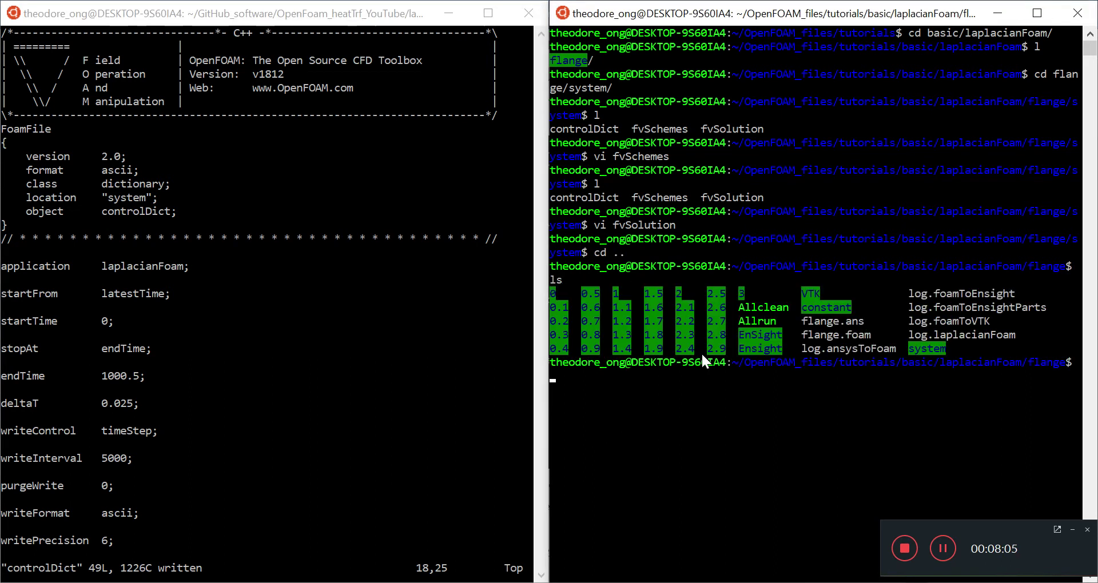
text(vi ./r)
key(BackSpace)
text(Allrun)
key(Return)
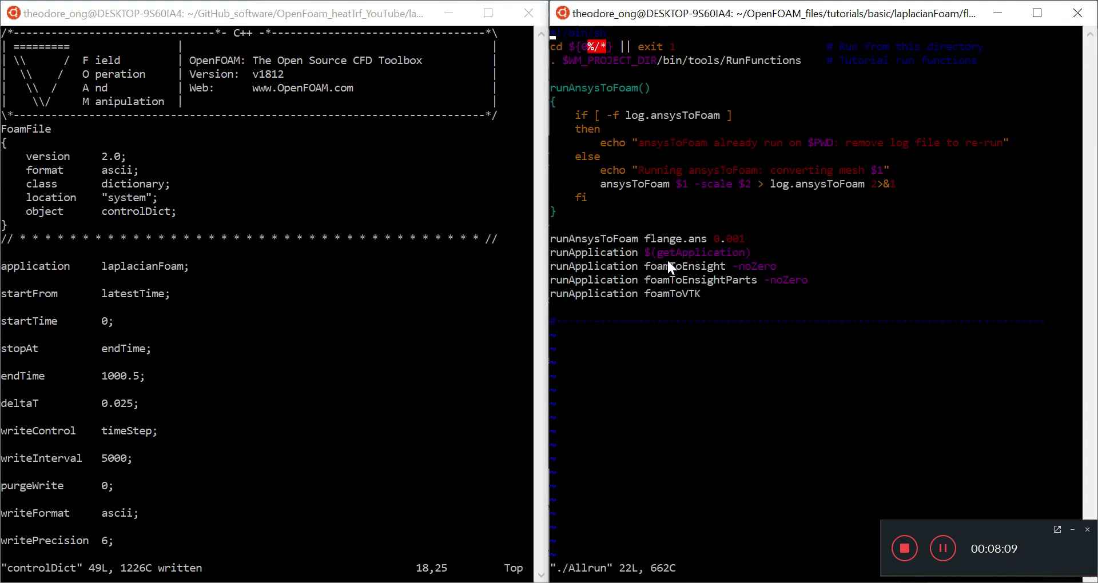
Compare Allrun's "runApplication $(getApplication)" line with the application entry in the pipe case's controlDict and close Allrun
drag(557, 252, 744, 255)
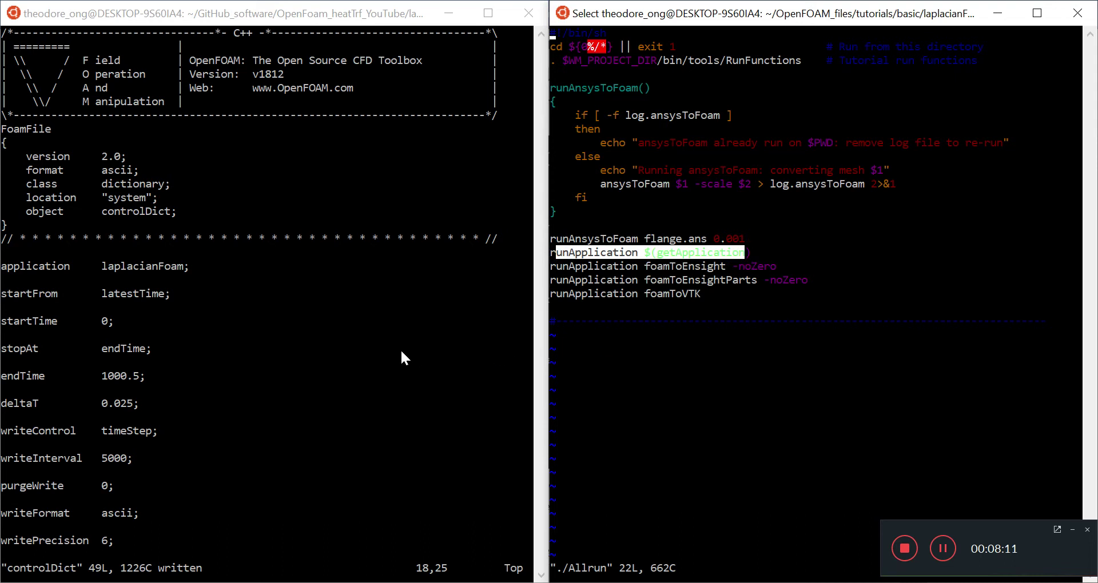
click(834, 251)
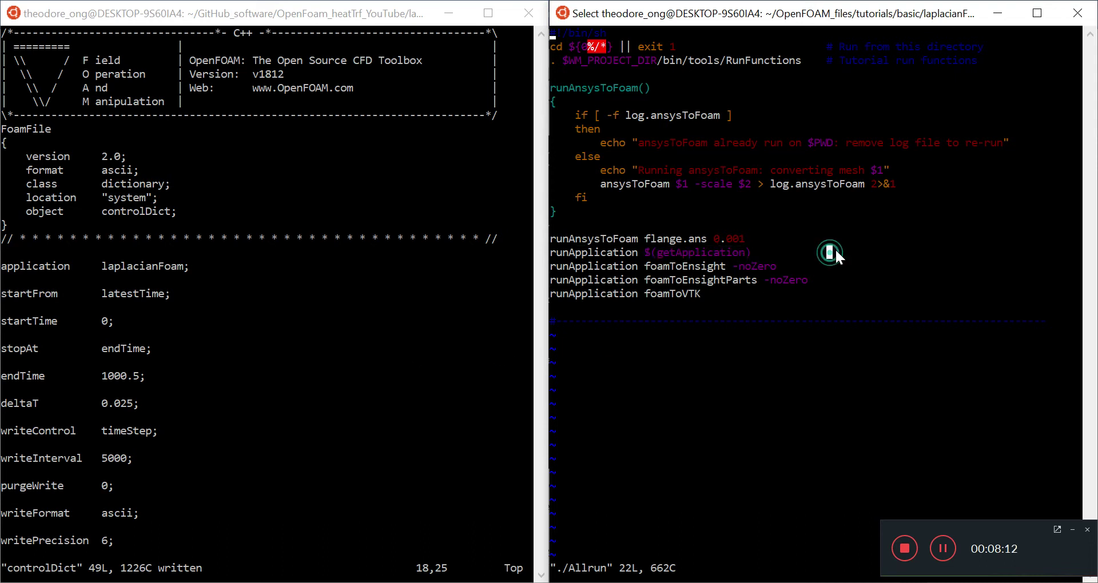
click(193, 271)
drag(22, 268, 114, 281)
click(433, 360)
click(852, 315)
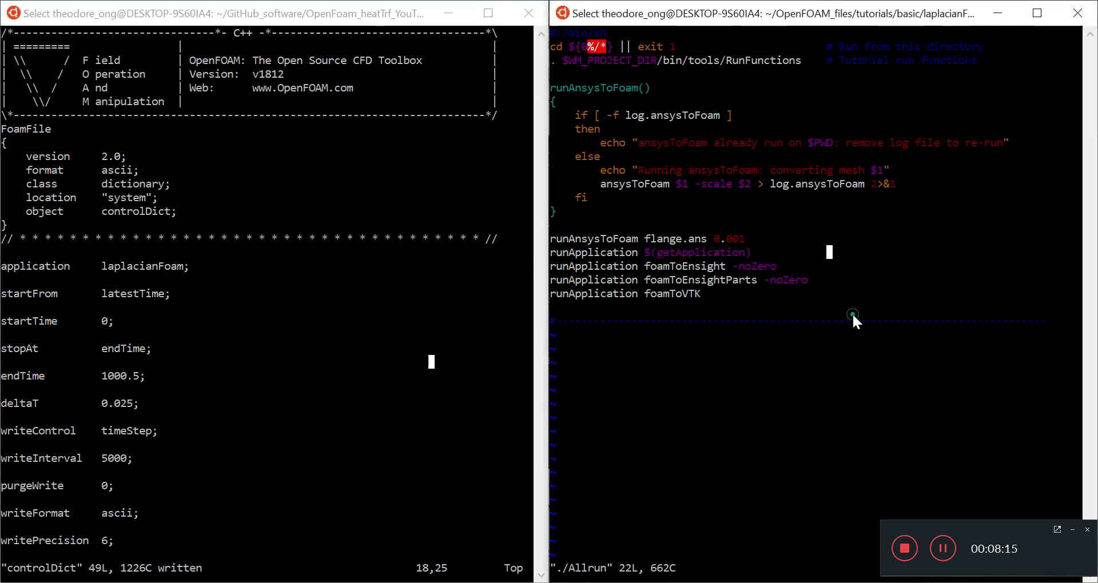
key(Escape)
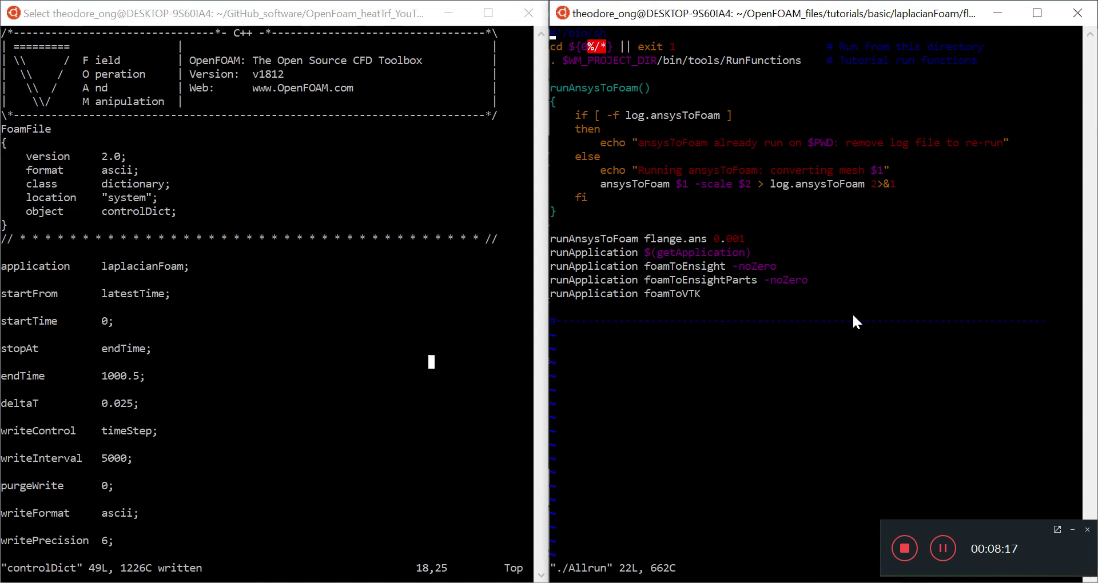
text(:q)
key(Return)
Set endTime to 100.5 and writeInterval to 500 in the pipe case's controlDict
click(328, 268)
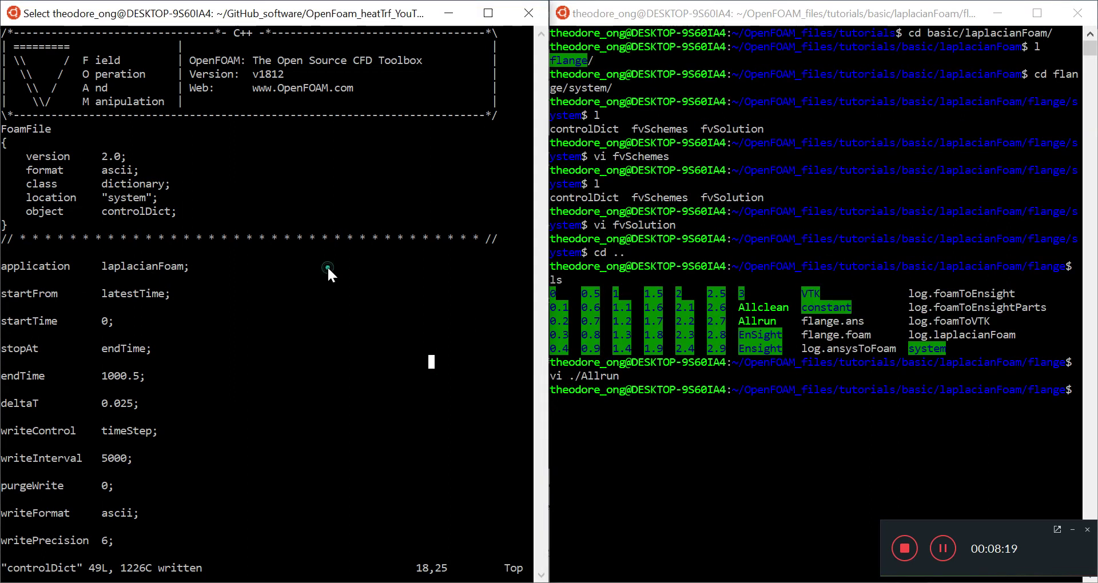
key(Escape)
key(j)
key(j)
key(j)
key(j)
key(j)
key(j)
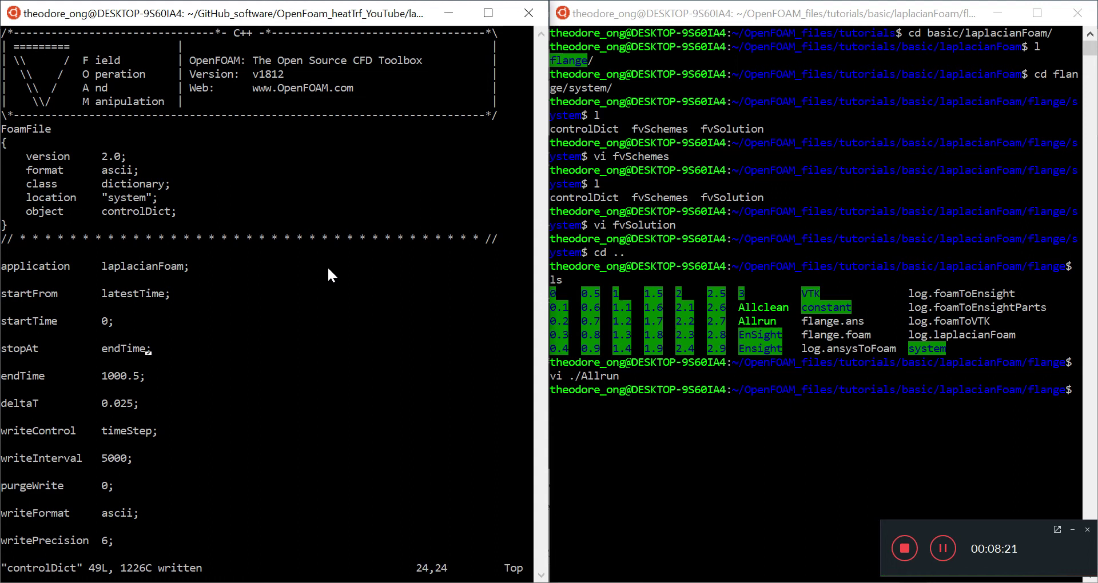
key(j)
key(k)
key(k)
key(k)
key(k)
key(k)
key(k)
key(k)
key(k)
key(k)
key(k)
key(k)
key(k)
key(j)
key(j)
key(j)
key(j)
key(j)
key(j)
key(j)
key(j)
key(j)
key(j)
key(j)
key(k)
key(k)
key(k)
key(j)
key(j)
key(j)
key(j)
key(j)
key(i)
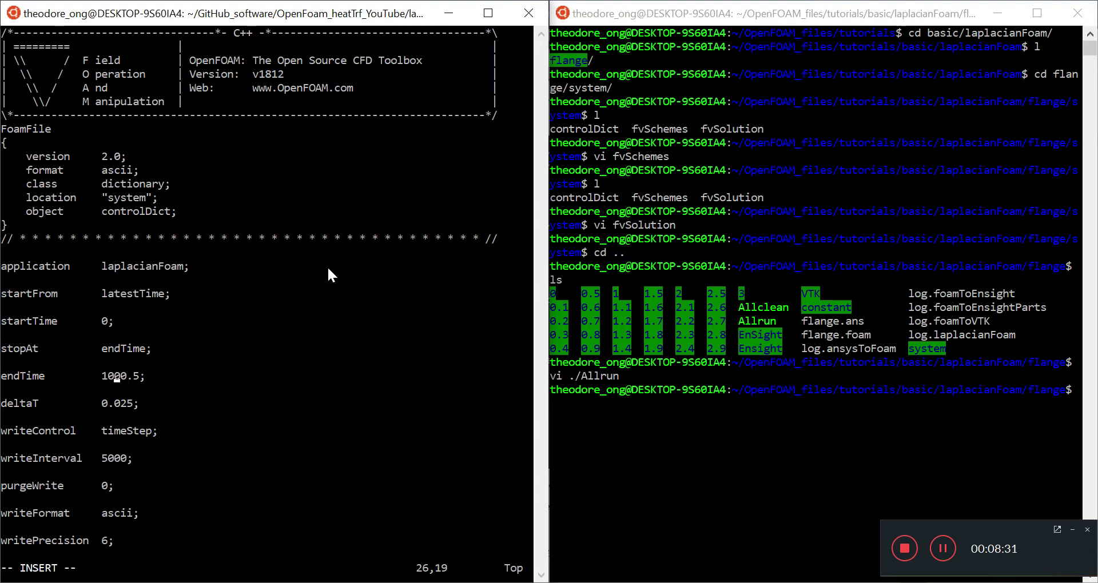
key(Delete)
key(Down)
key(Down)
key(Down)
key(Delete)
key(Down)
key(Down)
key(Down)
key(Down)
key(Down)
key(Down)
key(Down)
key(Down)
key(Down)
key(Down)
key(Down)
key(Down)
key(Down)
key(Down)
key(Down)
key(Down)
key(Down)
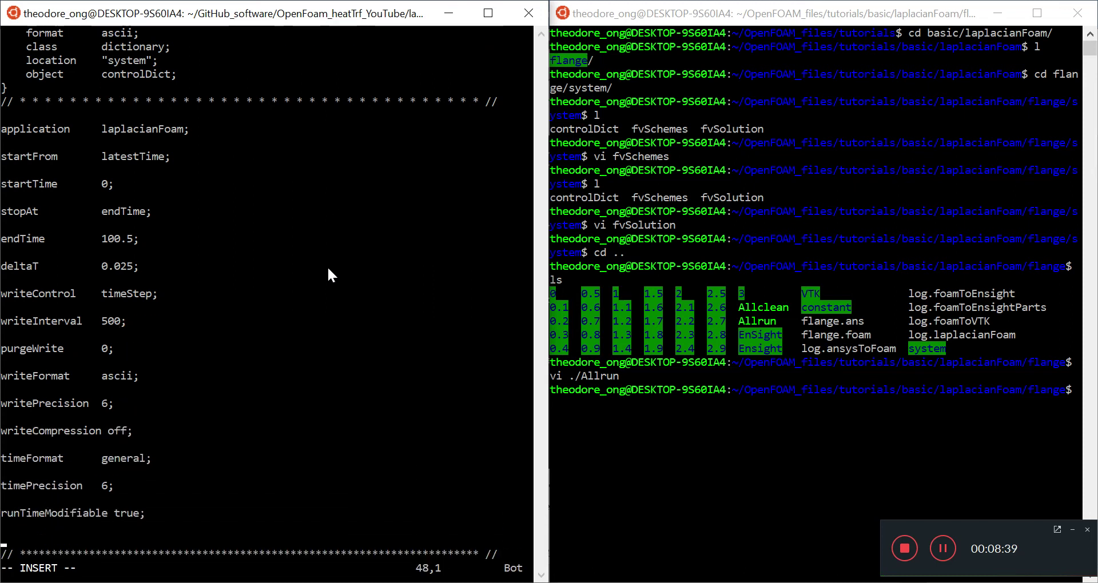
Enter the flange tutorial's system folder and open its controlDict in vi
click(985, 476)
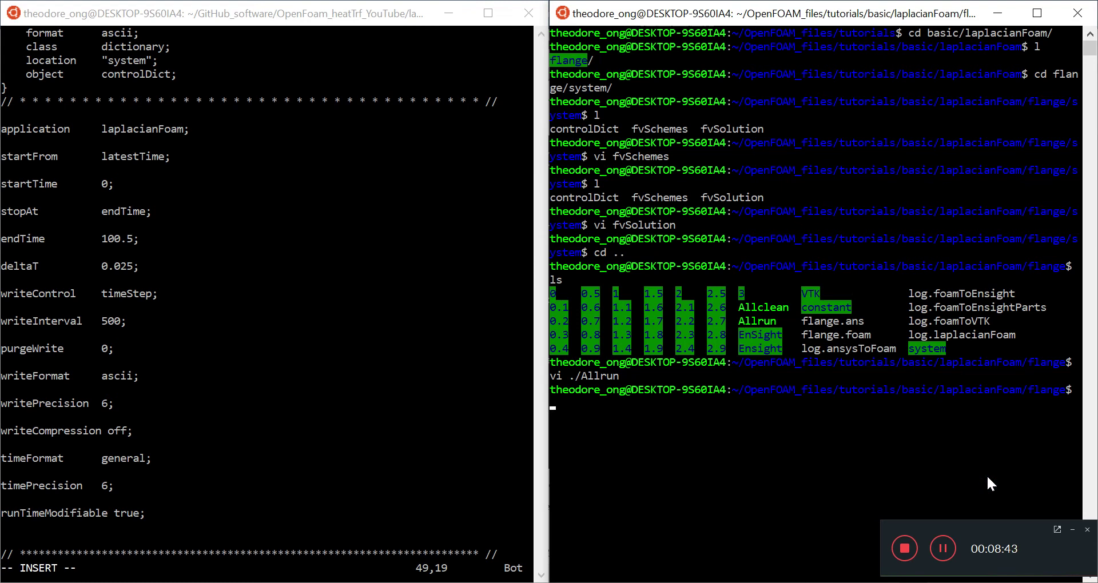
text(cd sys)
key(Tab)
key(Return)
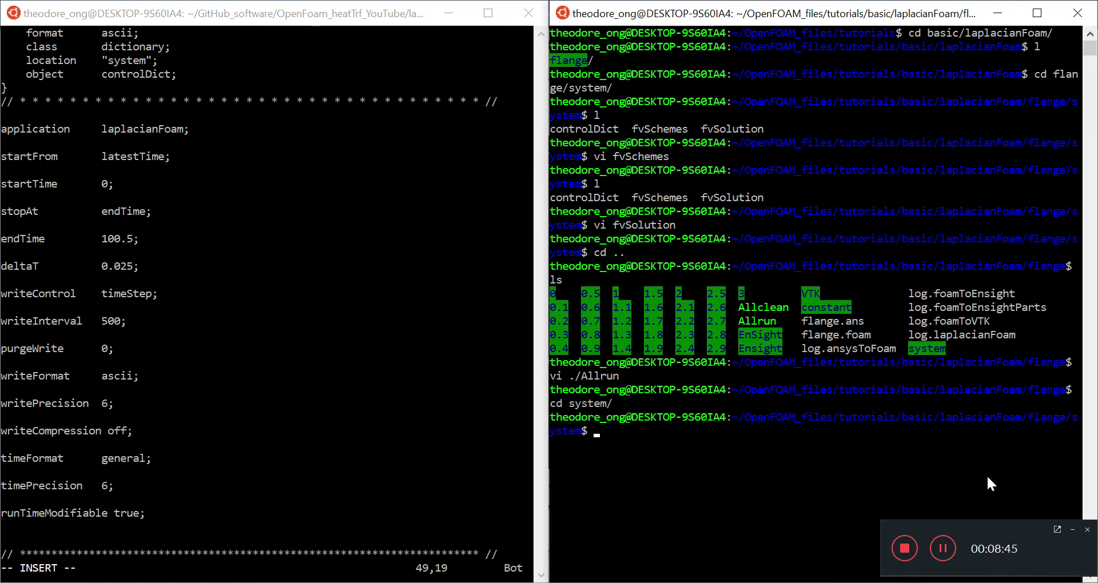
text(vi co)
key(Tab)
key(Return)
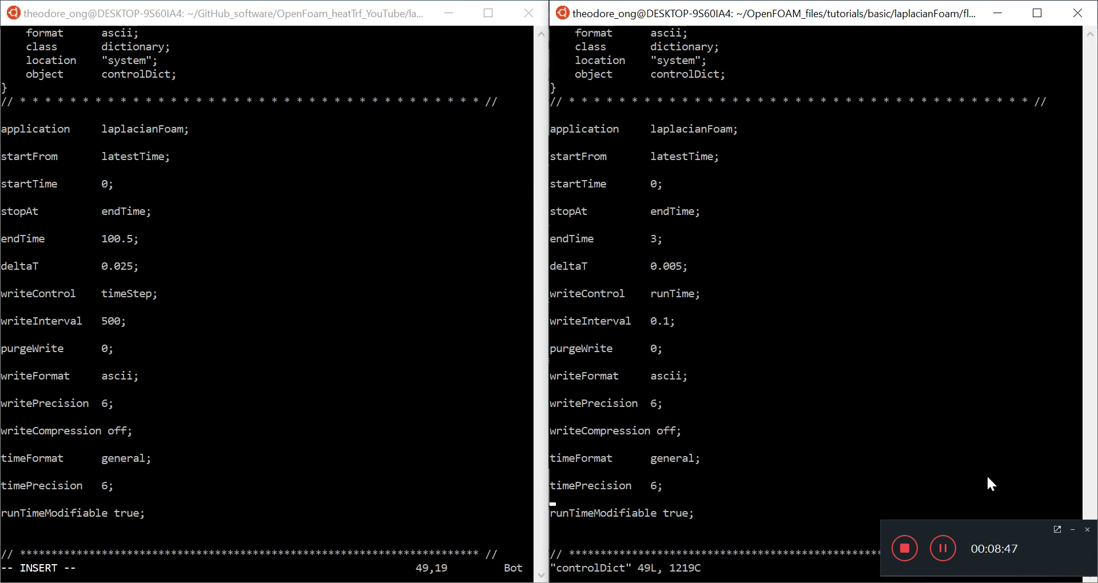
Compare the time and write settings in the pipe case's controlDict with those in the flange tutorial's controlDict
click(216, 483)
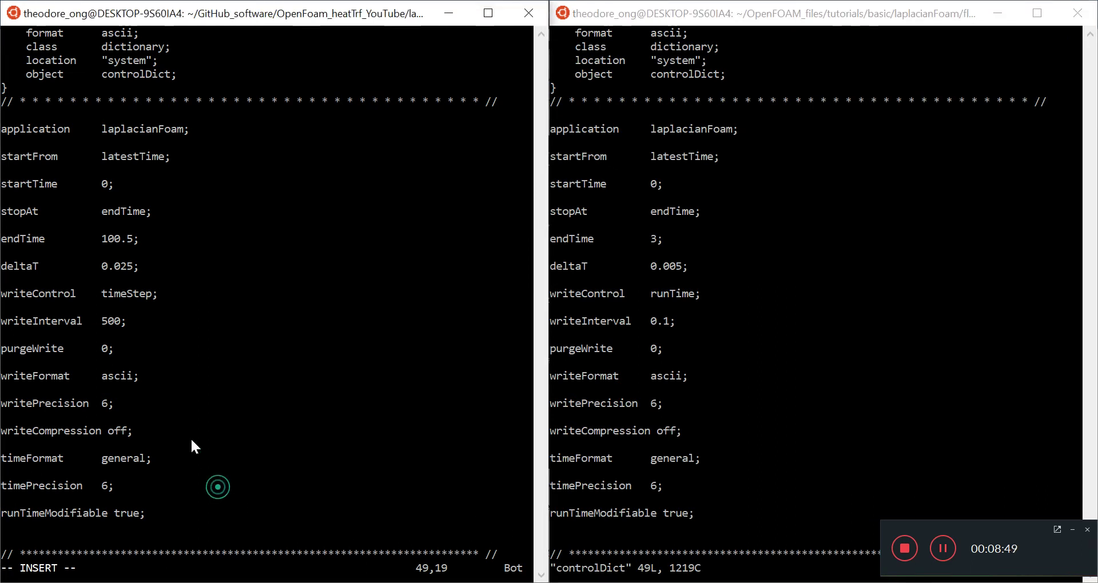
drag(58, 325, 159, 491)
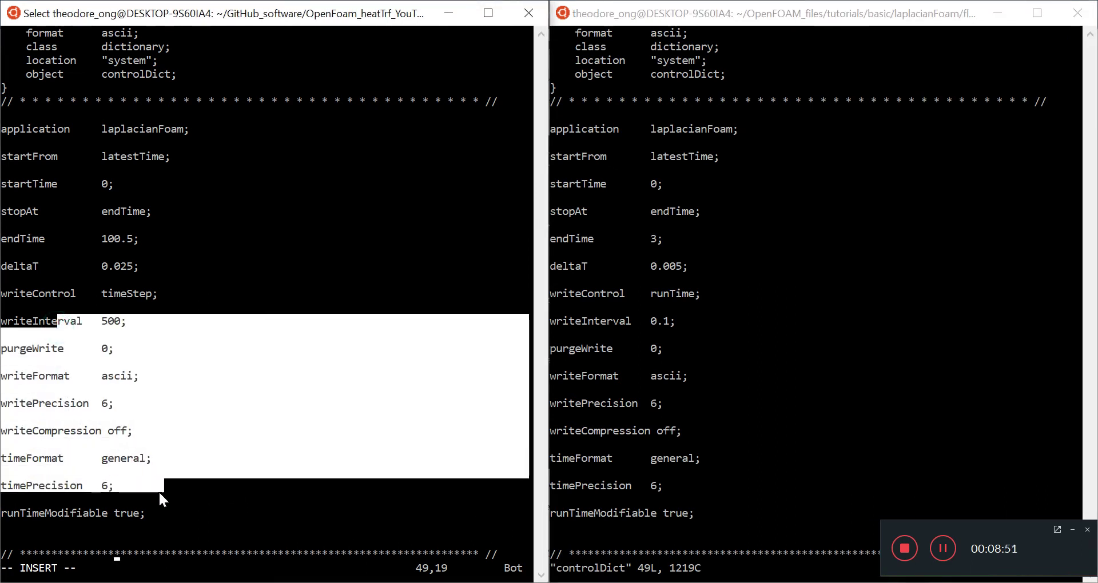
click(162, 495)
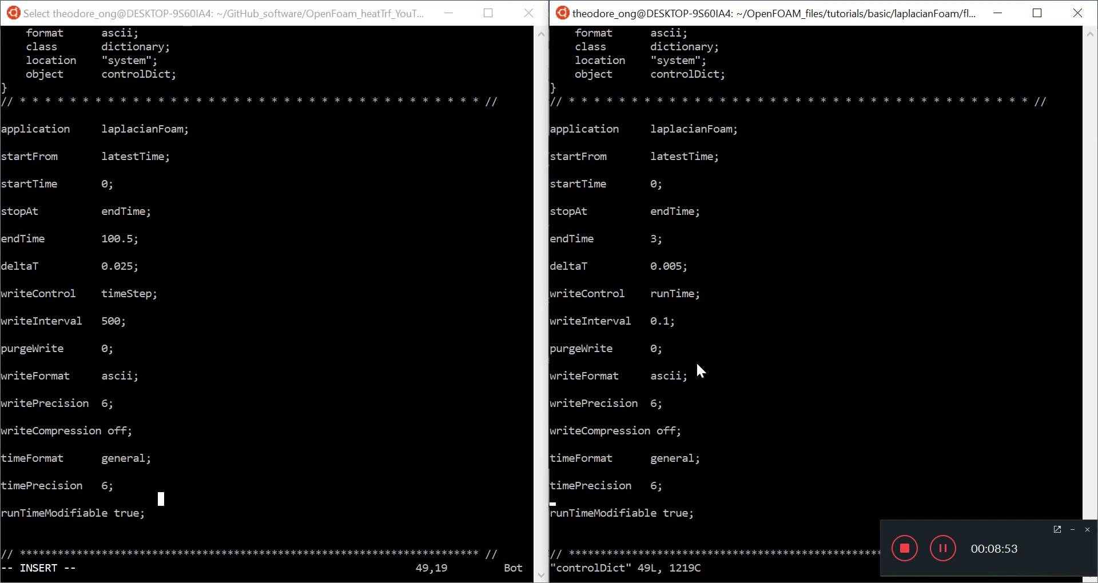
drag(653, 458, 576, 146)
click(337, 243)
click(331, 295)
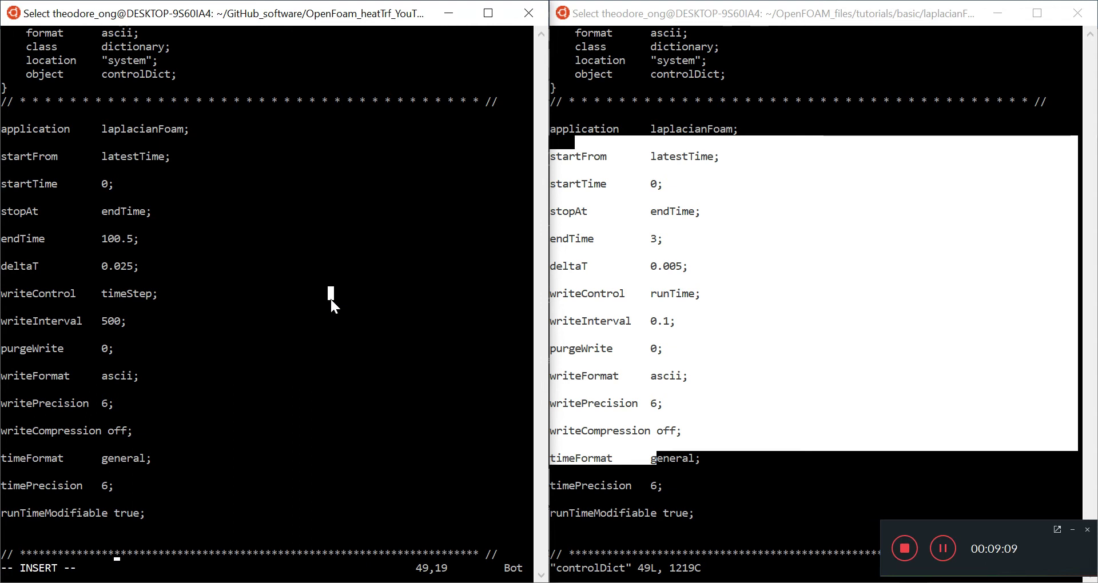
Quit the pipe case's controlDict without saving its pending edits and reopen the file in vi
key(Escape)
text(:q)
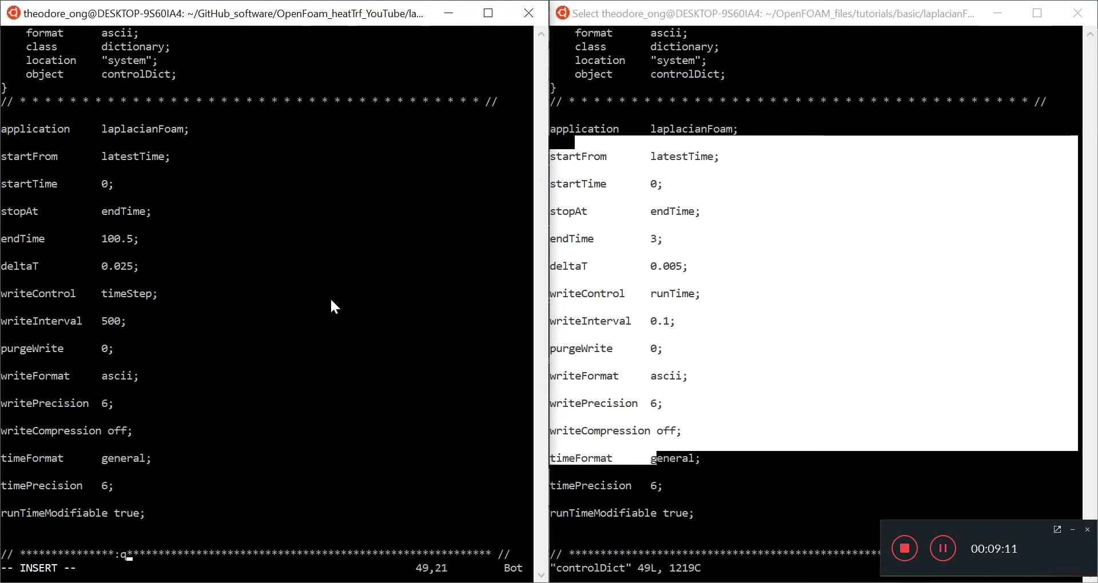
key(Escape)
text(:)
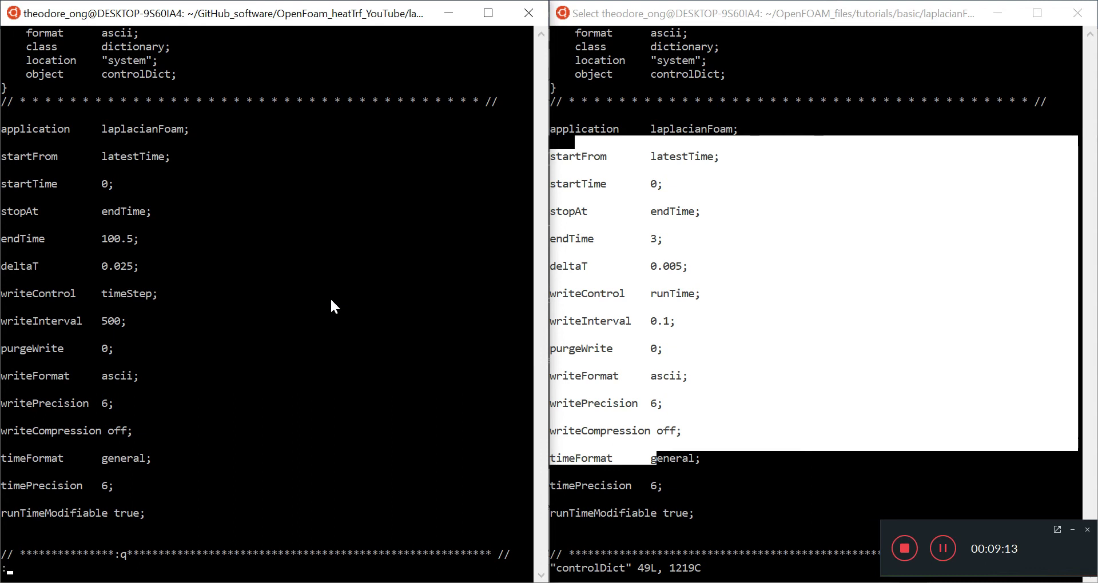
text(q!)
key(Return)
key(Up)
key(Return)
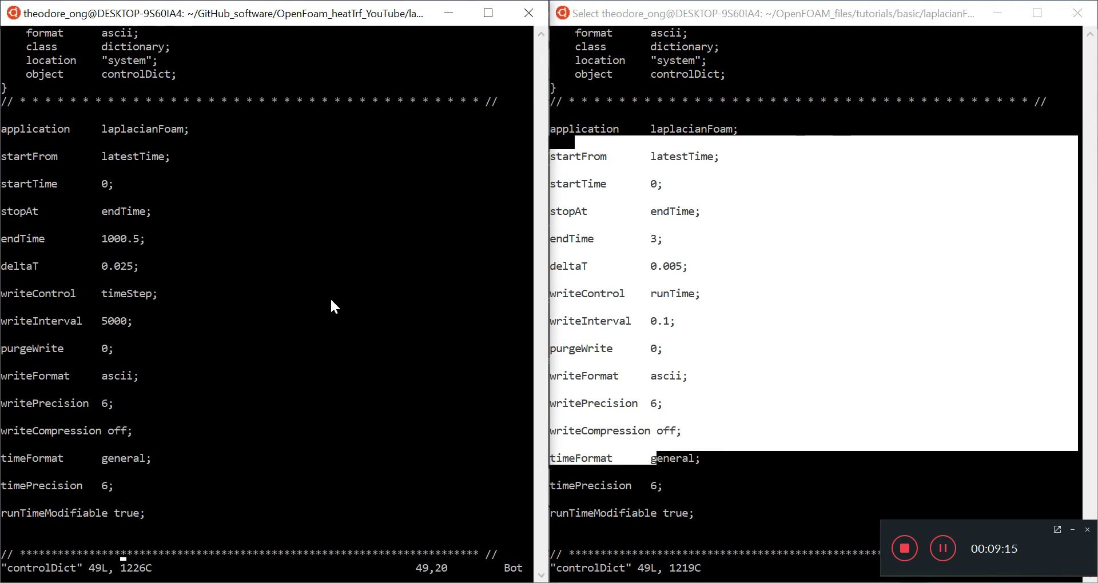
Set endTime to 100.5 in the pipe case's controlDict and write the file
key(k)
key(k)
key(3)
key(5)
key(G)
key(k)
key(k)
key(k)
key(k)
key(k)
key(k)
key(k)
key(k)
key(k)
key(k)
key(j)
key(e)
key(e)
key(i)
key(Delete)
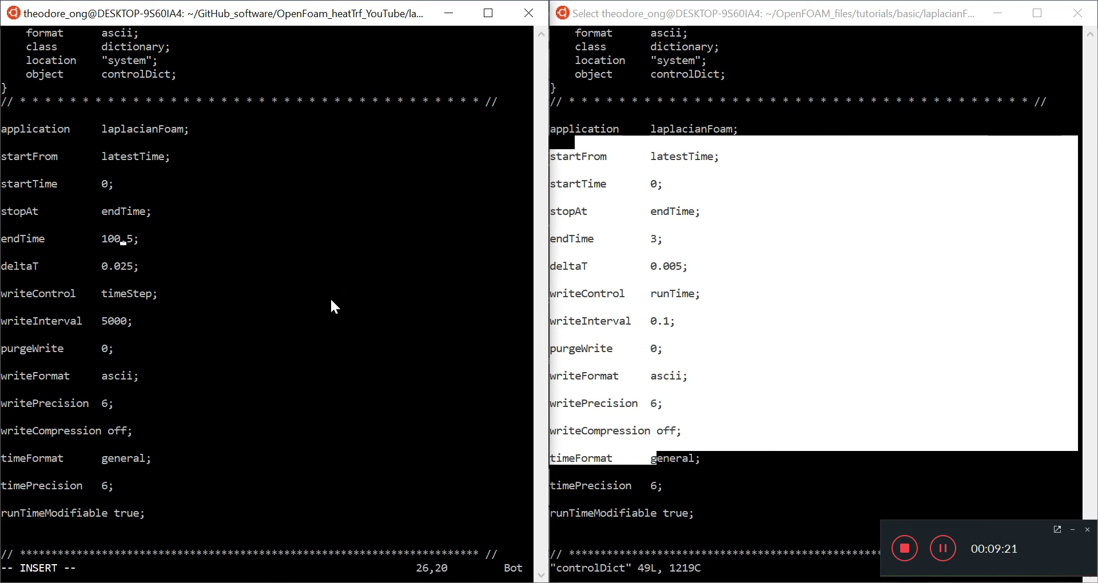
key(Escape)
text(:wq)
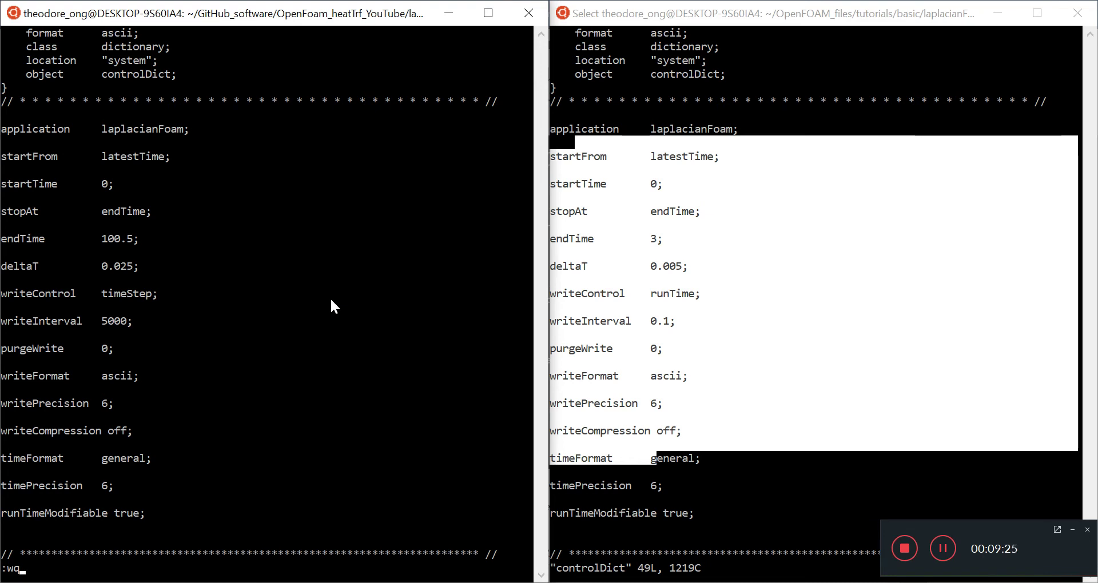
key(Escape)
text(:w)
key(Return)
Set writeInterval to 500 in the pipe case's controlDict, saving the file and quitting vi
key(Down)
key(Down)
key(Down)
key(Down)
key(Down)
key(Down)
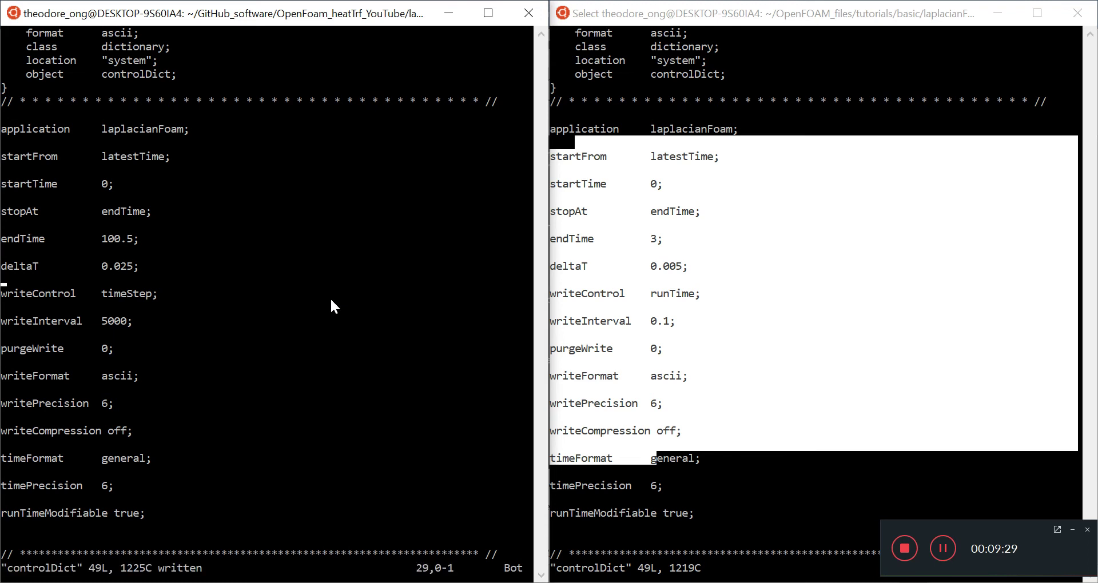
key(i)
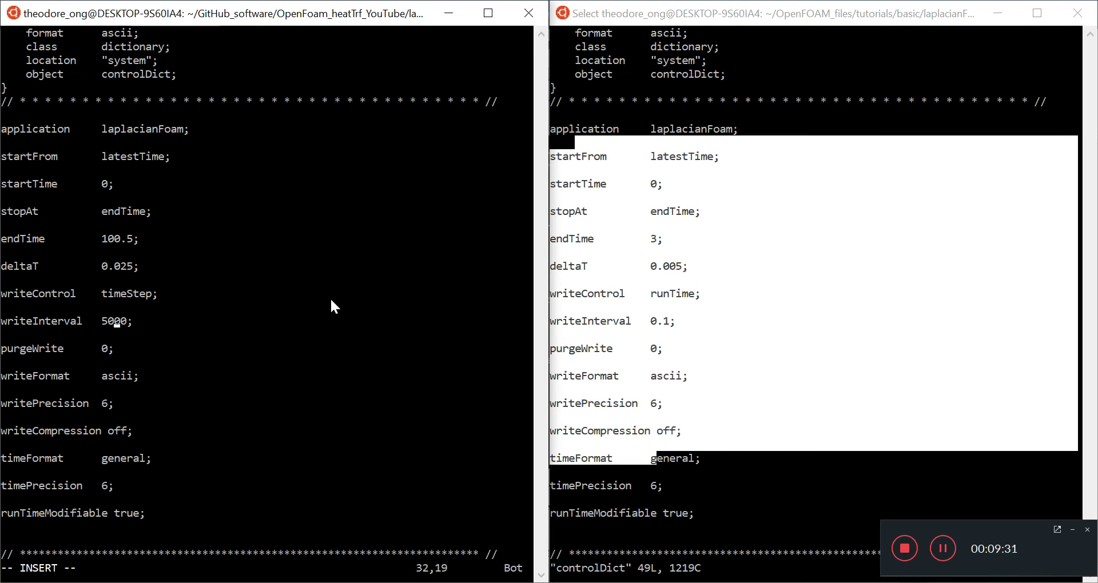
key(BackSpace)
key(Escape)
text(:wq)
key(Return)
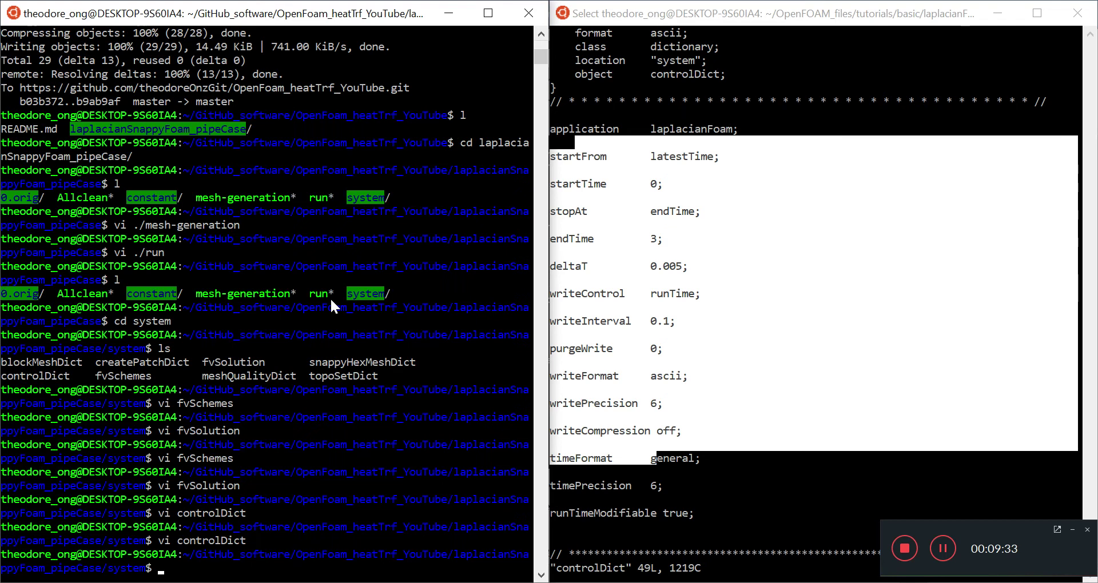
Clear the text selection in the flange tutorial's controlDict and quit vi there
click(690, 341)
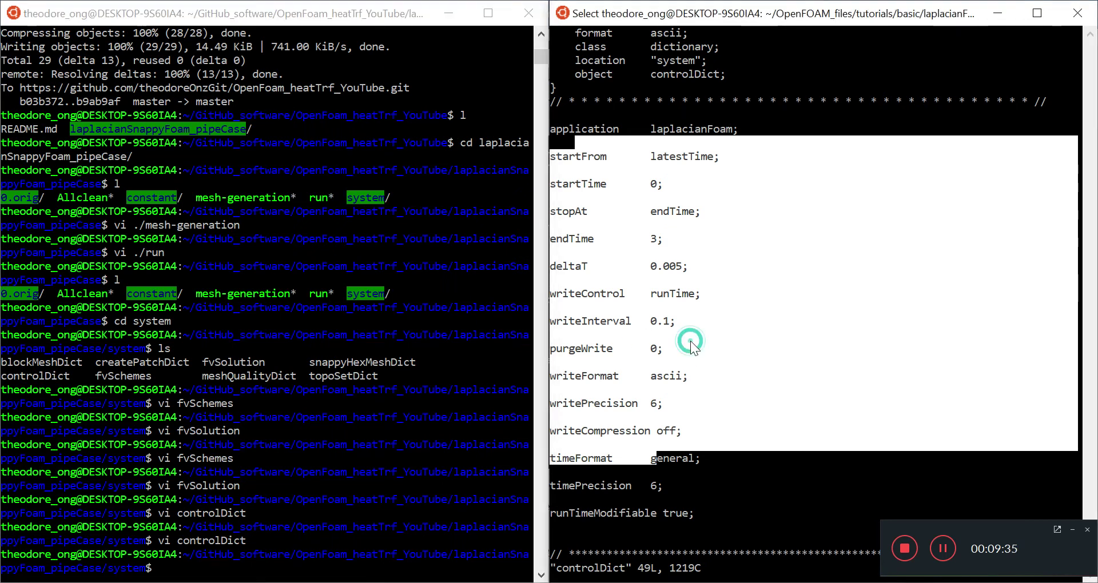
click(695, 372)
key(Escape)
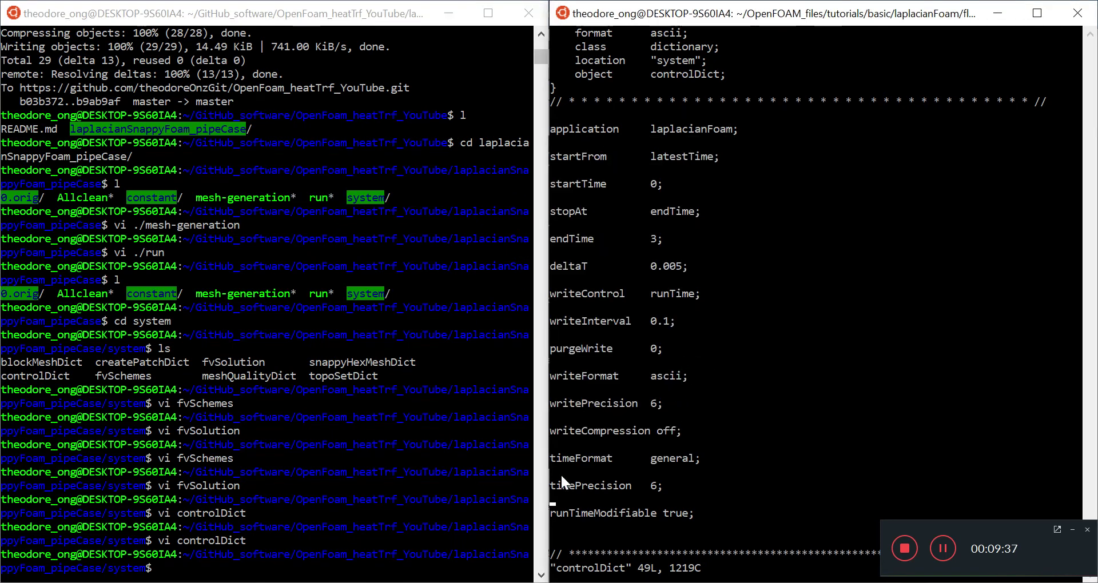
text(:q)
key(Return)
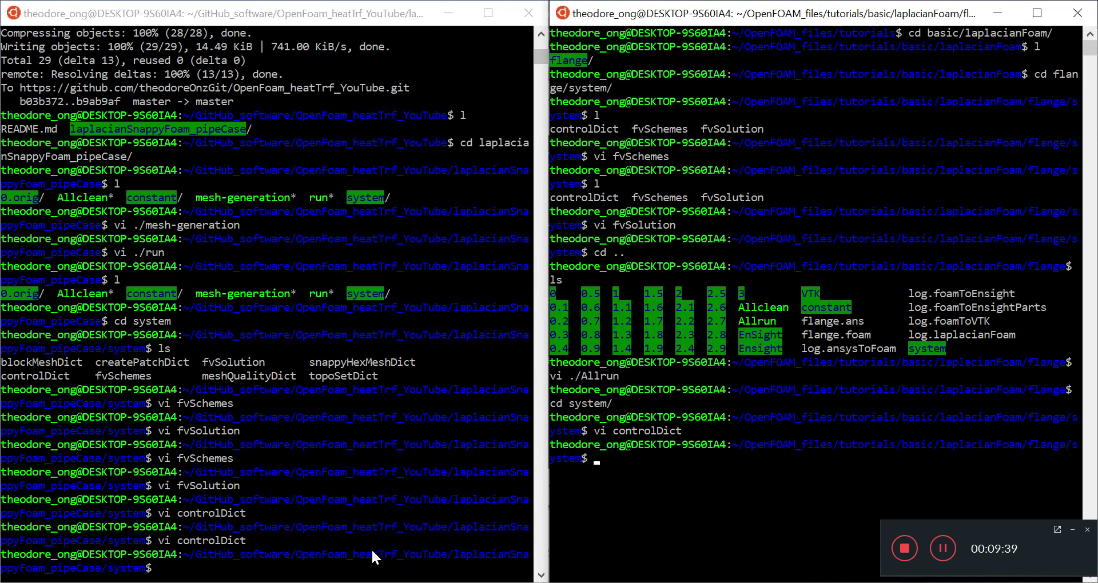
Return from the pipe case's system folder to the case folder and list its contents
click(354, 565)
text(l)
key(Return)
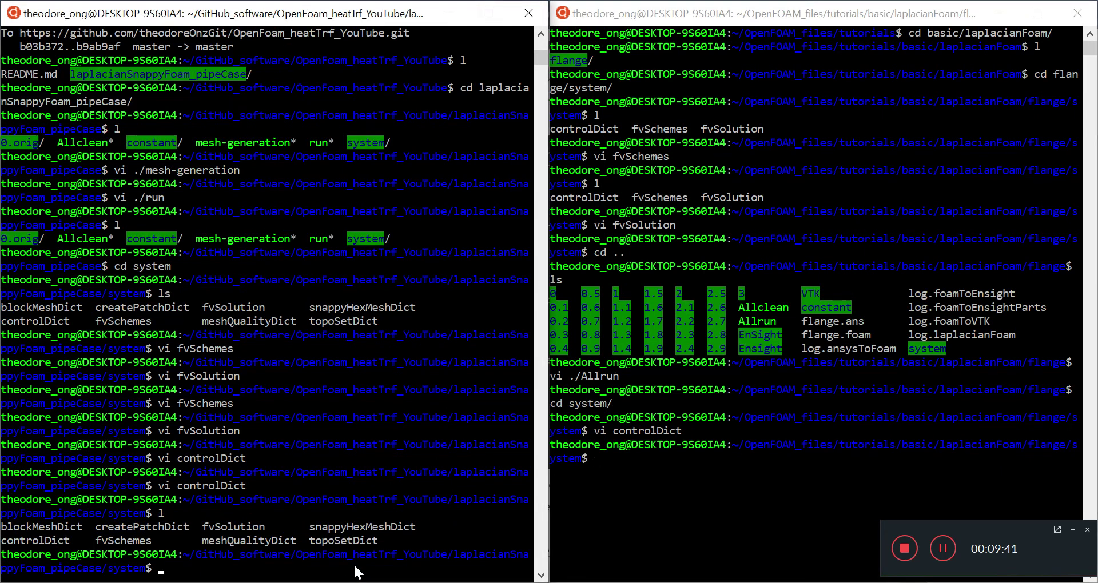
text(cd ..)
key(Return)
text(ls)
key(Return)
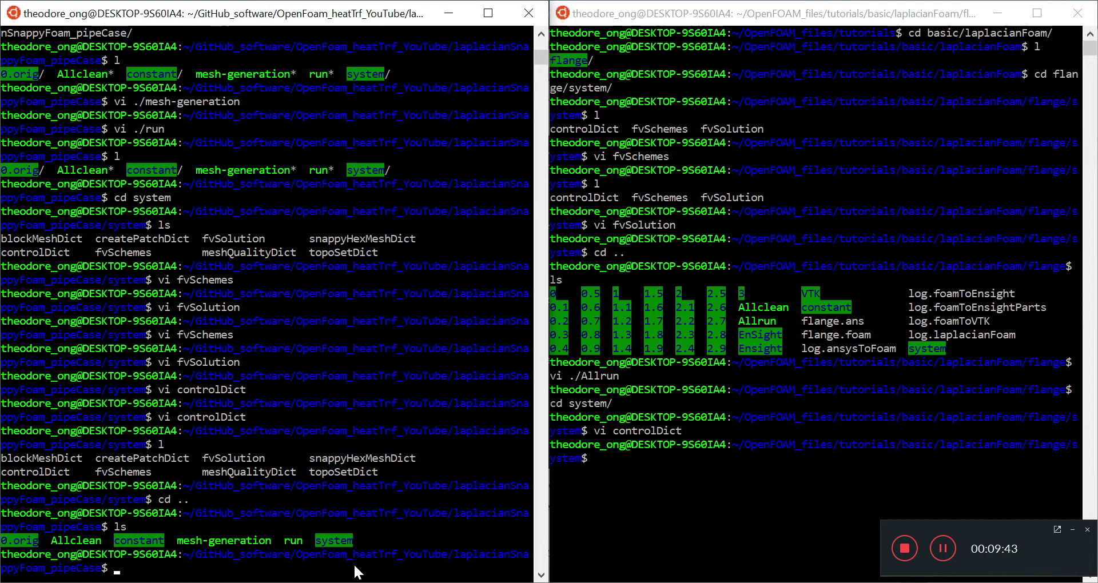
text(./mesh-generation)
key(Tab)
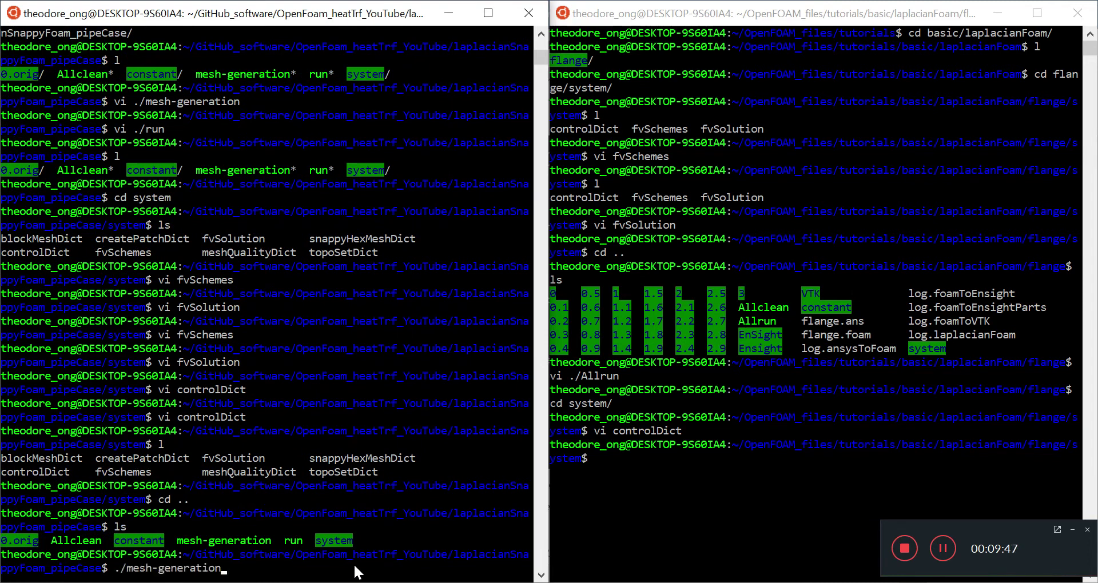
key(BackSpace)
key(BackSpace)
key(BackSpace)
key(BackSpace)
key(BackSpace)
key(BackSpace)
key(BackSpace)
key(BackSpace)
key(BackSpace)
key(BackSpace)
key(BackSpace)
key(BackSpace)
key(BackSpace)
key(BackSpace)
key(BackSpace)
key(BackSpace)
key(BackSpace)
Enter the pipe case's 0.orig folder, list its files and open the T field file in vi
text(cd )
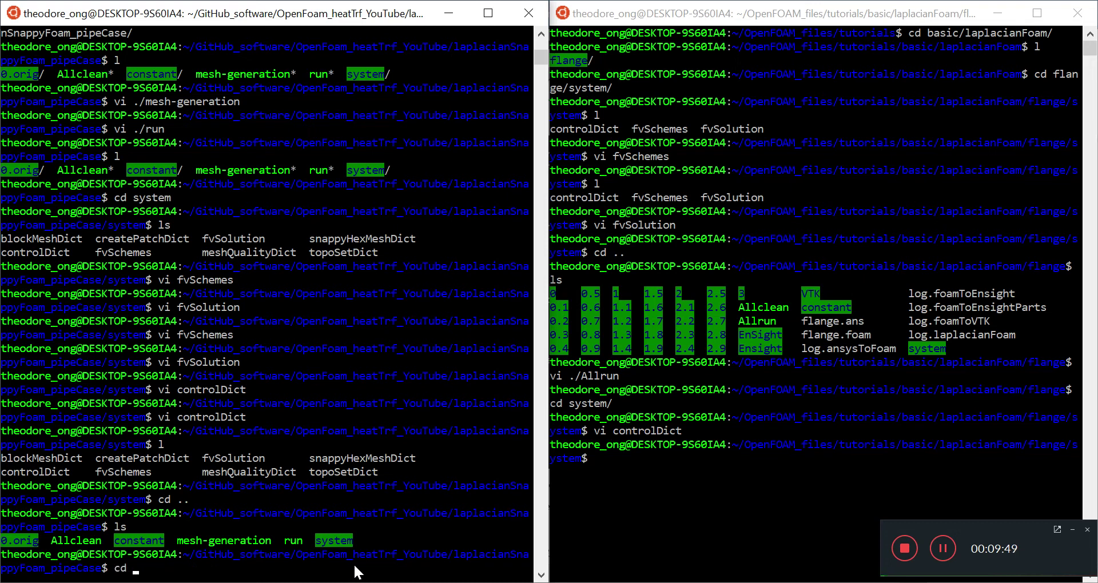
text(0.orig)
key(Return)
text(ls)
key(Return)
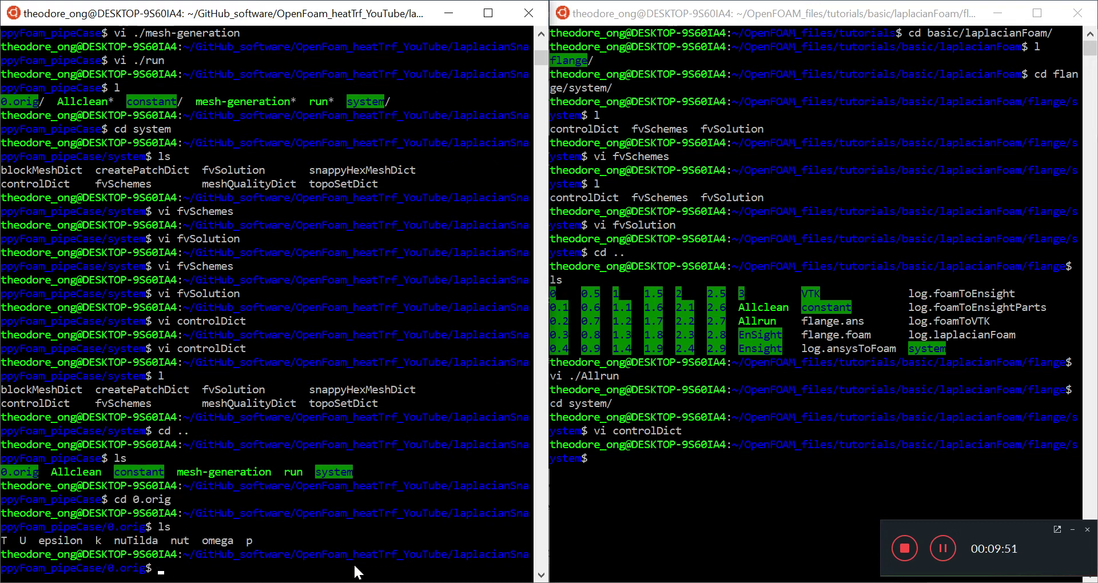
text(vi T)
key(Return)
Examine the T file's internal field and its topPatch, wall and bottomPatch boundary conditions, and quit without changes
key(j)
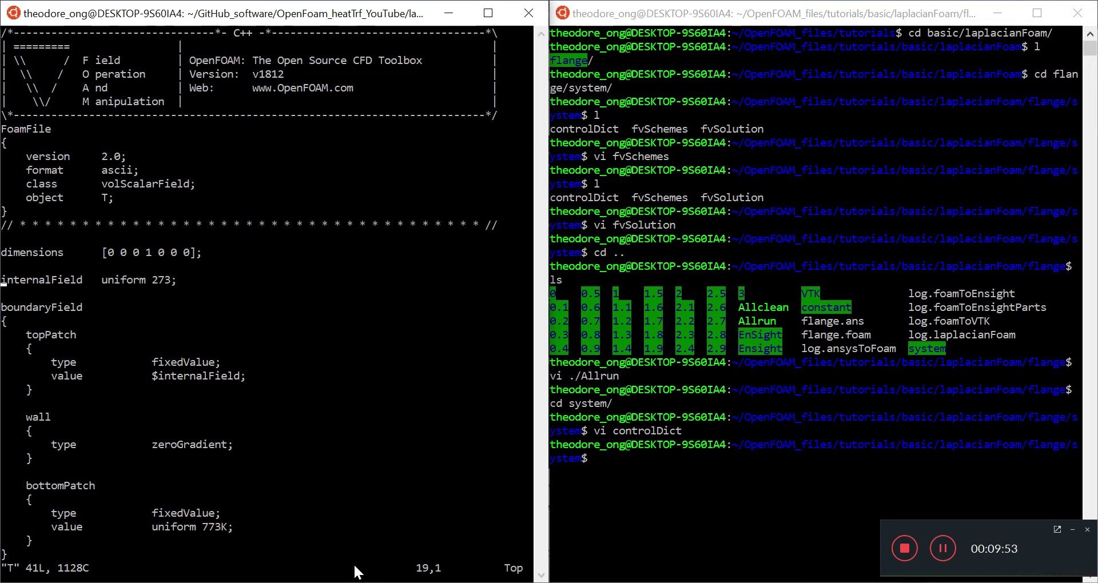
key(j)
key(j)
key(j)
key(j)
key(j)
key(j)
key(j)
key(j)
key(j)
key(j)
key(j)
key(j)
key(j)
key(j)
key(j)
key(j)
key(j)
key(j)
key(j)
key(j)
drag(202, 511, 171, 437)
click(168, 428)
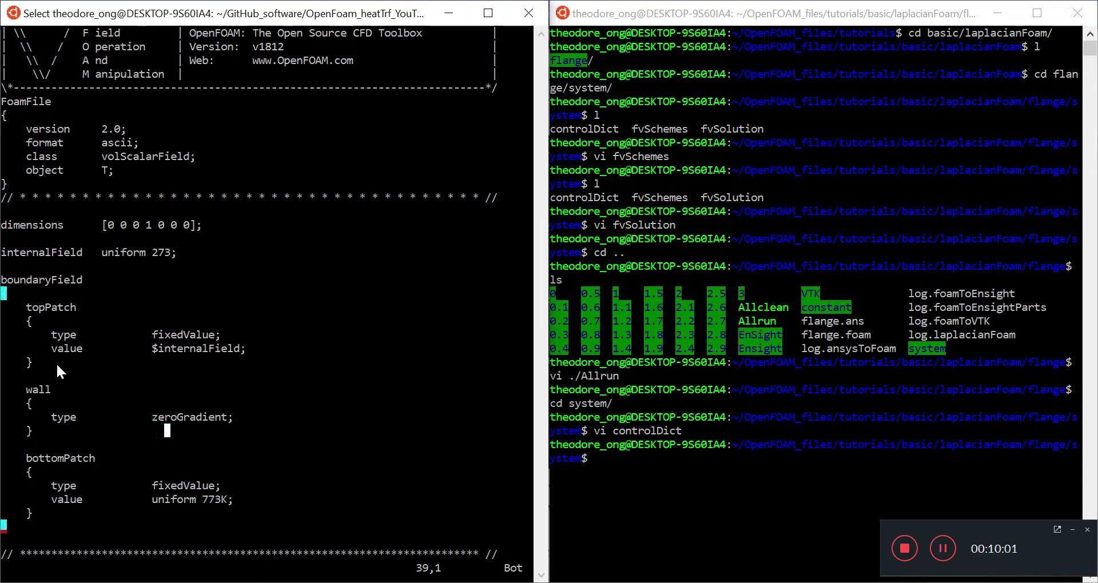
drag(65, 363, 15, 305)
click(217, 404)
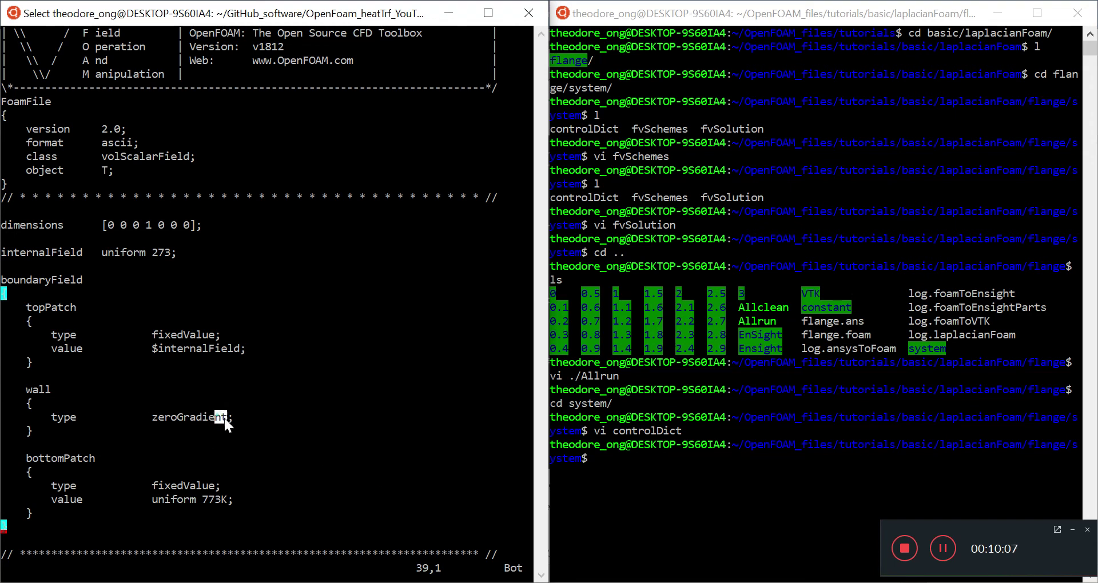
drag(223, 418, 167, 418)
right_click(242, 455)
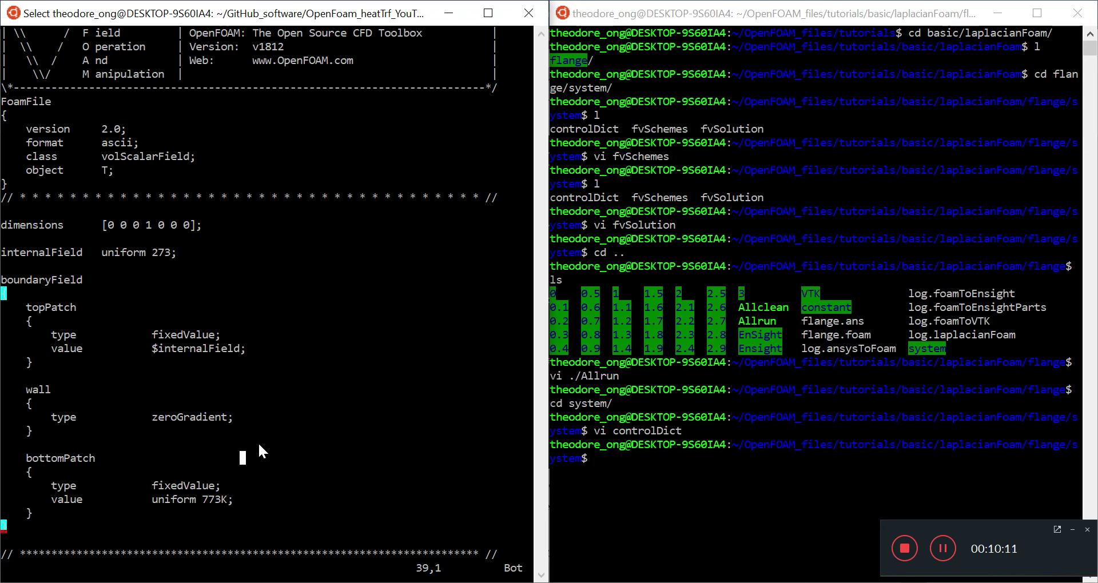
key(Escape)
text(:q)
key(Return)
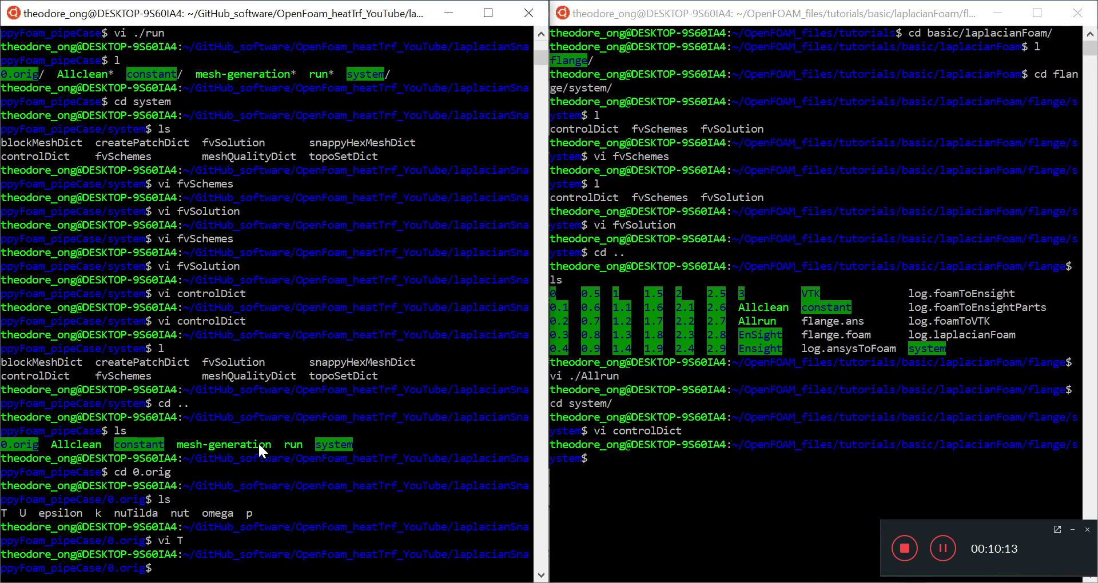
Go back up to the pipe case folder and run the ./mesh-generation script
text(cd ..)
key(Return)
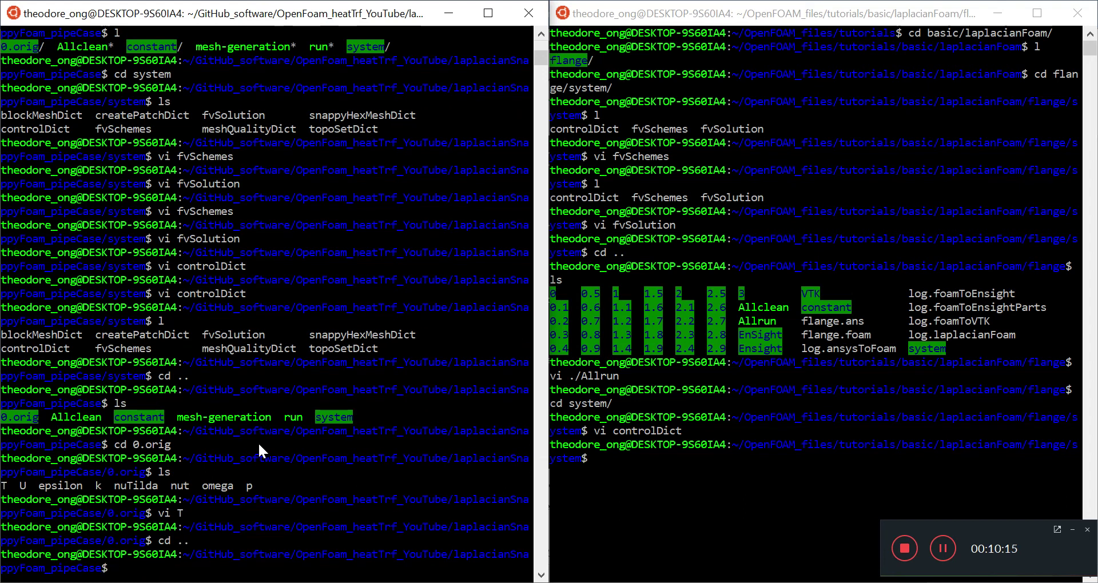
text(./mesh-generation)
key(Return)
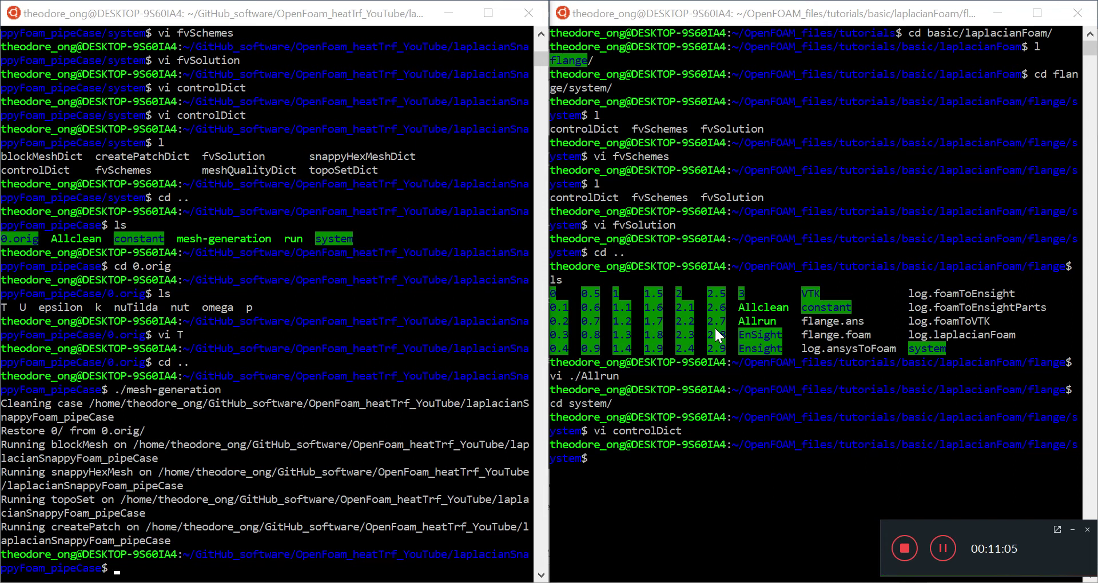
Open the pipe case's run script in vi and change its runApplication solver to laplacianFoam
click(440, 419)
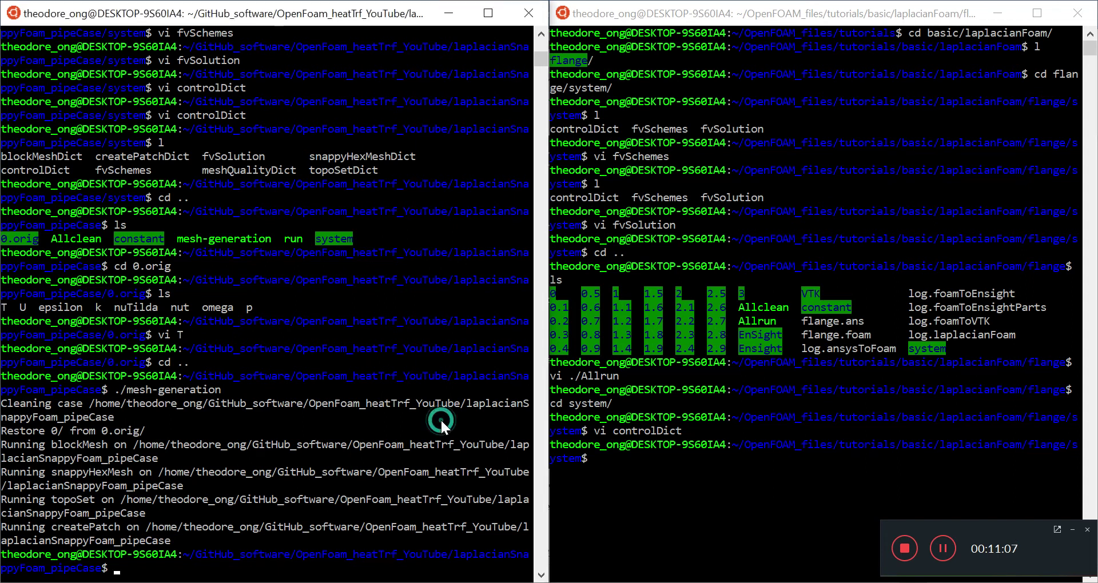
text(vi ./run)
key(Return)
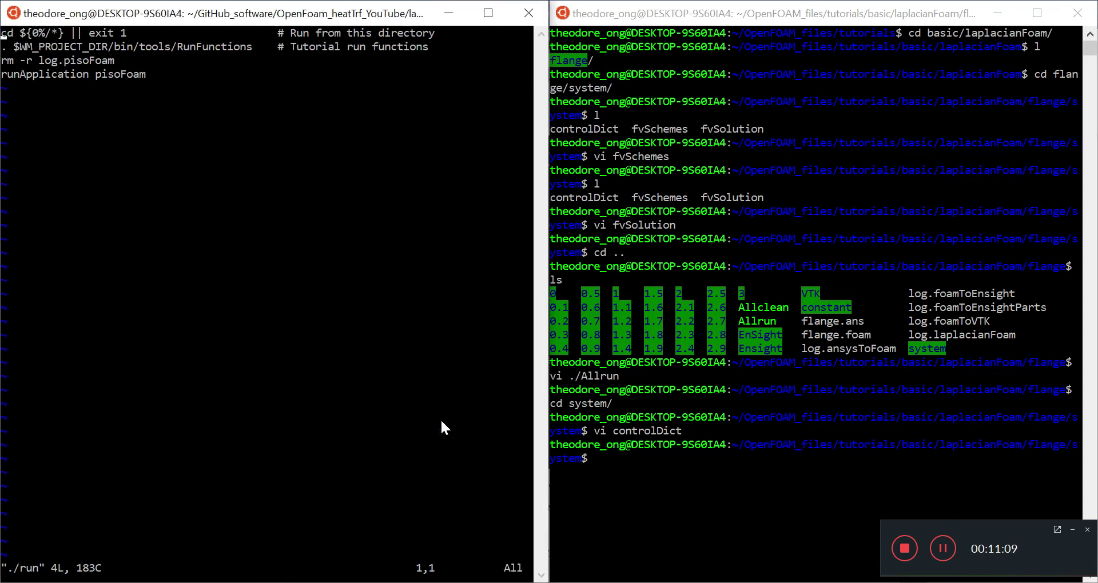
key(Down)
key(Down)
key(Up)
key(Right)
key(Right)
key(Right)
key(Right)
key(Right)
key(Right)
key(Right)
key(Right)
key(Right)
key(Down)
key(Right)
key(Right)
key(Right)
key(Right)
key(Right)
key(Right)
key(i)
key(Delete)
key(Delete)
key(Delete)
key(Delete)
text(lapl)
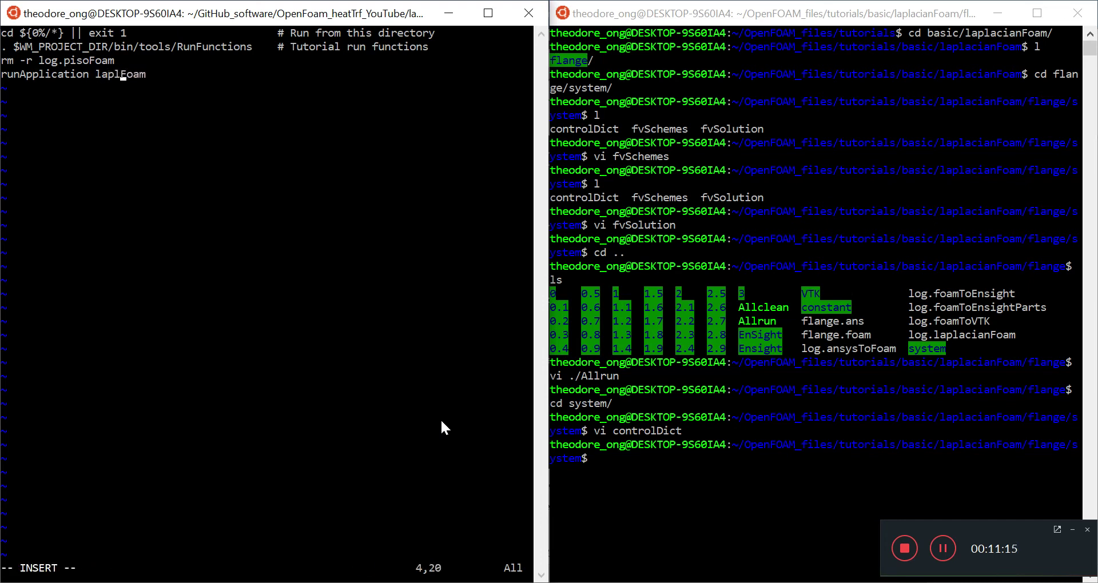
text(acian)
Change the log file removed by the run script's rm line to log.laplacianFoam, then save and quit vi
key(Up)
key(Up)
key(Down)
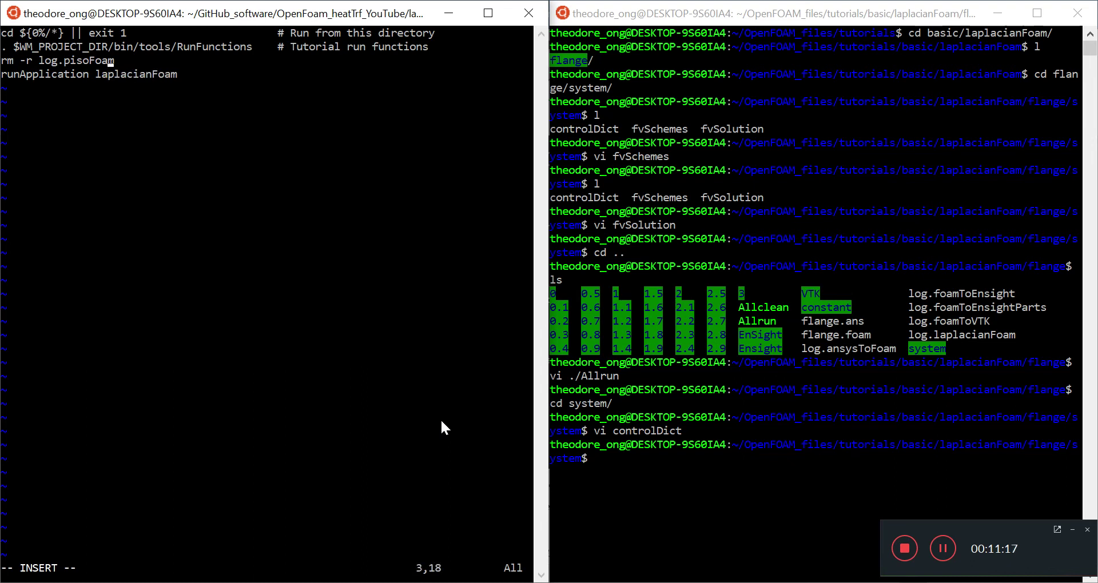
key(Left)
key(Left)
key(Left)
key(Left)
key(Left)
key(Left)
key(Delete)
key(Delete)
key(Delete)
key(Delete)
text(;)
text(apla)
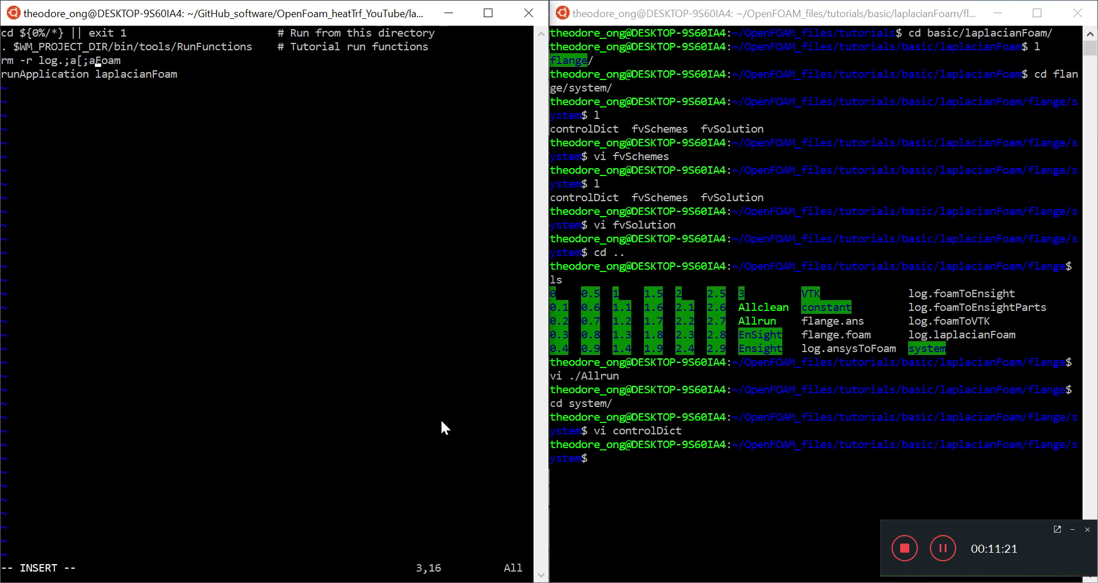
key(BackSpace)
key(BackSpace)
key(BackSpace)
key(BackSpace)
key(BackSpace)
text(laplacian)
key(Escape)
text(:wq)
key(Return)
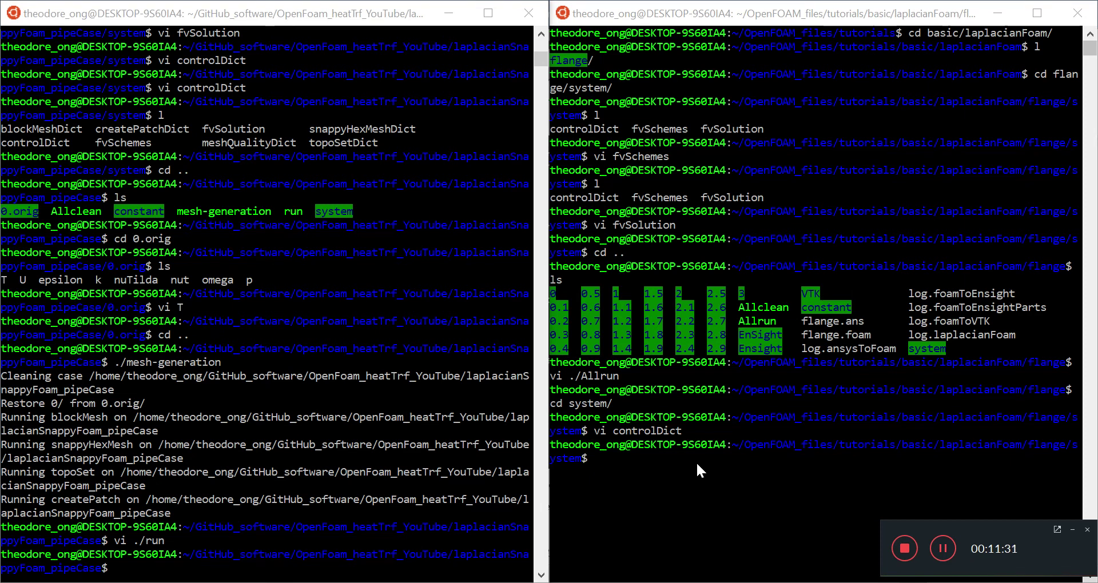
Reopen the run script in vi to check its rm and runApplication lines, then write and quit
click(347, 562)
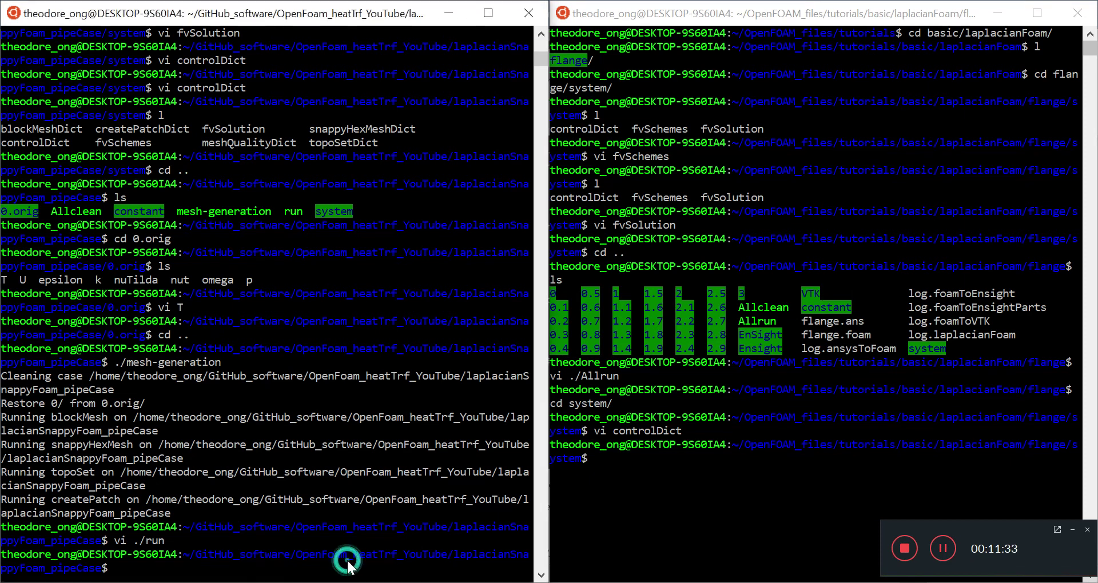
text(vi ./)
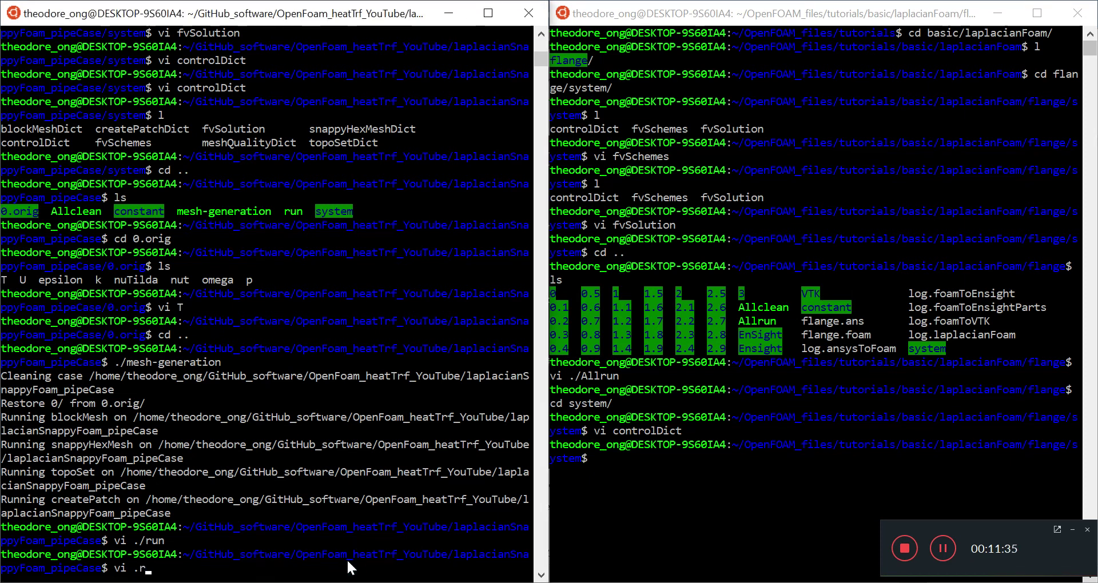
text(run)
key(Return)
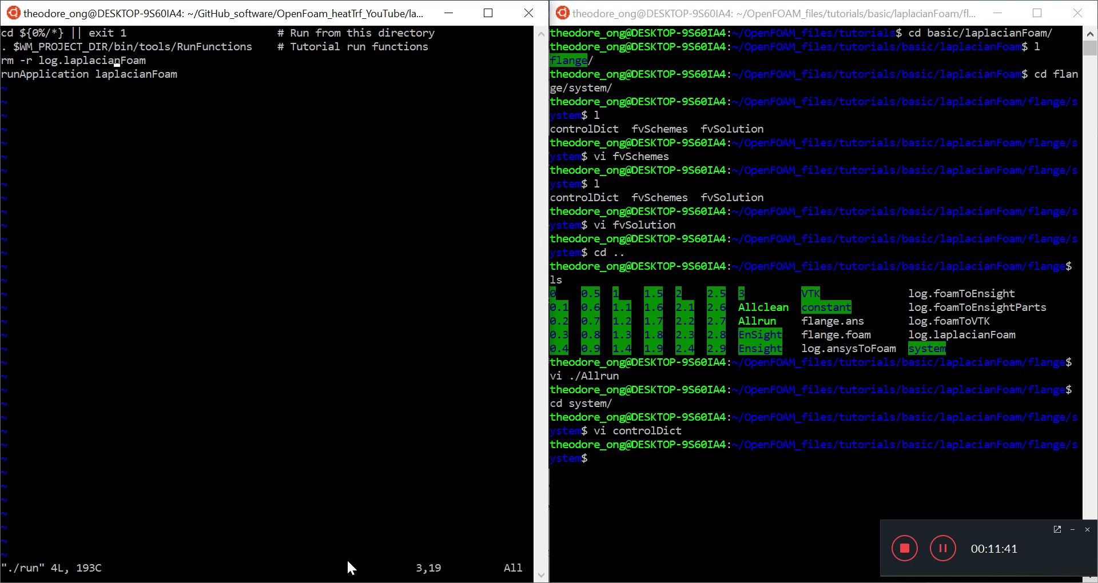
text(:wq)
key(Return)
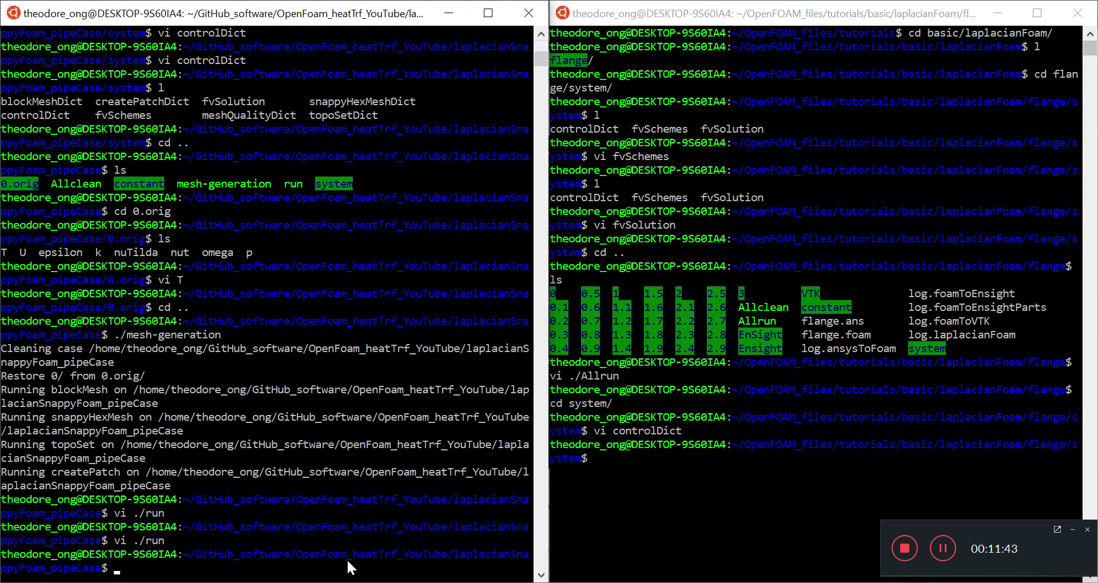
Run the ./run script in the background and list the pipe case folder's files
text(./run &)
key(Return)
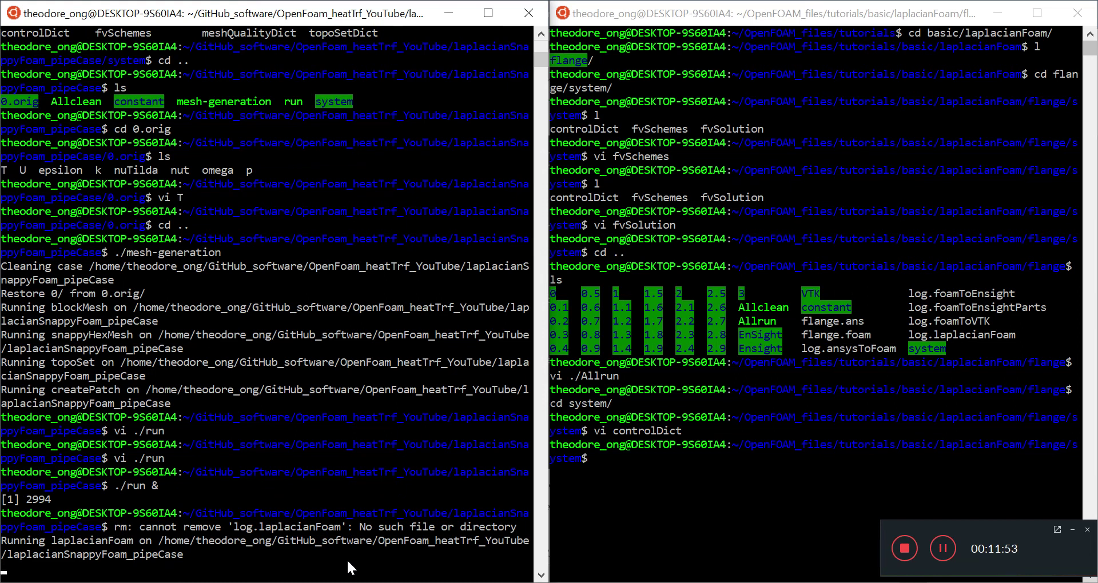
key(Return)
text(l)
key(Return)
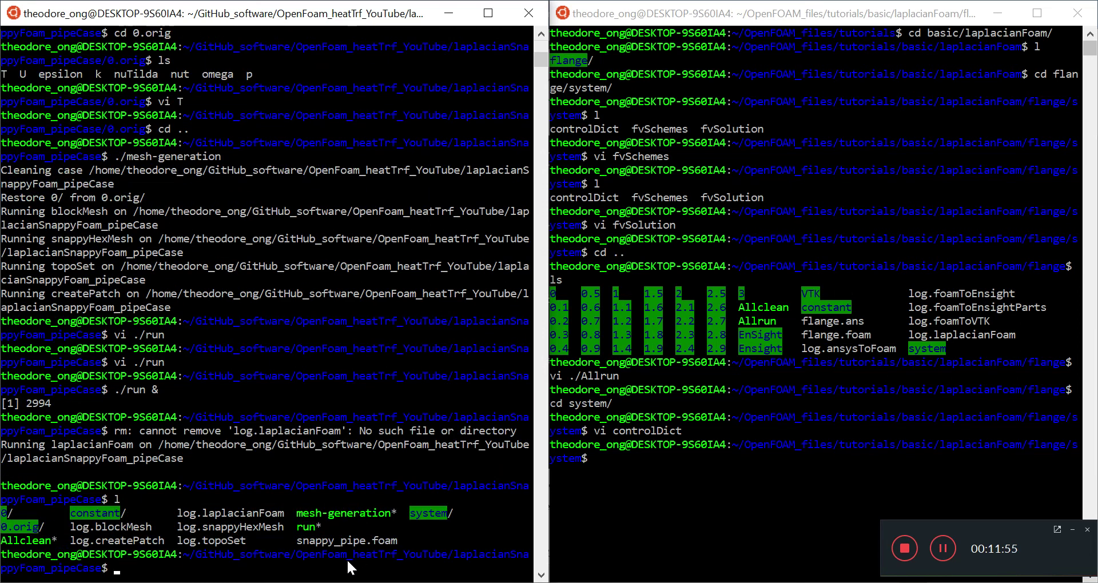
Open log.laplacianFoam in vi and examine the solver's start-up output and its first time step
text(vi log.l)
key(Tab)
key(Return)
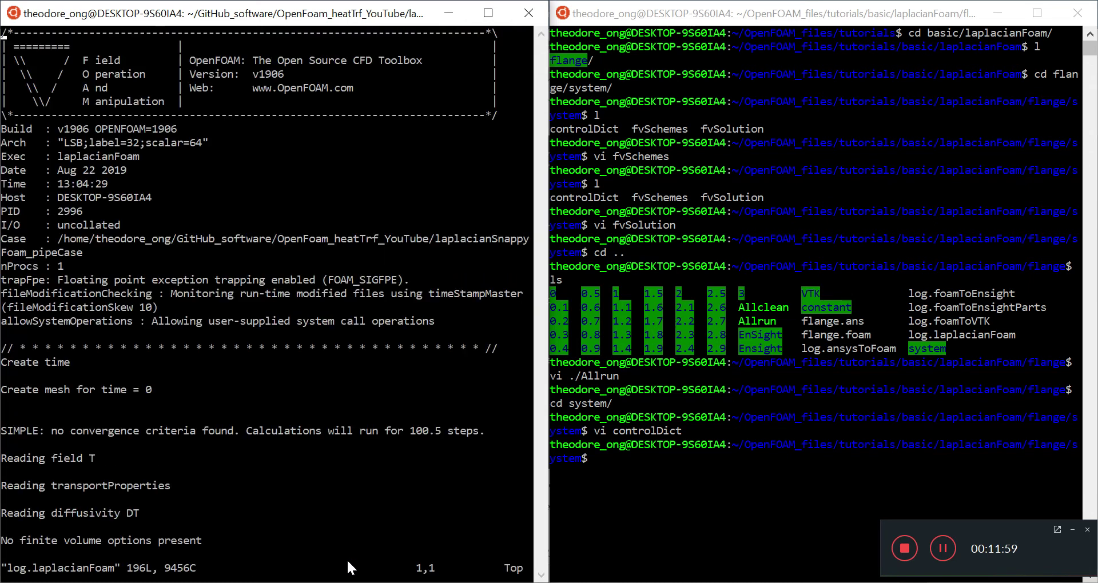
key(Down)
key(Down)
key(Down)
key(Down)
key(Down)
key(Down)
key(Down)
key(Down)
key(Down)
key(Down)
key(Down)
key(Down)
key(Down)
key(Down)
key(Down)
key(Down)
key(Down)
key(Down)
key(Down)
key(Down)
key(Down)
key(Down)
key(Down)
key(Down)
key(Down)
key(Down)
key(Down)
key(Down)
key(Down)
key(Down)
key(Down)
key(Down)
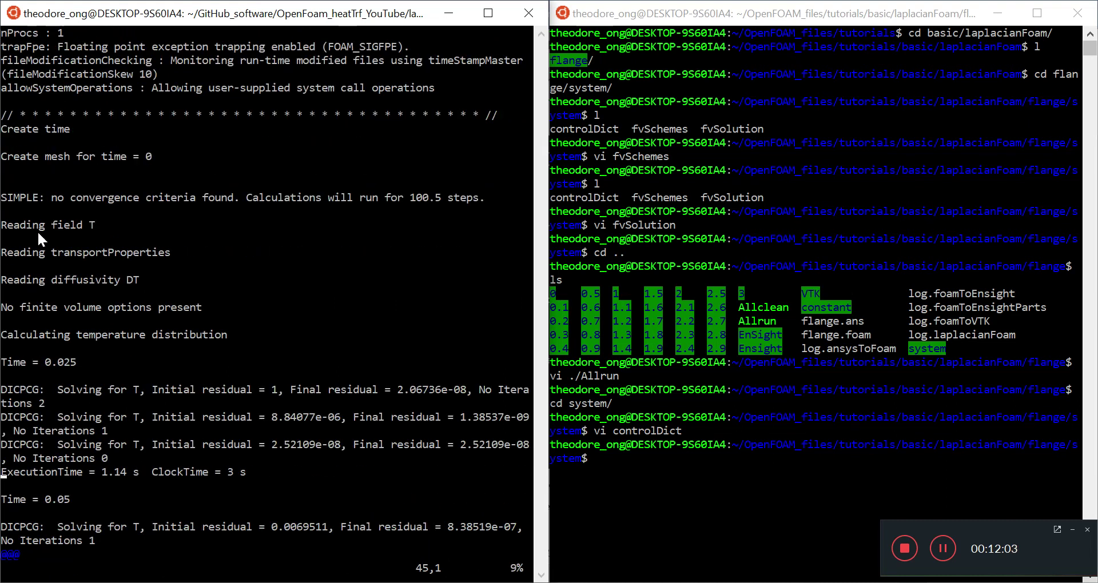
drag(84, 236, 102, 323)
click(190, 374)
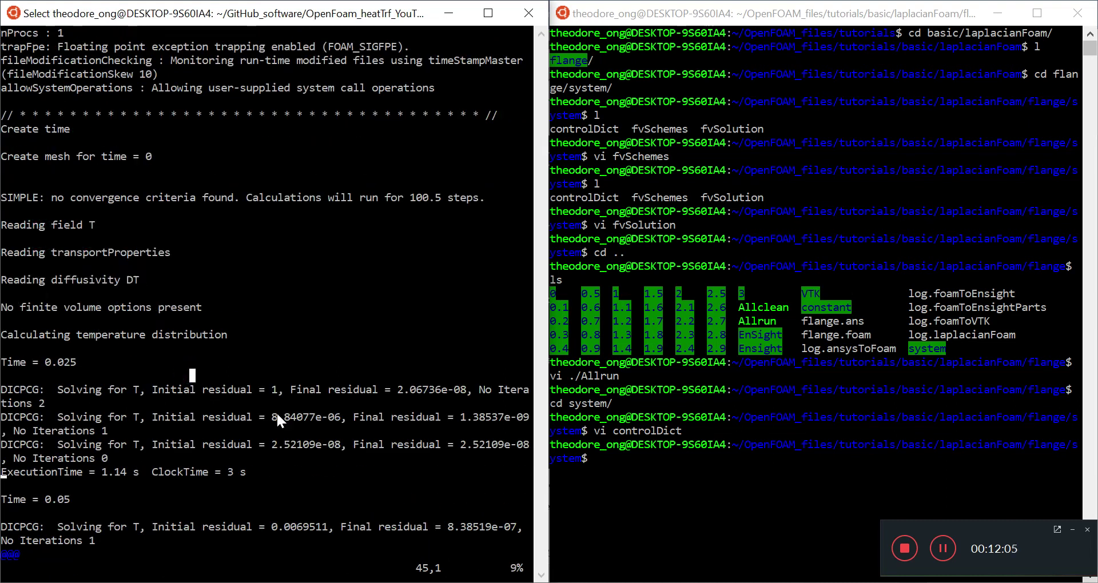
key(Escape)
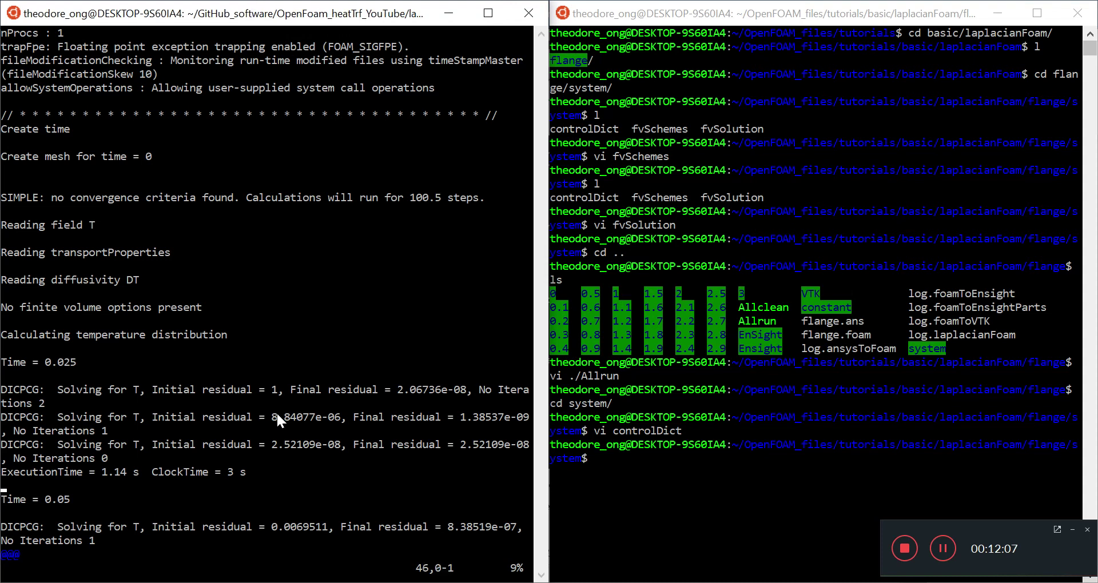
Examine the T residuals over the following time steps to the end of log.laplacianFoam, then quit vi
key(Down)
key(Down)
key(Down)
key(Down)
key(Down)
key(Down)
key(Down)
key(Down)
key(Down)
key(Down)
key(Down)
key(Down)
key(Down)
key(Down)
key(Down)
key(Down)
key(Down)
key(Down)
key(Down)
key(Down)
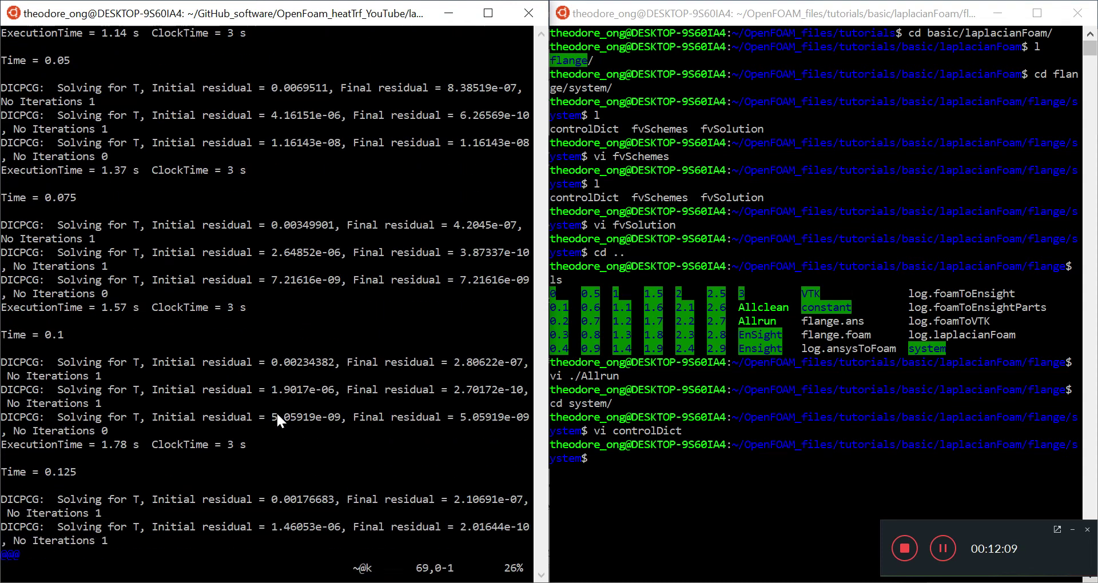
key(Down)
key(Down)
key(Down)
key(Down)
key(Down)
key(Down)
key(Down)
key(Down)
key(Down)
key(Down)
key(Down)
key(Down)
key(Down)
key(Down)
key(Down)
key(Down)
key(Down)
key(Down)
key(Down)
key(Down)
key(Down)
key(Down)
key(Down)
key(Down)
key(Down)
key(Down)
key(Down)
key(Down)
key(Down)
key(Down)
key(Down)
key(Down)
key(Down)
key(Down)
key(Down)
key(Down)
key(Down)
key(Down)
key(Down)
key(Down)
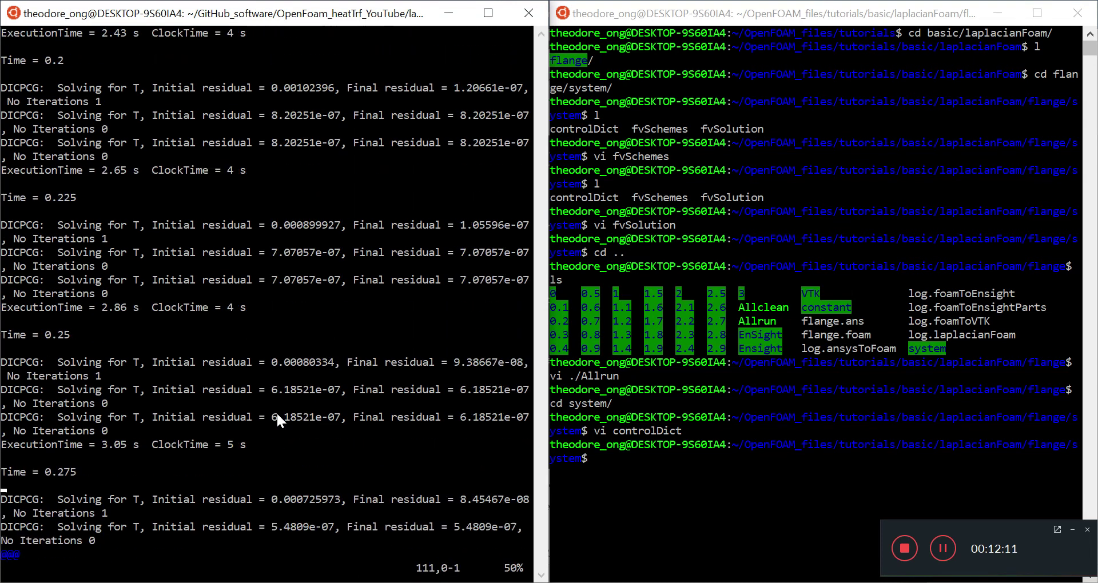
key(Down)
key(Down)
key(Down)
key(Down)
key(Down)
key(Down)
key(Down)
key(Down)
key(Down)
key(Down)
key(Down)
key(Down)
key(Down)
key(Down)
key(Down)
key(Down)
key(Down)
key(Down)
key(Down)
key(Down)
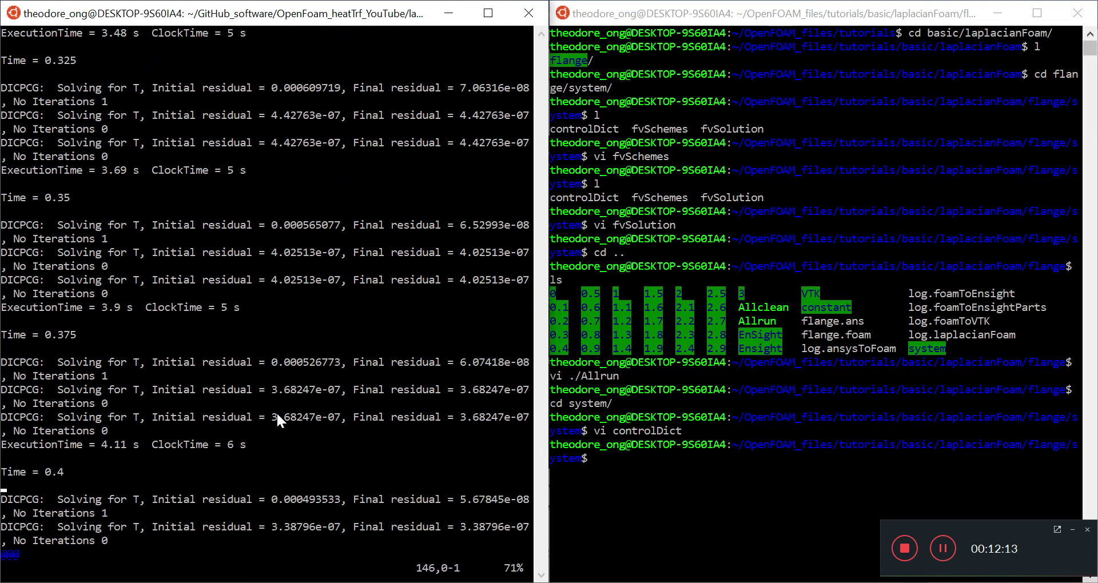
key(Down)
key(Down)
key(Down)
key(Down)
key(Down)
key(Down)
key(Down)
key(Down)
key(Down)
key(Down)
key(Down)
key(Down)
key(Down)
key(Down)
key(Down)
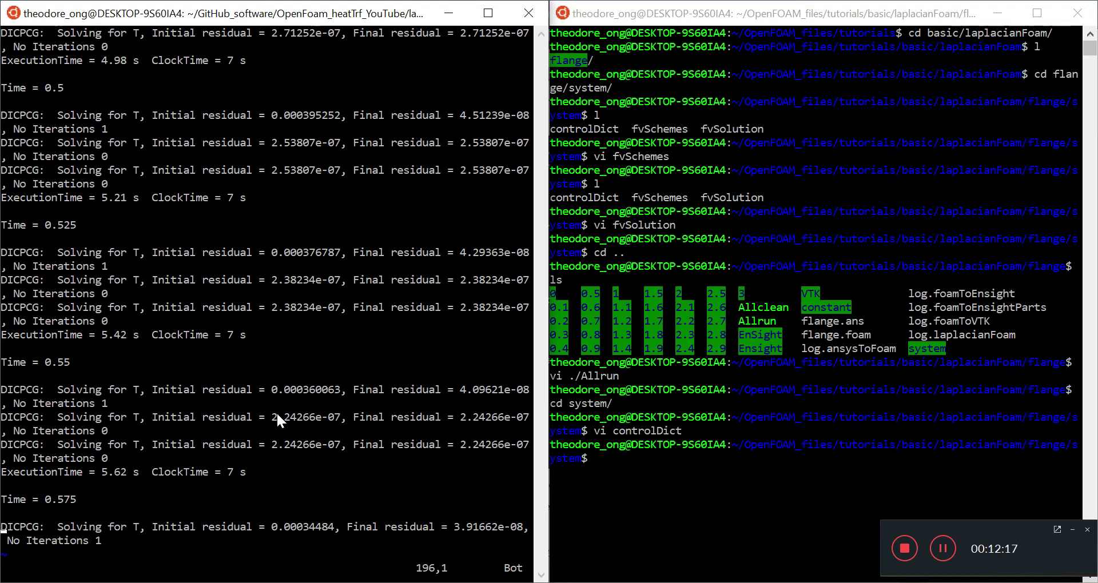
text(:q)
key(Return)
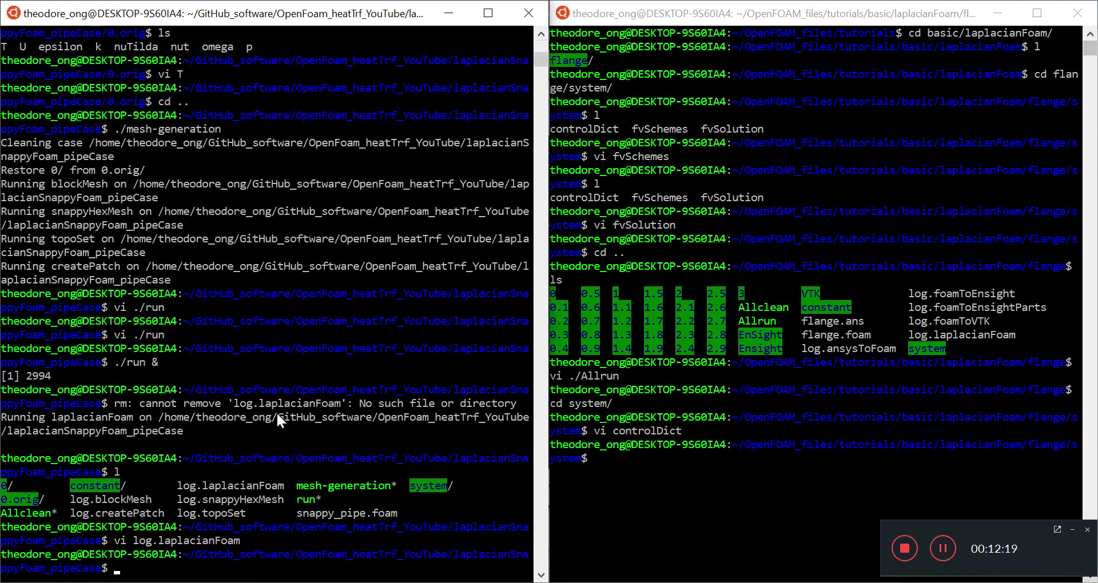
List the pipe case folder, reopen log.laplacianFoam in vi, examine the newer time steps to the end and quit
text(l)
key(Return)
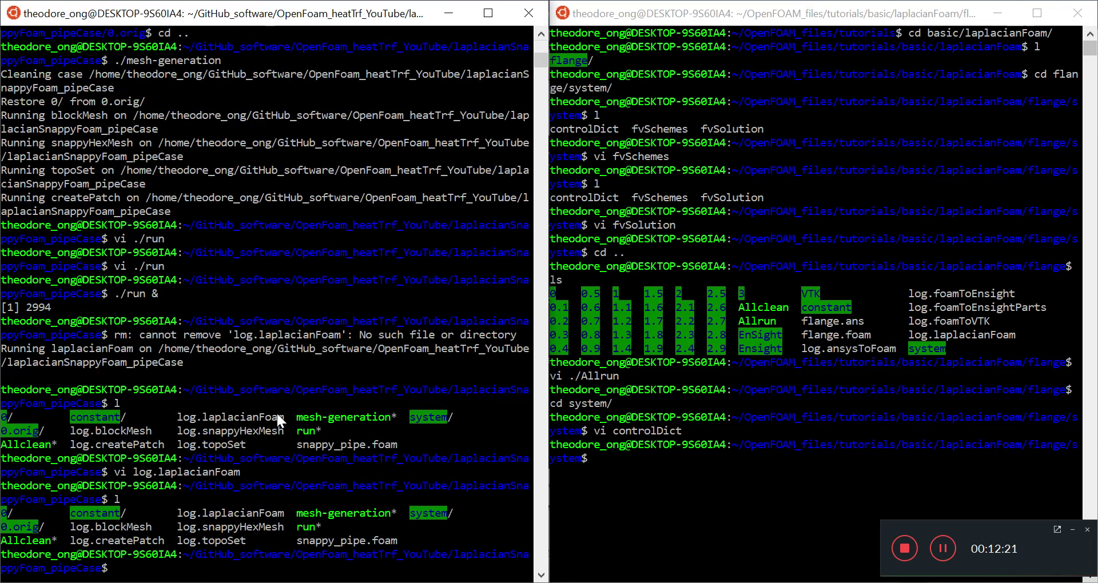
text(vi log.l)
key(Tab)
key(Return)
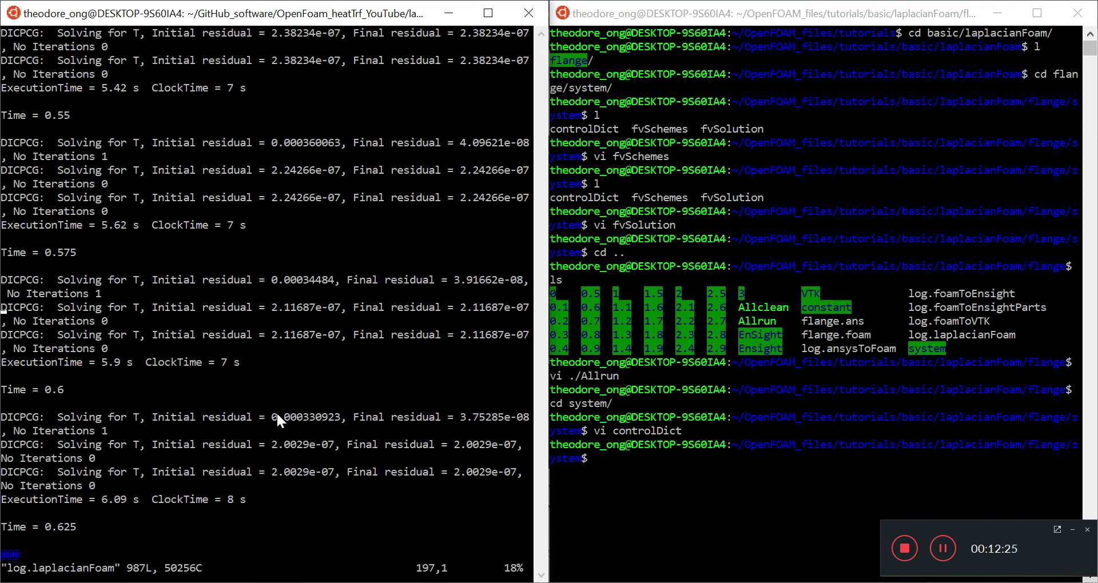
key(Page_Down)
key(Page_Down)
key(Page_Down)
key(Page_Down)
key(Page_Down)
key(Page_Down)
key(Page_Down)
key(Page_Down)
key(Page_Down)
key(Page_Down)
key(Page_Down)
key(Page_Down)
key(Page_Down)
key(Page_Down)
key(Page_Down)
key(Page_Down)
key(Page_Down)
key(Page_Down)
key(Page_Down)
key(Page_Down)
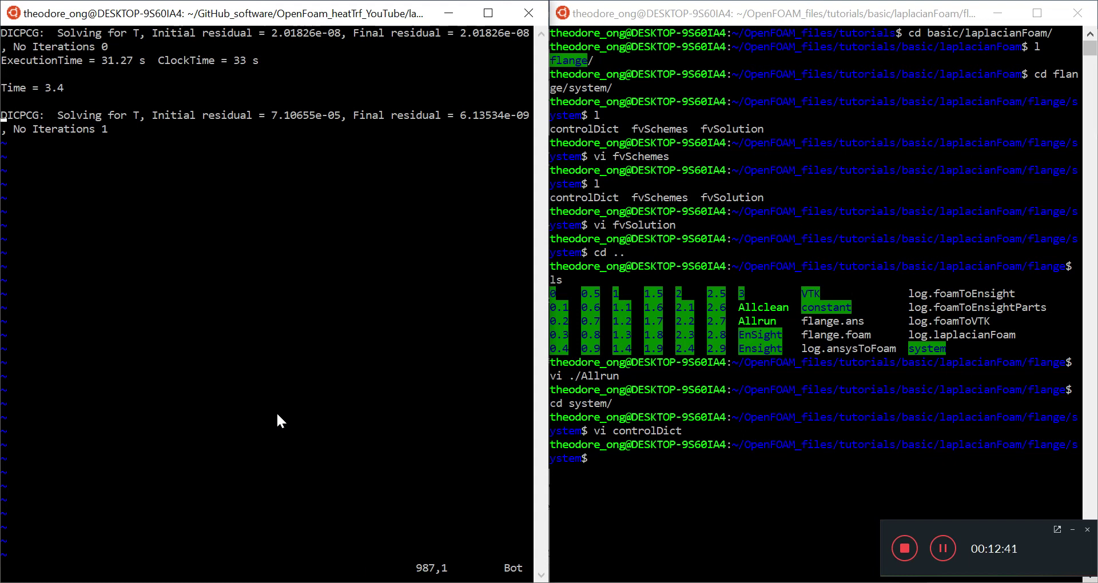
text(:q)
key(Return)
text(vi 0)
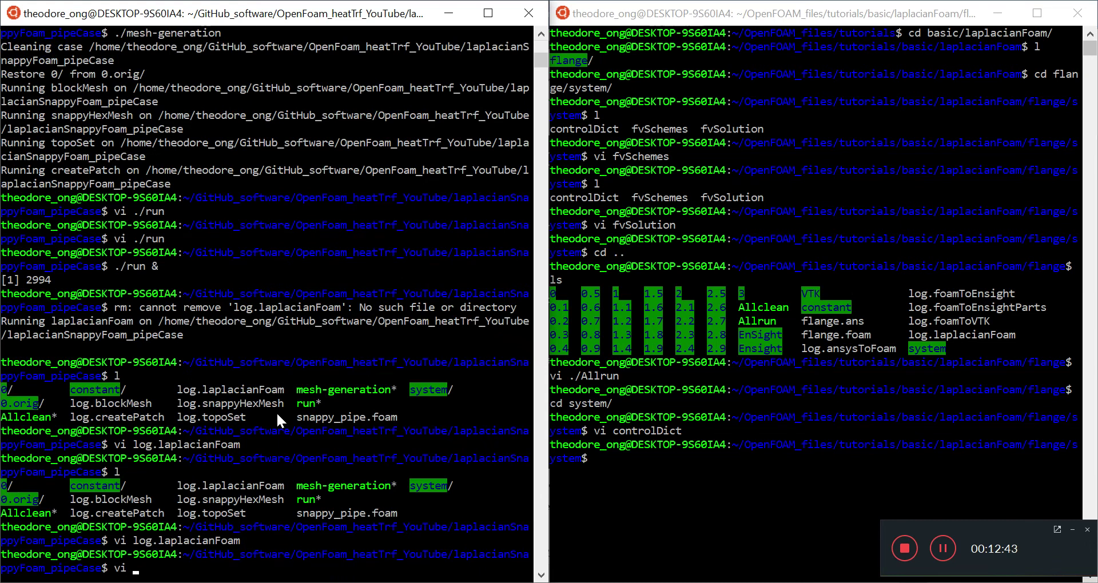
key(Return)
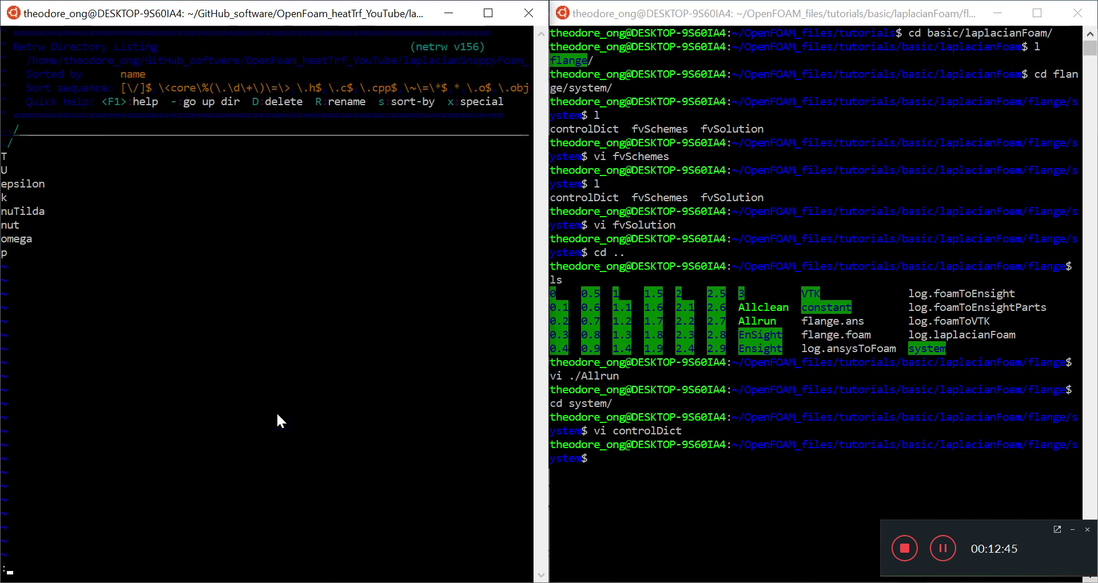
text(:q)
key(Return)
List the field files in the 0 directory, then go back to the pipe case folder and list its contents
text(cd 0)
key(Return)
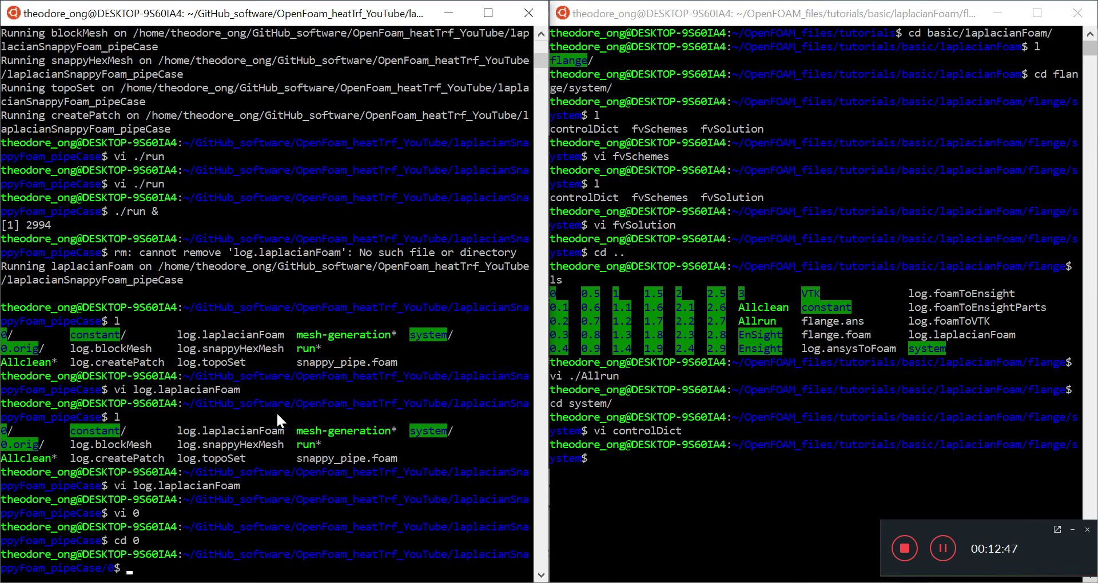
text(l)
key(Return)
text(cd ..)
key(Return)
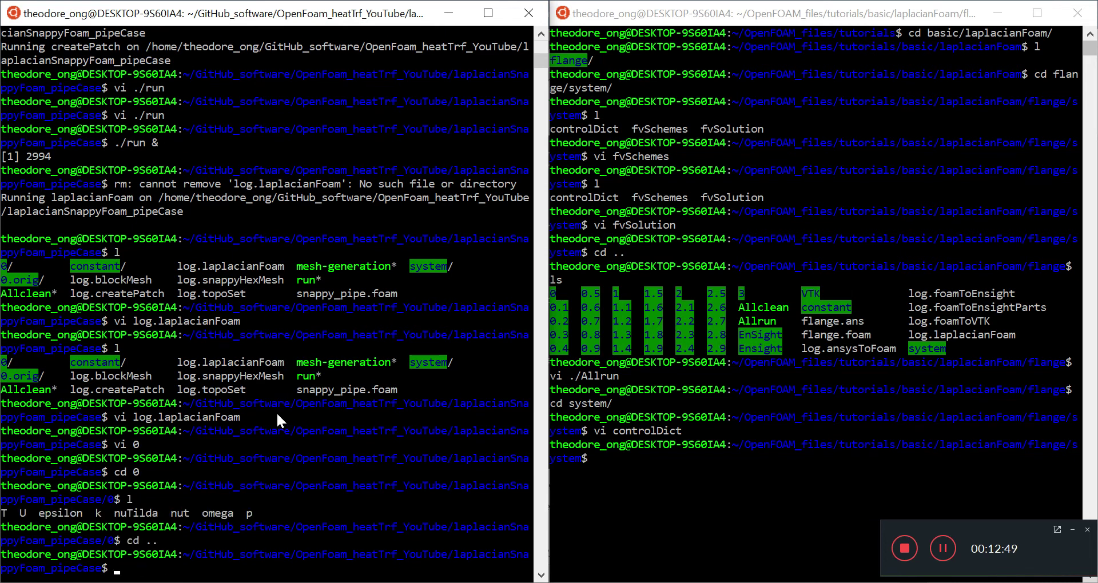
text(l)
key(Return)
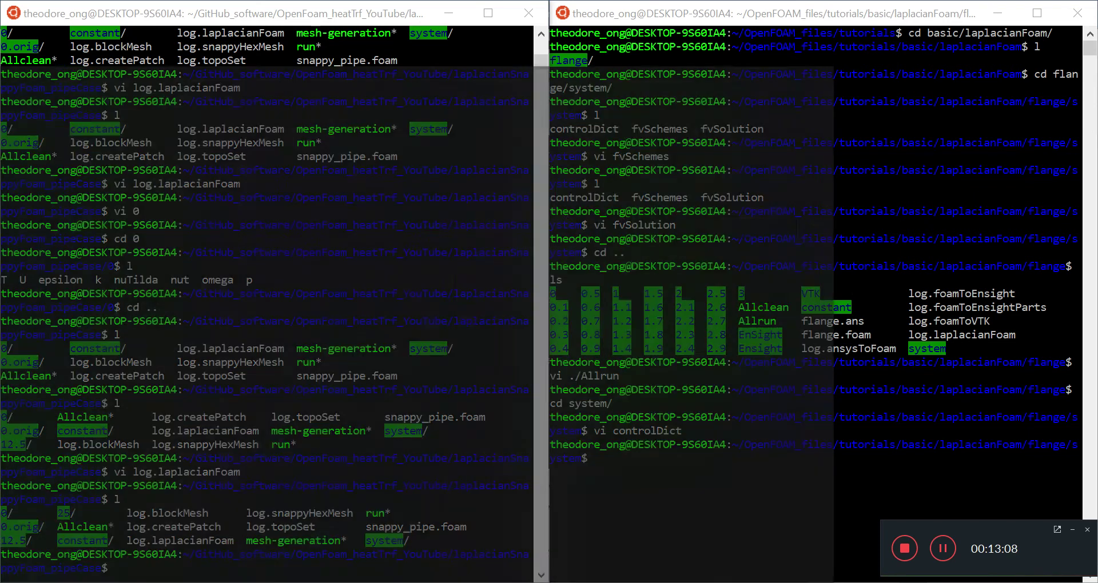
Launch ParaView 5.6.0 to view the solver results
key(super)
text(paraview)
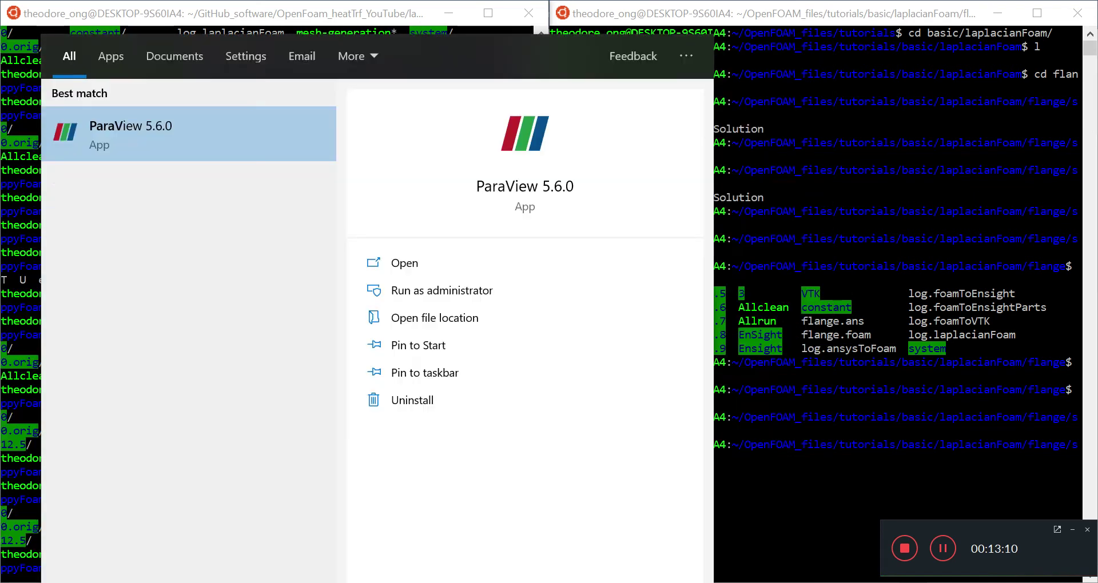
key(Return)
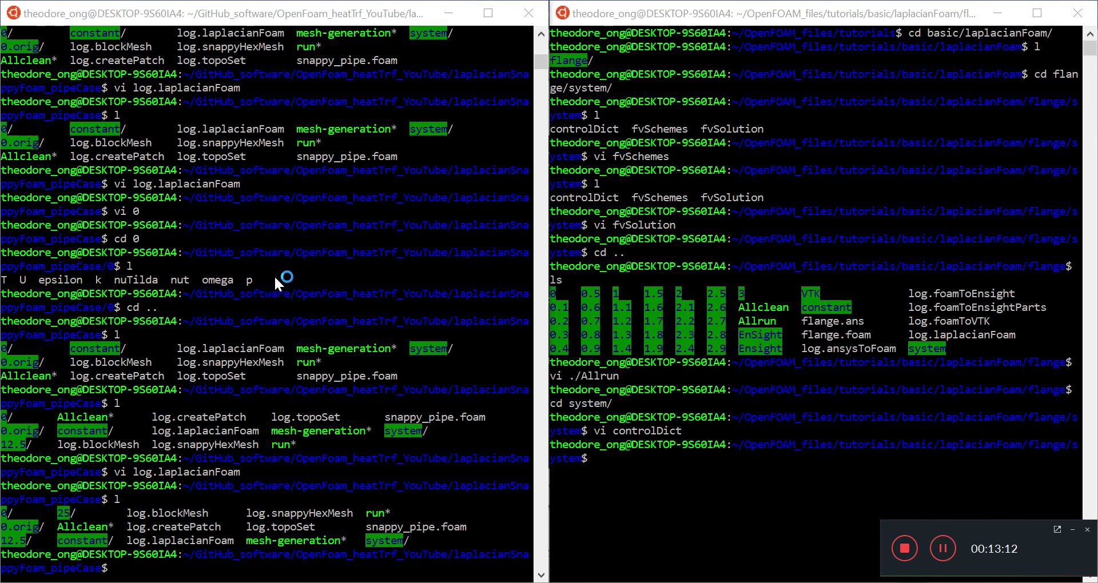
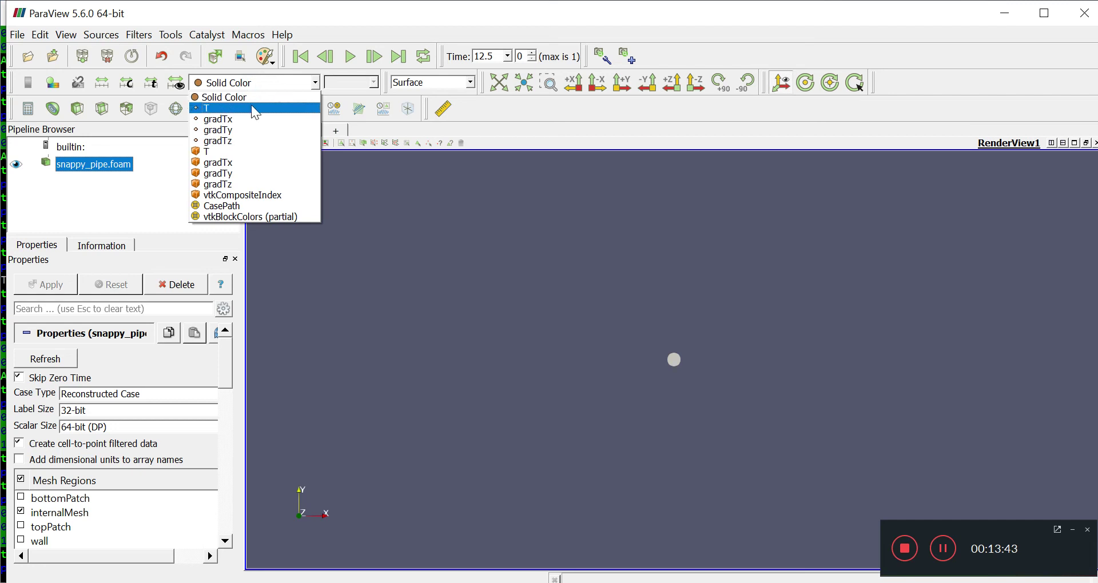
Color the snappy_pipe.foam pipe by the T point field and place its color legend fully inside the render view
drag(699, 382, 616, 394)
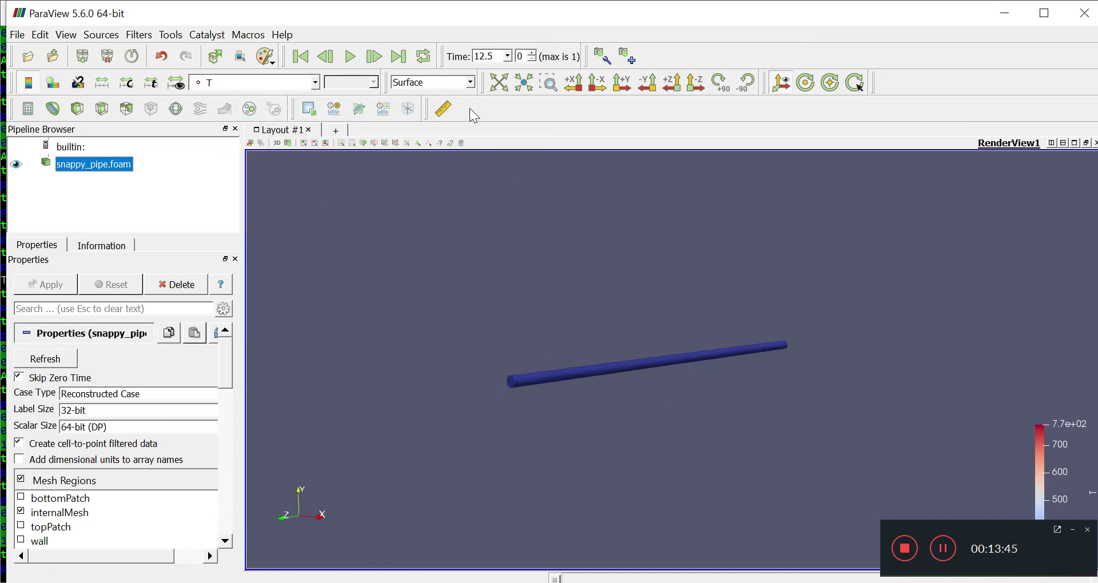
scroll(573, 346, up, 5)
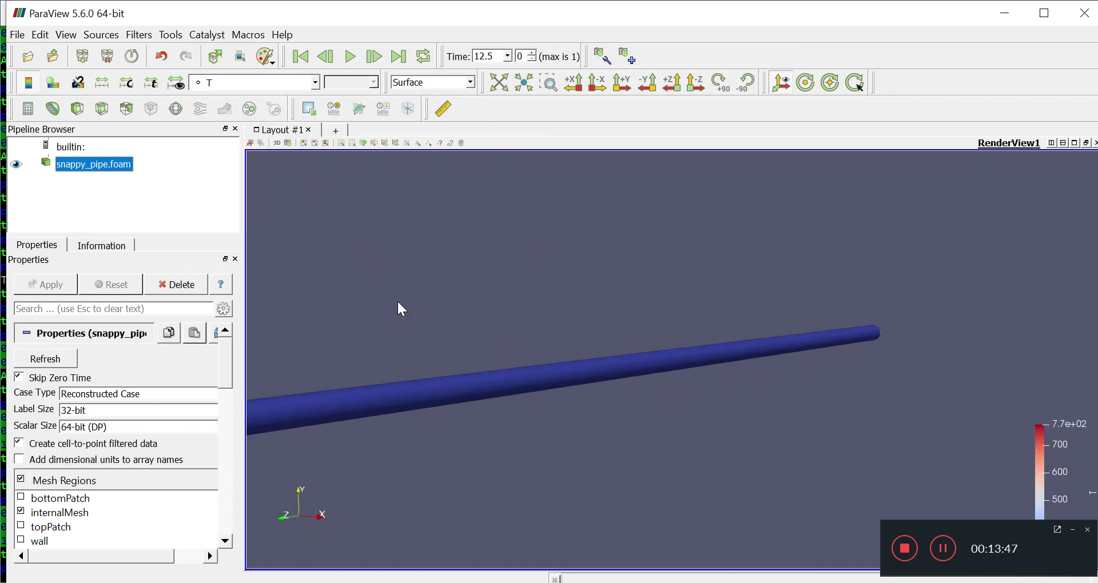
drag(434, 380, 471, 372)
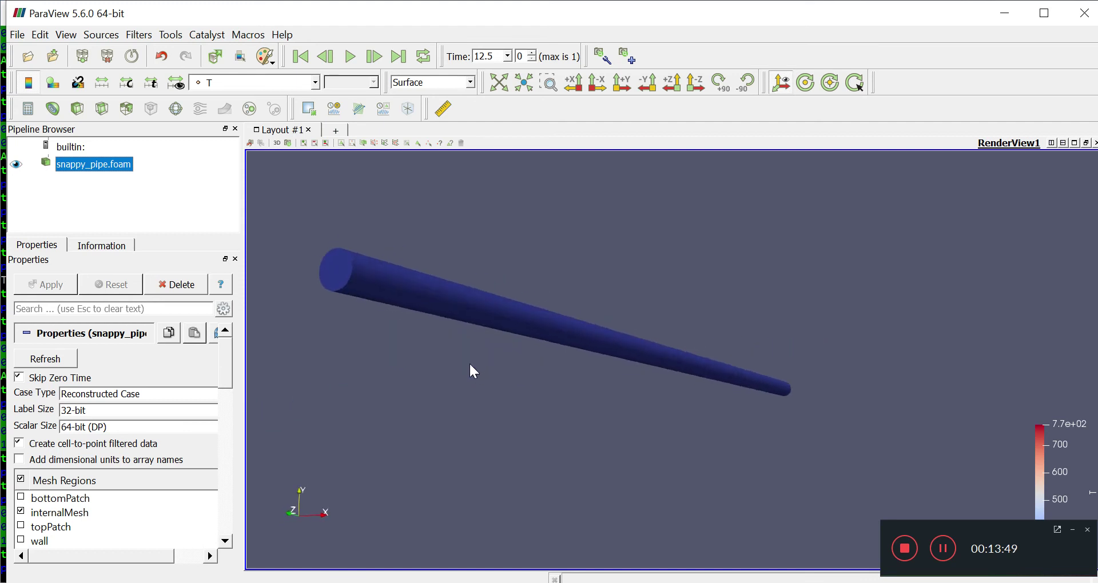
drag(1058, 446, 992, 337)
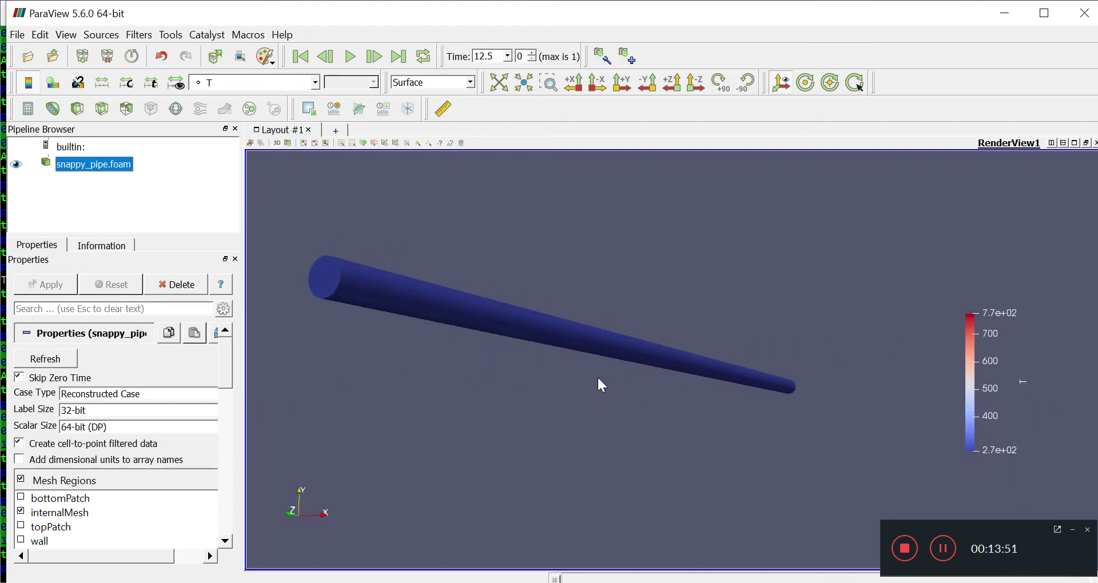
drag(585, 349, 583, 352)
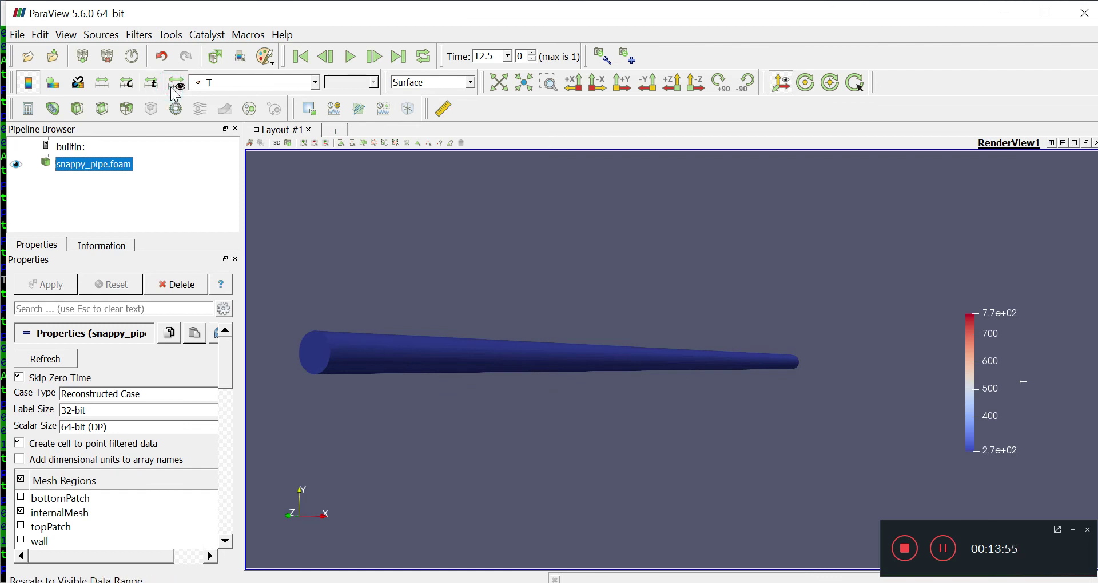
drag(769, 409, 332, 394)
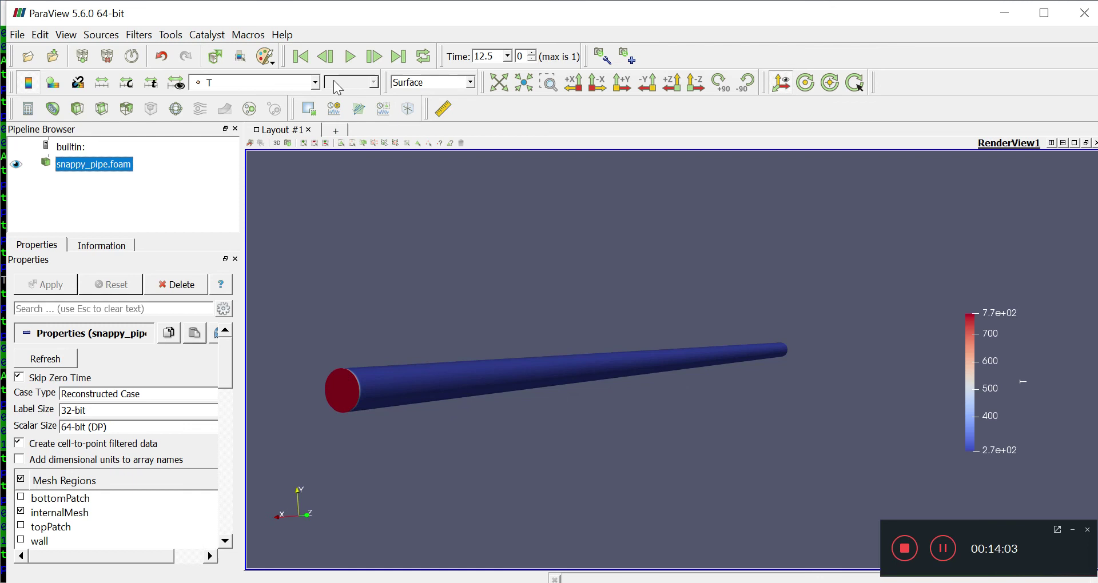
Show the results at time 25 and examine the temperature near the pipe's heated end
click(489, 57)
click(491, 81)
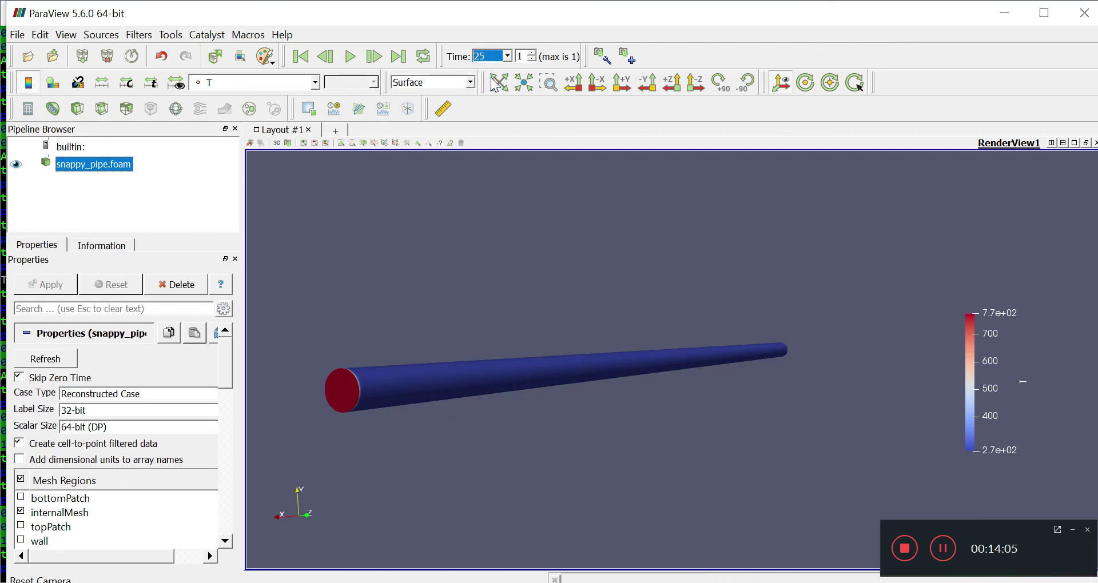
drag(345, 410, 446, 472)
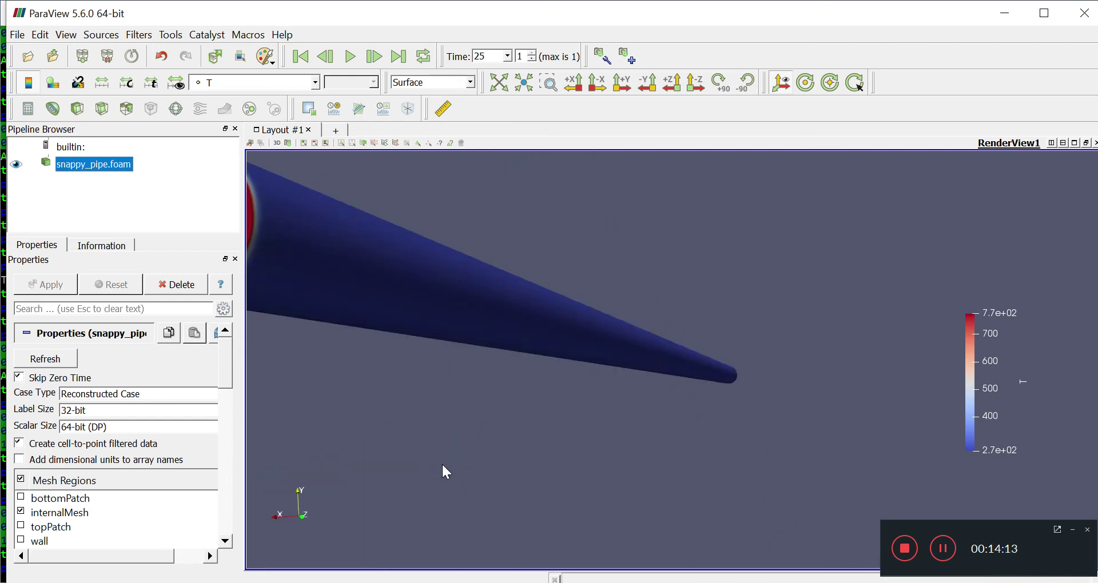
drag(454, 386, 467, 393)
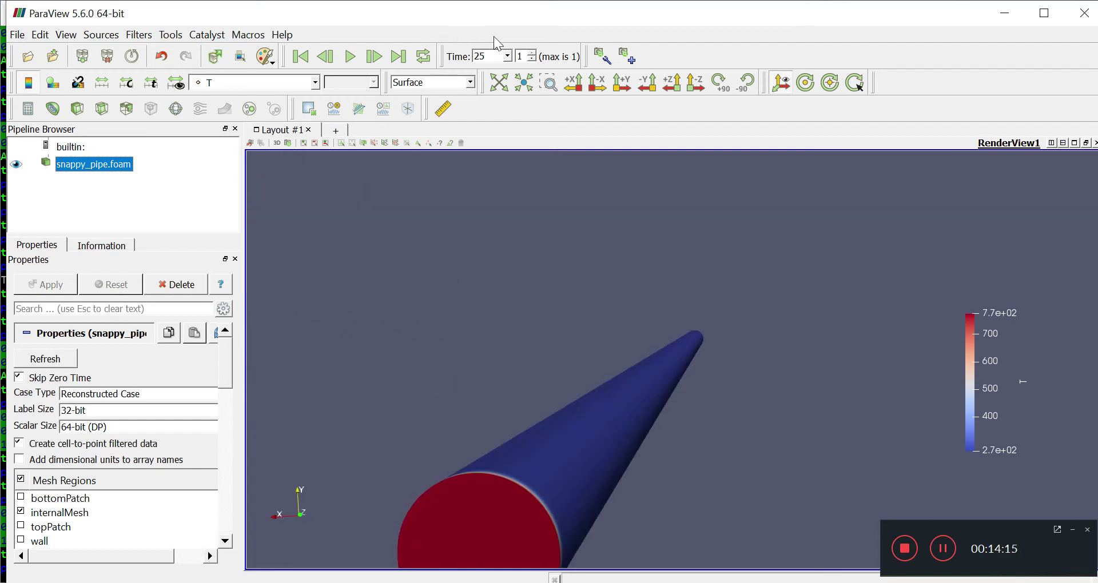
Return to time 12.5 and rescale the T colors to the visible data range, with the whole pipe in view
click(536, 61)
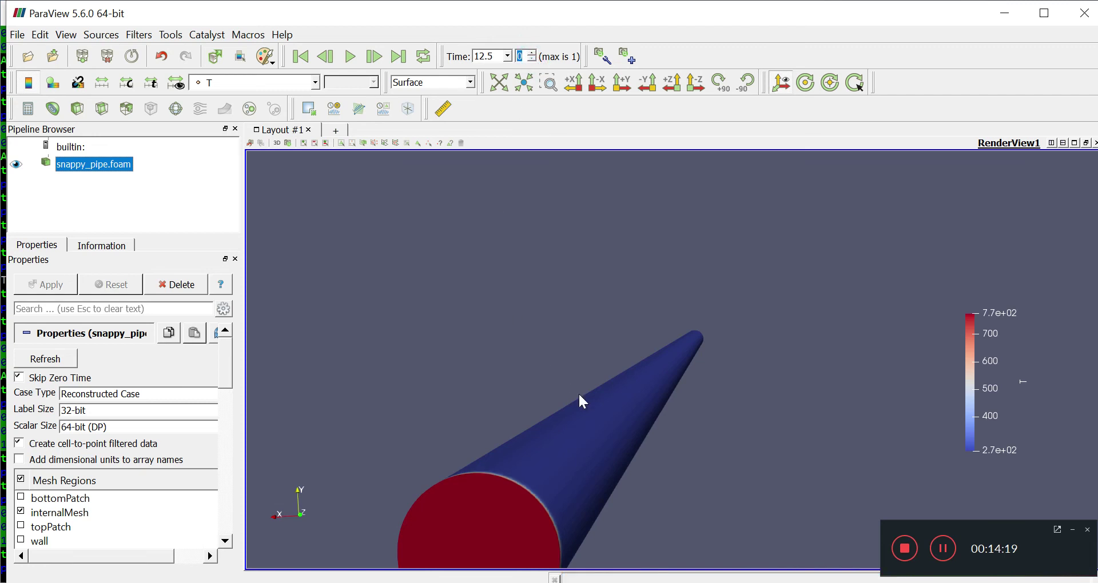
drag(588, 416, 540, 420)
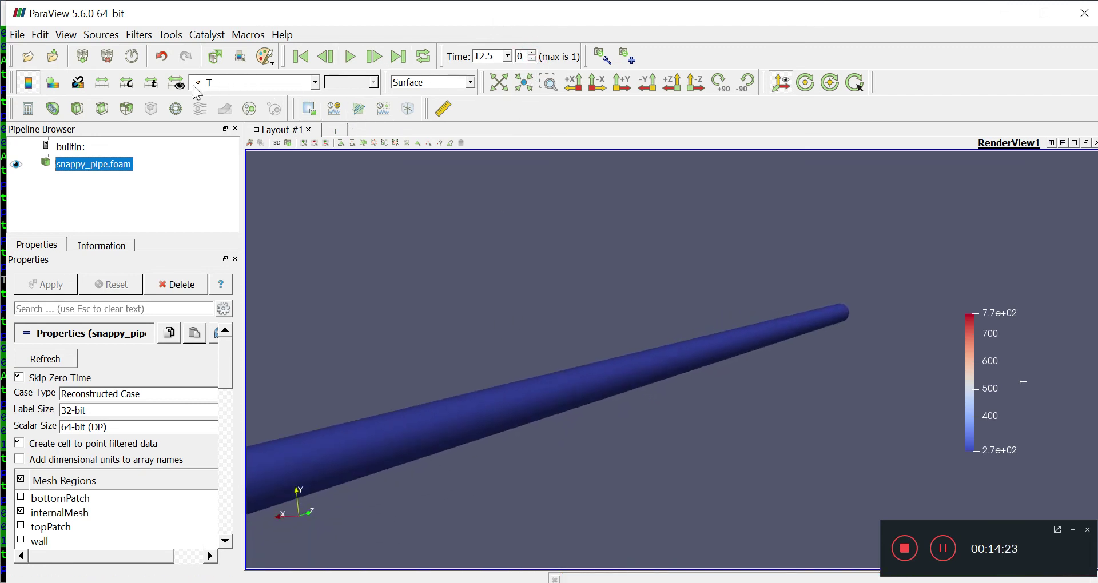
click(176, 82)
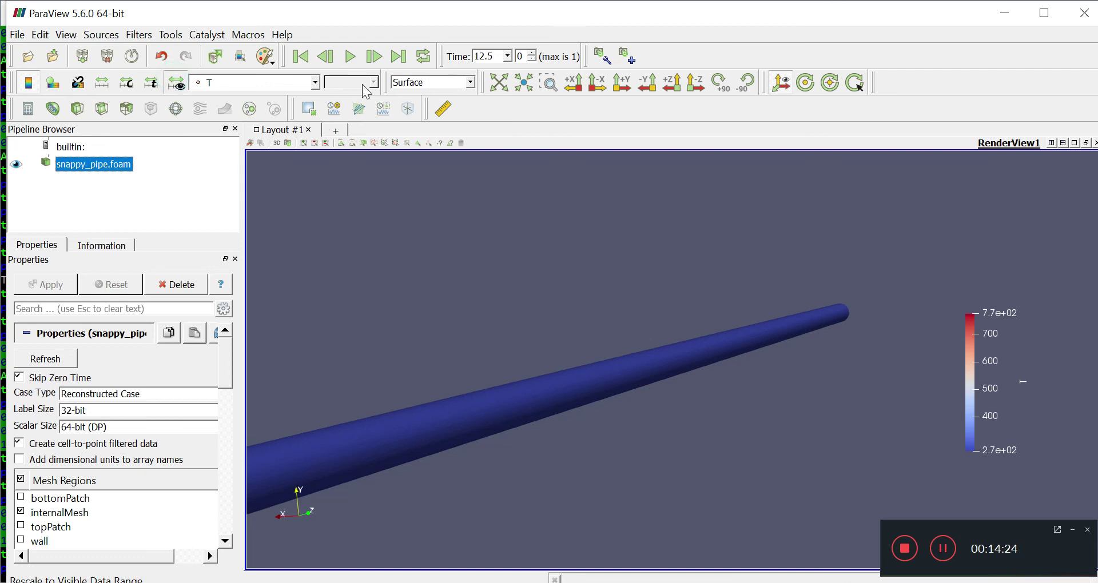
click(499, 83)
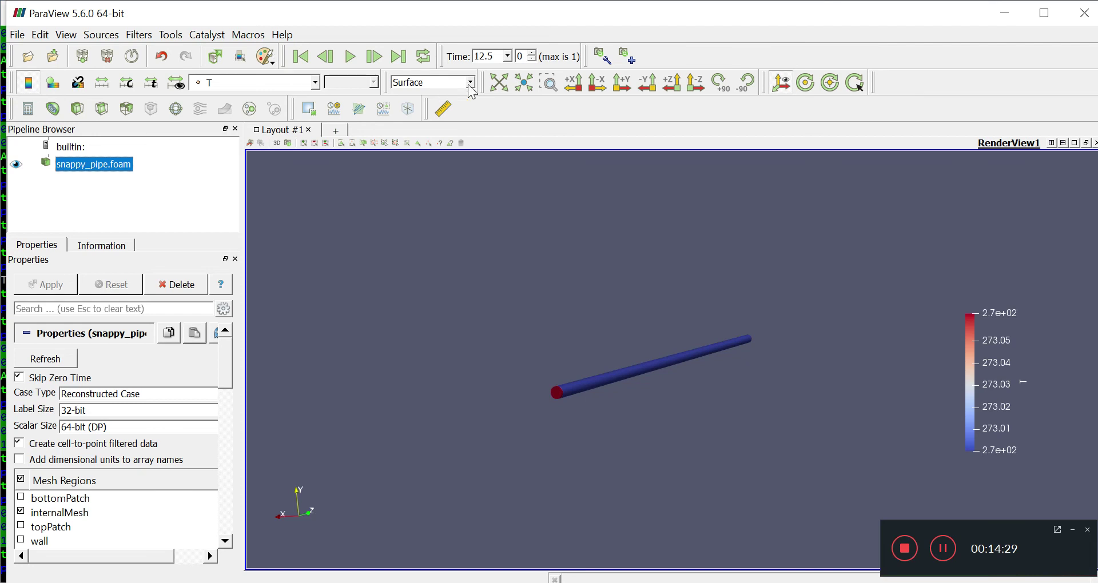
Look at the pipe along the +X direction and zoom to a box around its heated lower end
click(549, 83)
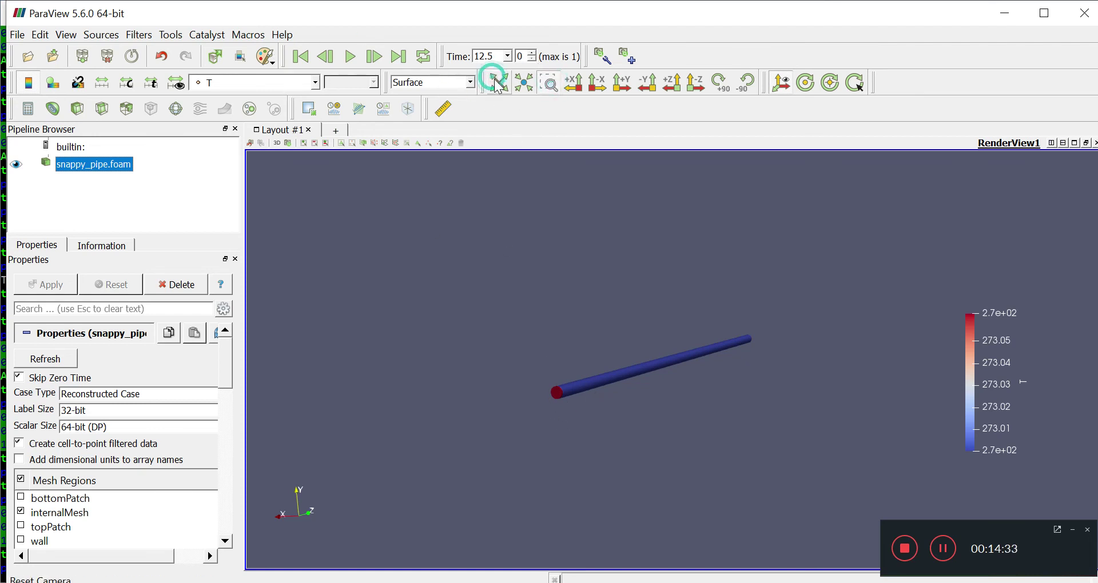
click(572, 84)
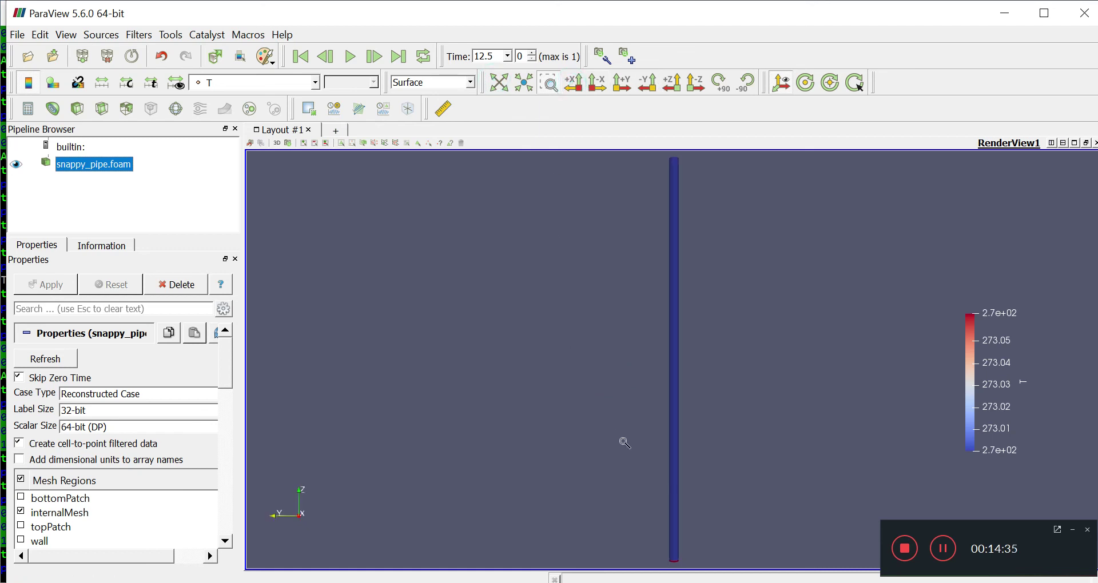
drag(647, 550, 690, 569)
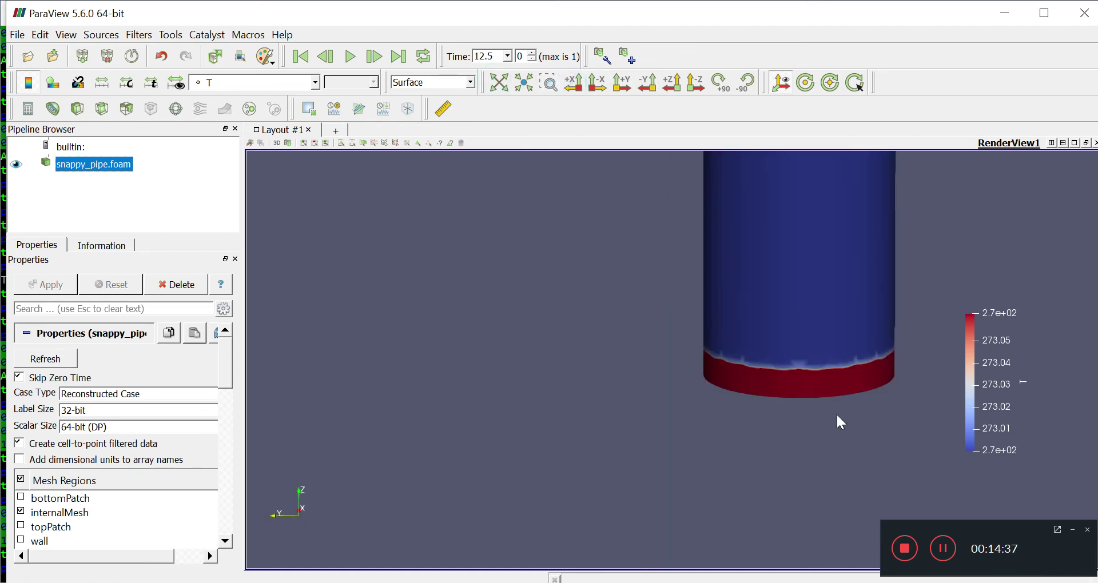
Switch the results to time 25 and rescale the T colors to the visible data range at the heated end
click(507, 56)
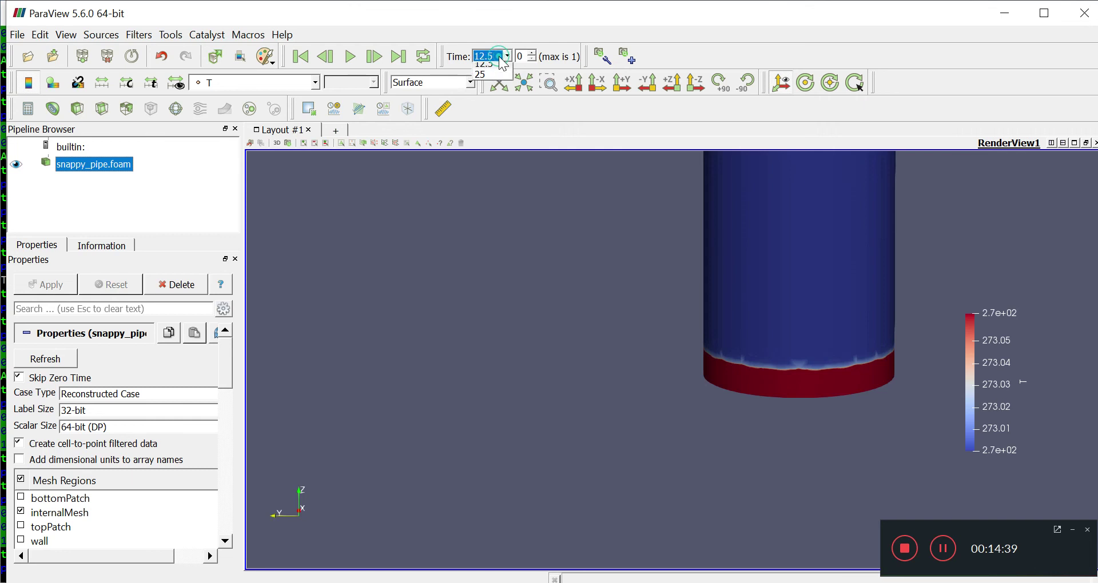
click(491, 81)
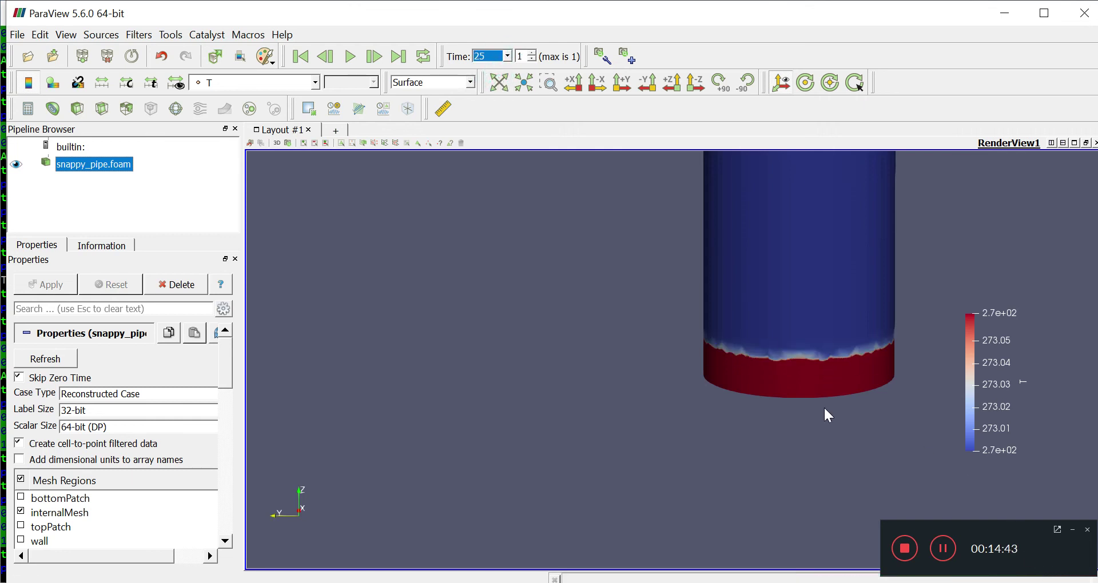
click(177, 90)
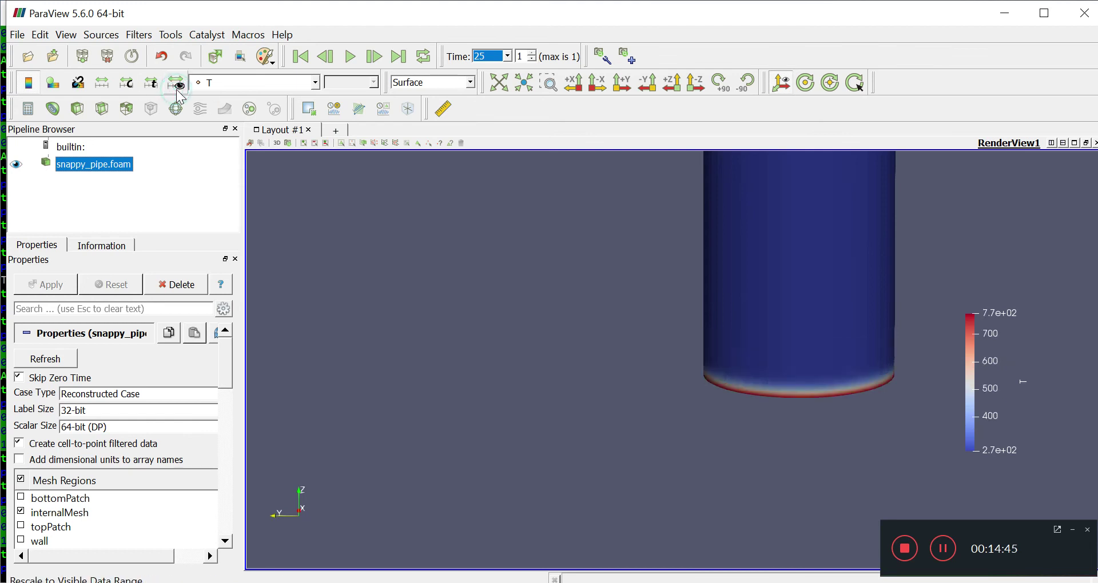
Compare the temperature at the pipe's heated end by showing time 12.5 and returning to time 25
click(506, 57)
click(492, 70)
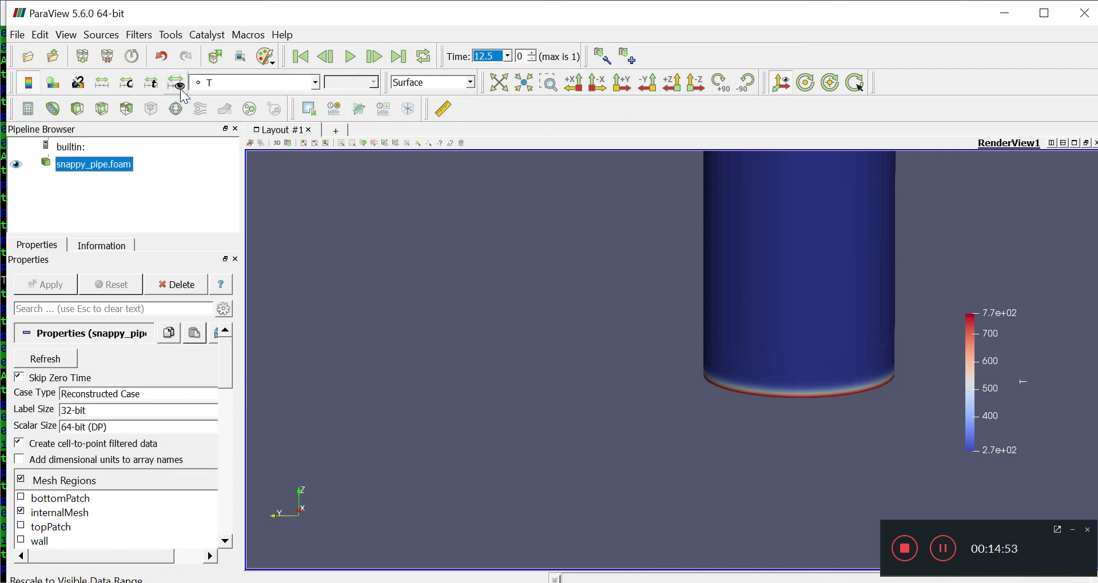
click(506, 56)
click(490, 81)
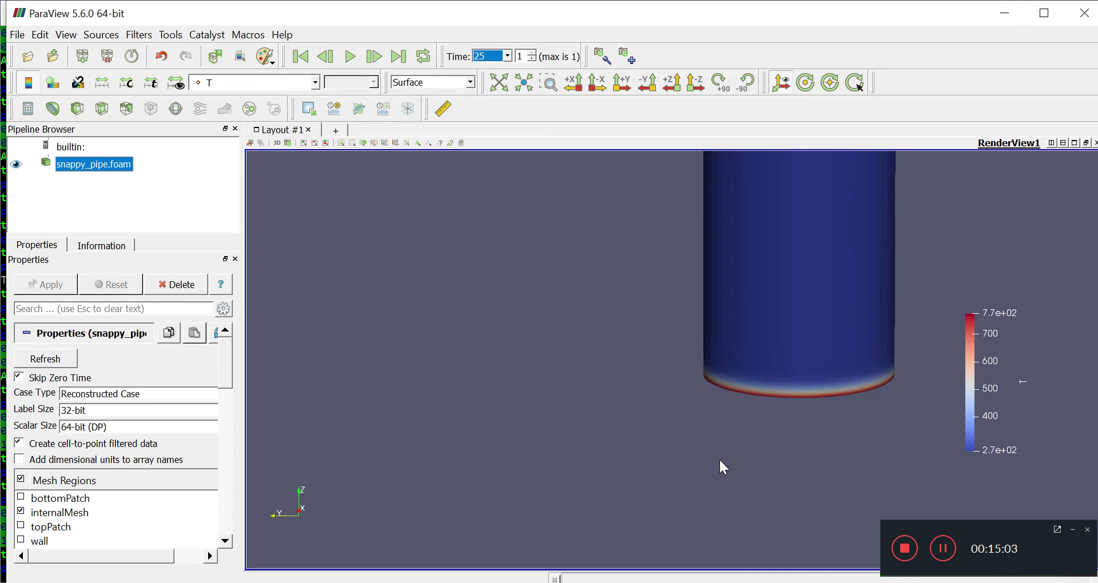
Examine the whole pipe and the underside of its heated end at time 25
scroll(720, 461, down, 5)
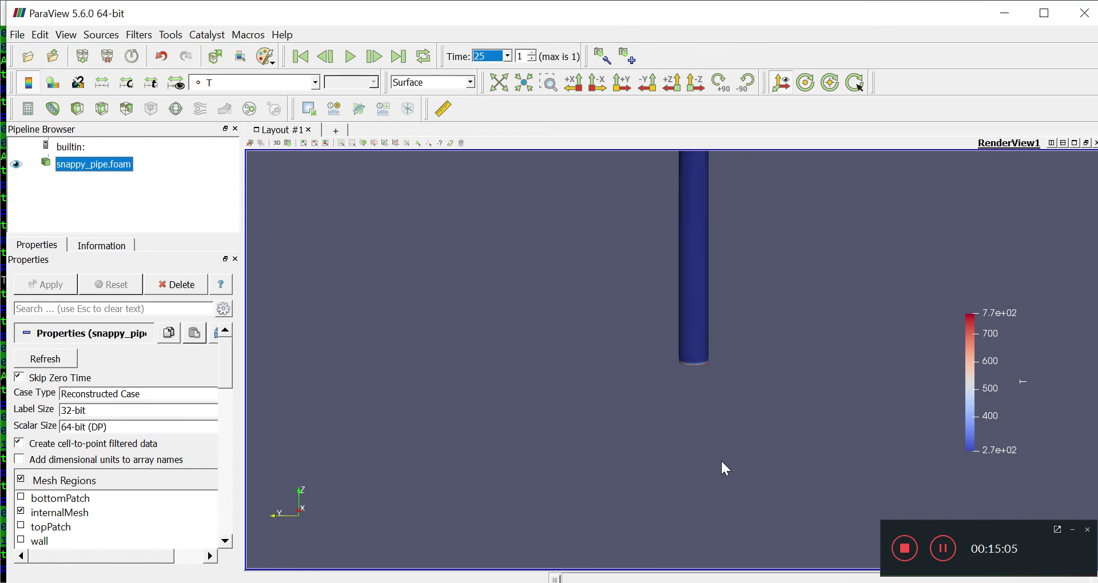
scroll(721, 459, down, 5)
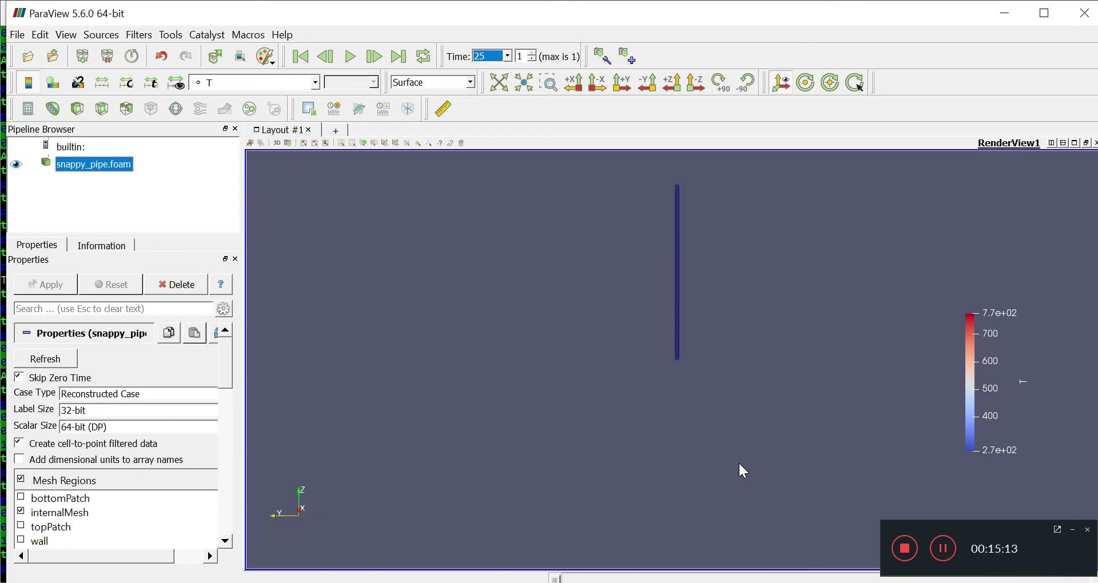
scroll(737, 335, up, 5)
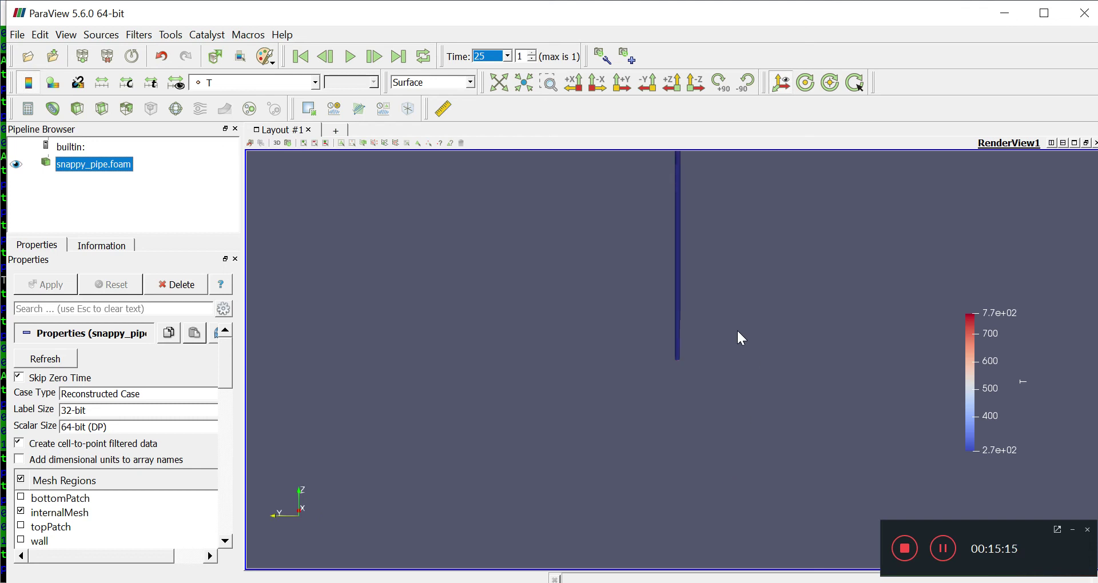
scroll(789, 407, up, 3)
drag(784, 351, 779, 321)
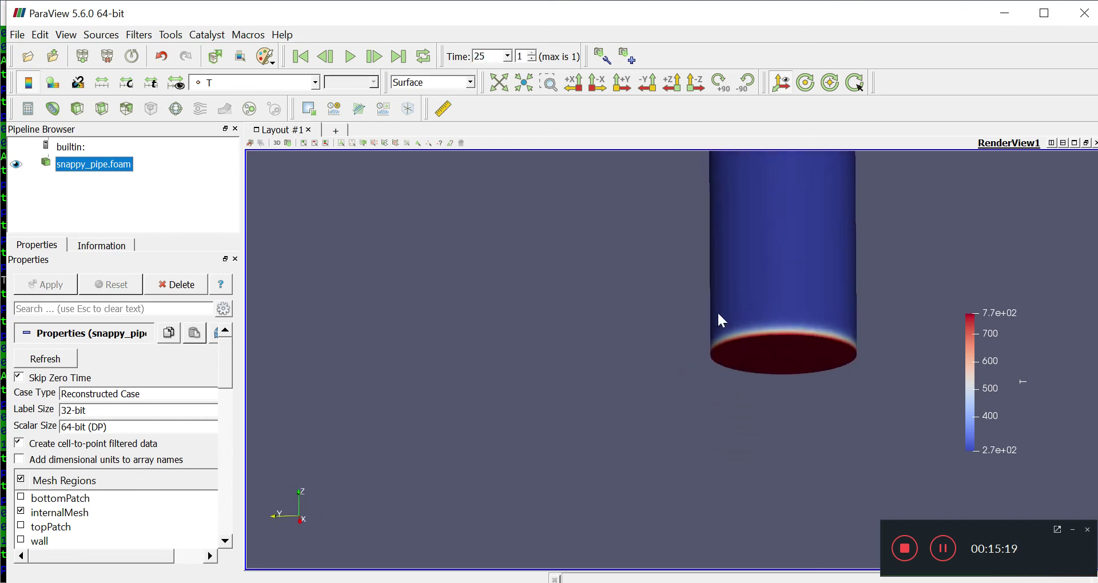
click(507, 56)
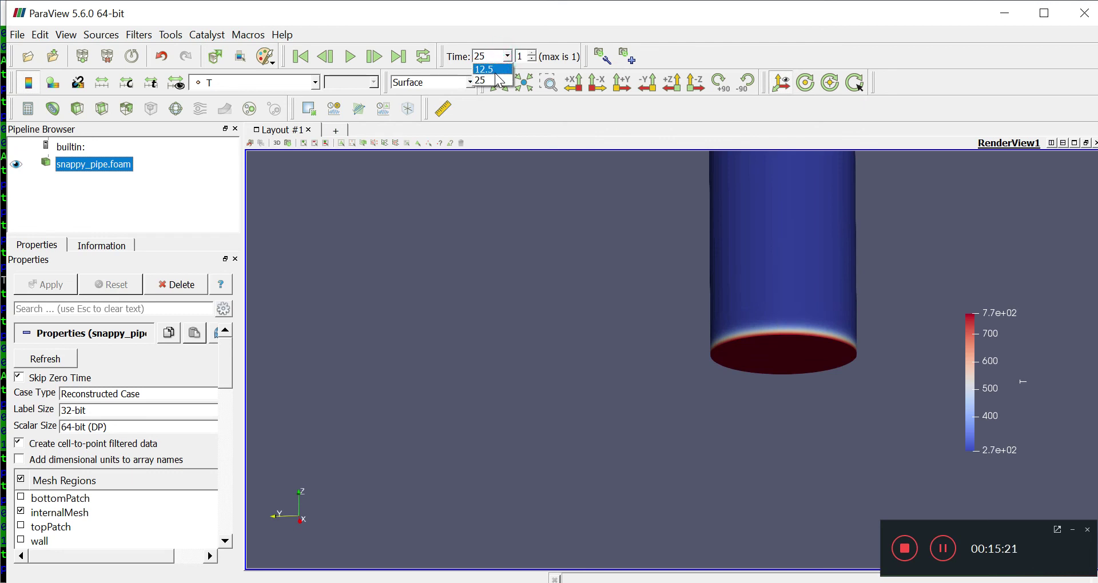
click(498, 80)
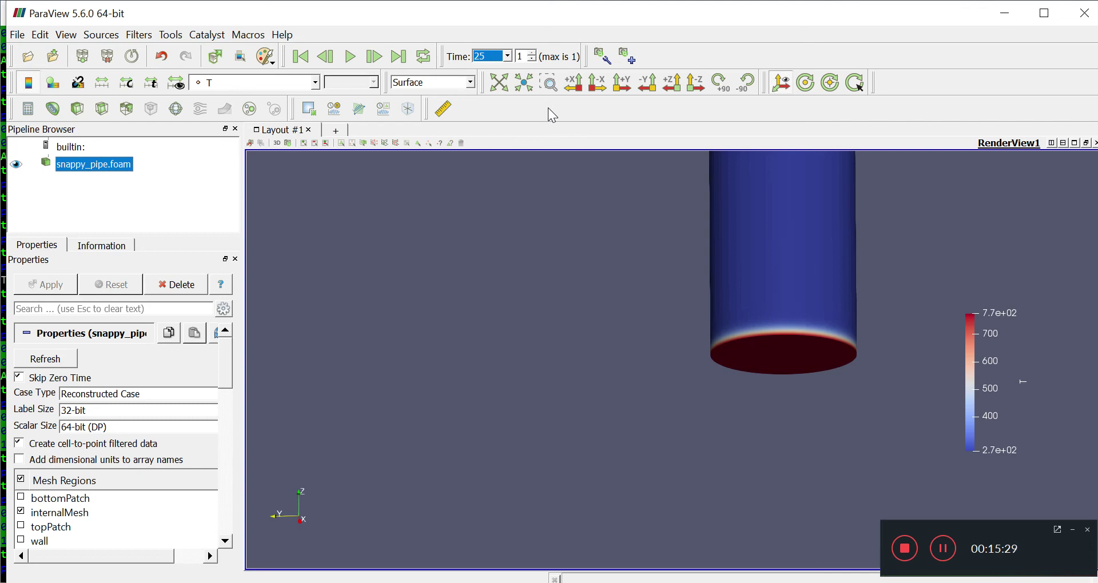
Switch to the Ubuntu terminal and list the laplacianSnappyFoam_pipeCase folder to check for newly written time directories
mouse_move(749, 547)
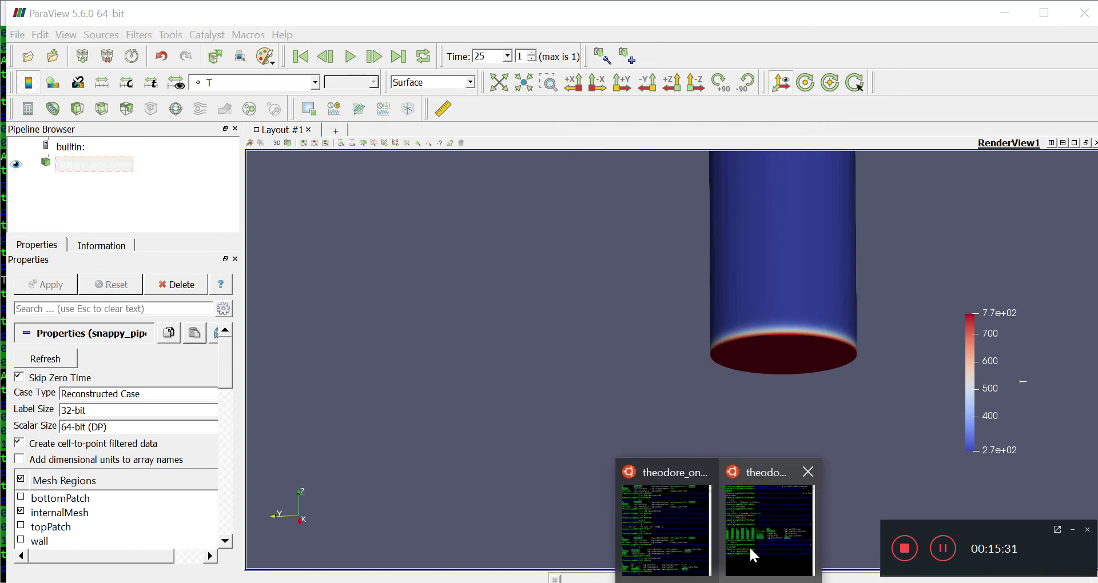
click(668, 541)
click(428, 498)
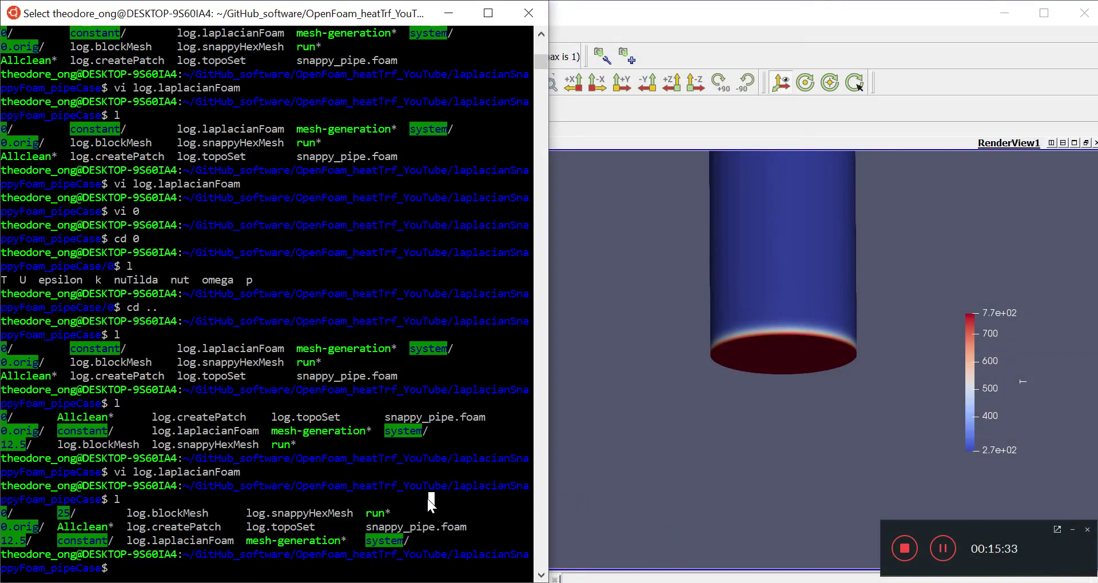
text(l)
key(Return)
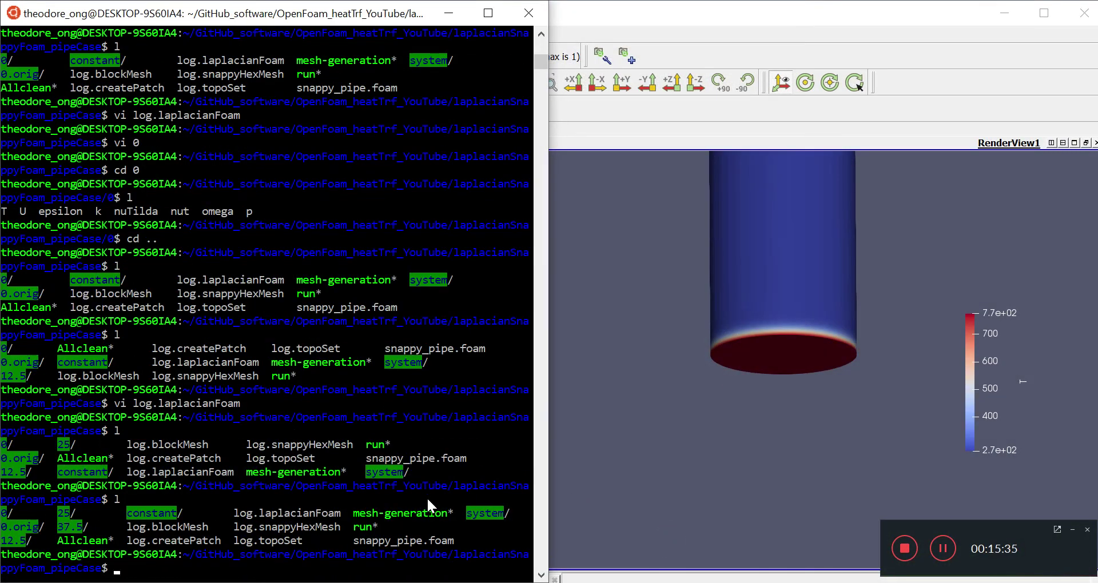
Return to ParaView, delete the loaded snappy_pipe.foam source, and reopen and apply snappy_pipe.foam from the case folder
click(777, 294)
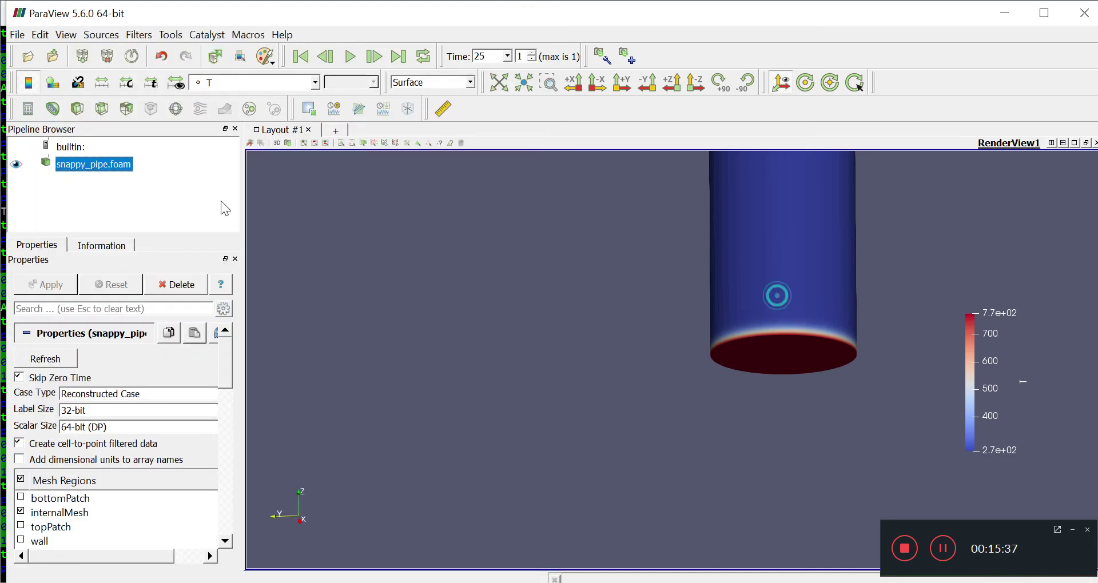
click(177, 287)
click(28, 56)
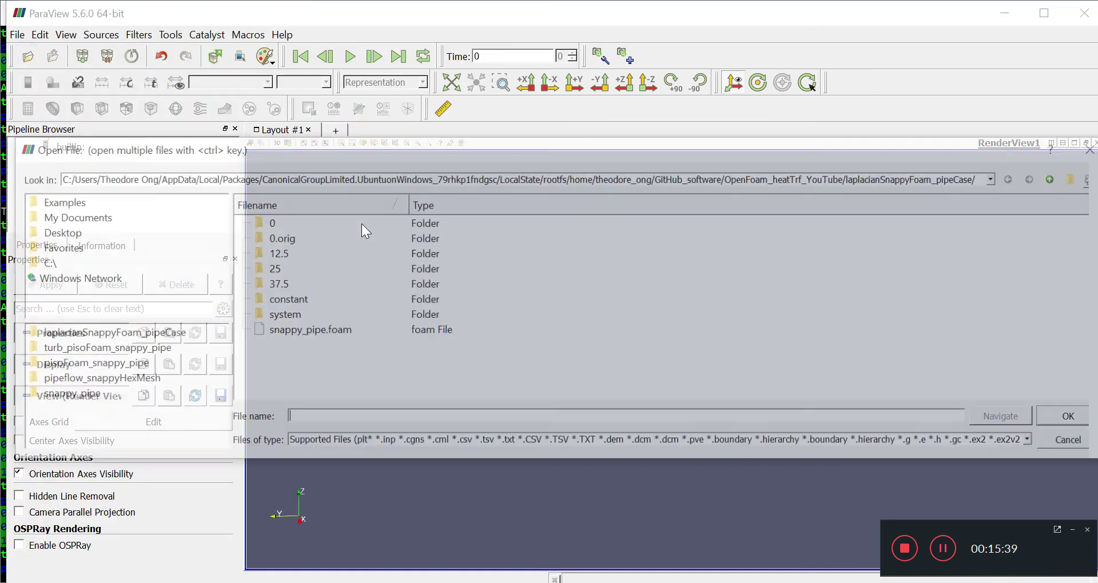
click(302, 332)
double_click(299, 331)
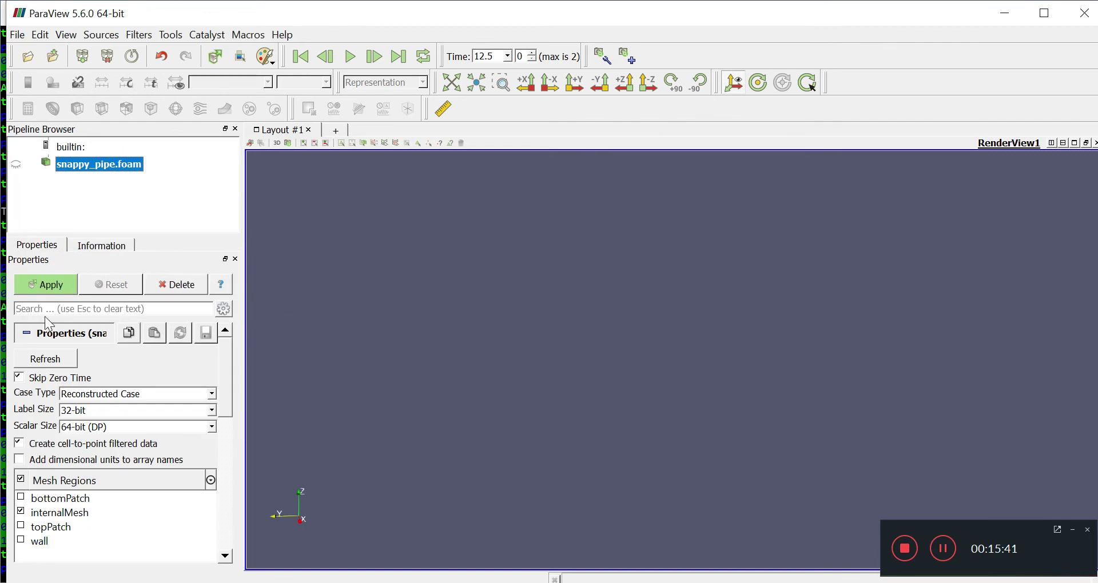
click(46, 286)
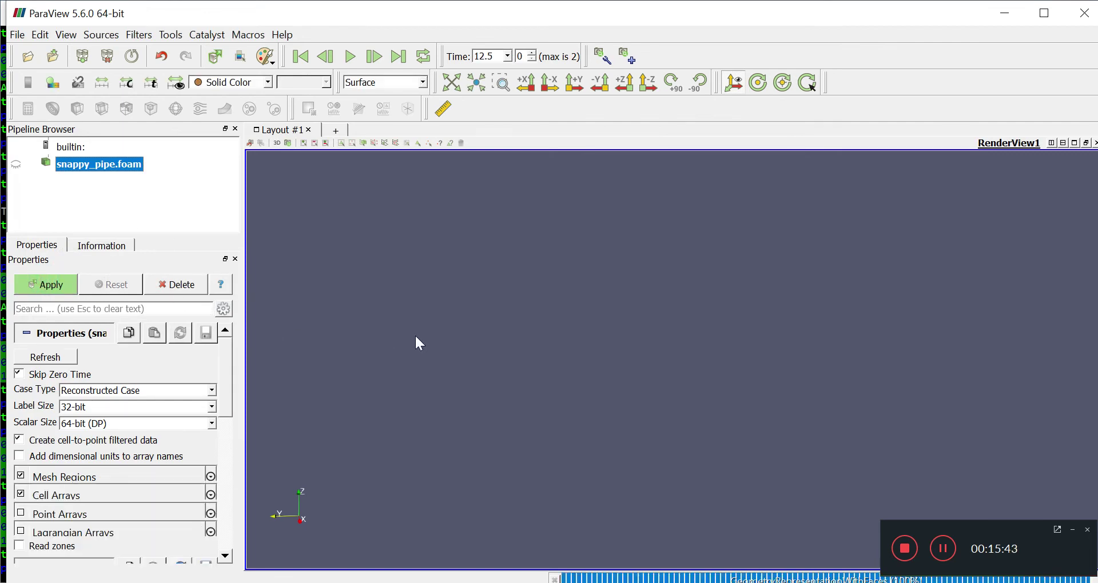
Color the reloaded pipe by T, tilt the view and zoom to a box around its heated lower end
click(274, 83)
click(269, 110)
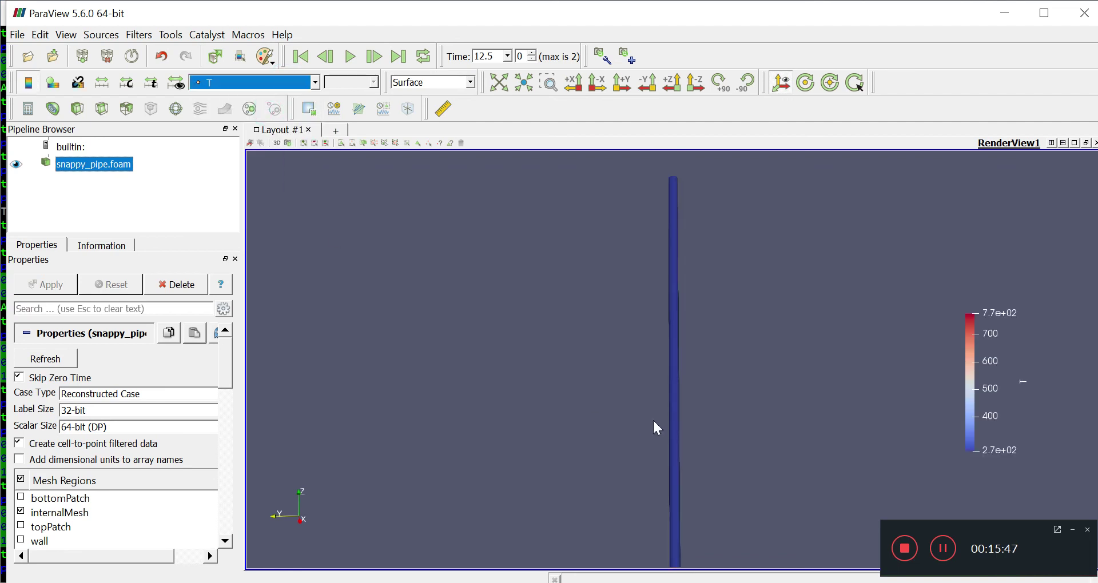
drag(717, 306, 679, 321)
click(548, 86)
drag(621, 540, 672, 569)
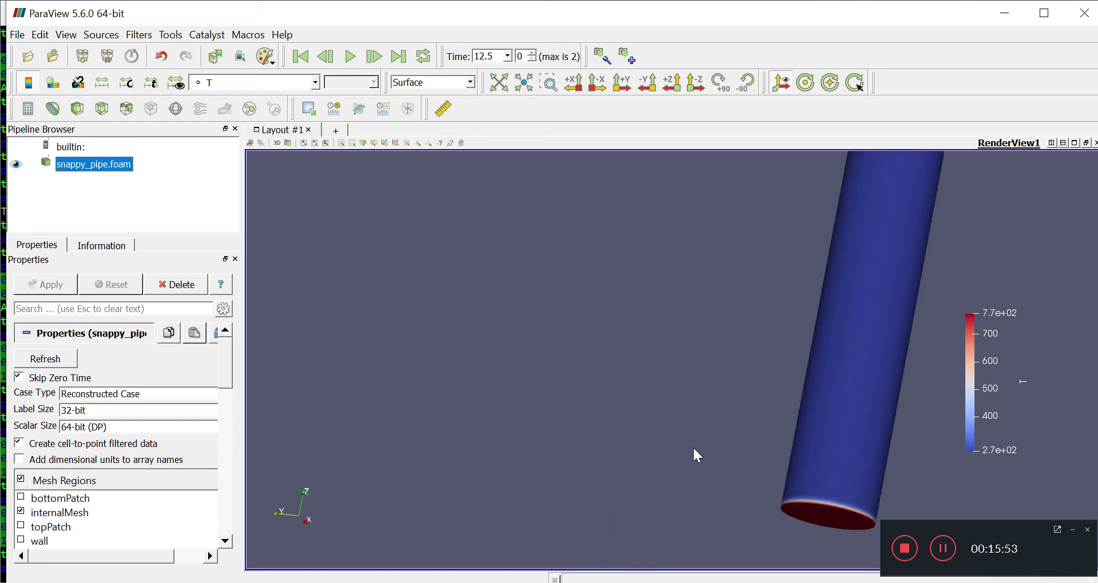
Compare the temperature at the heated end between times 37.5 and 25, finishing at time 37.5
click(507, 56)
click(495, 91)
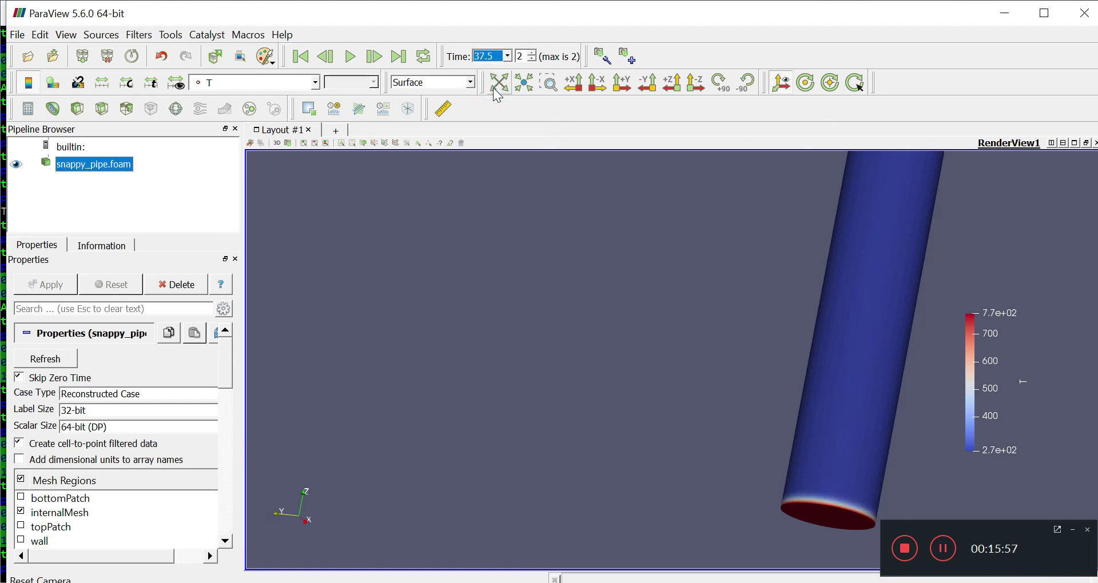
click(507, 56)
click(490, 84)
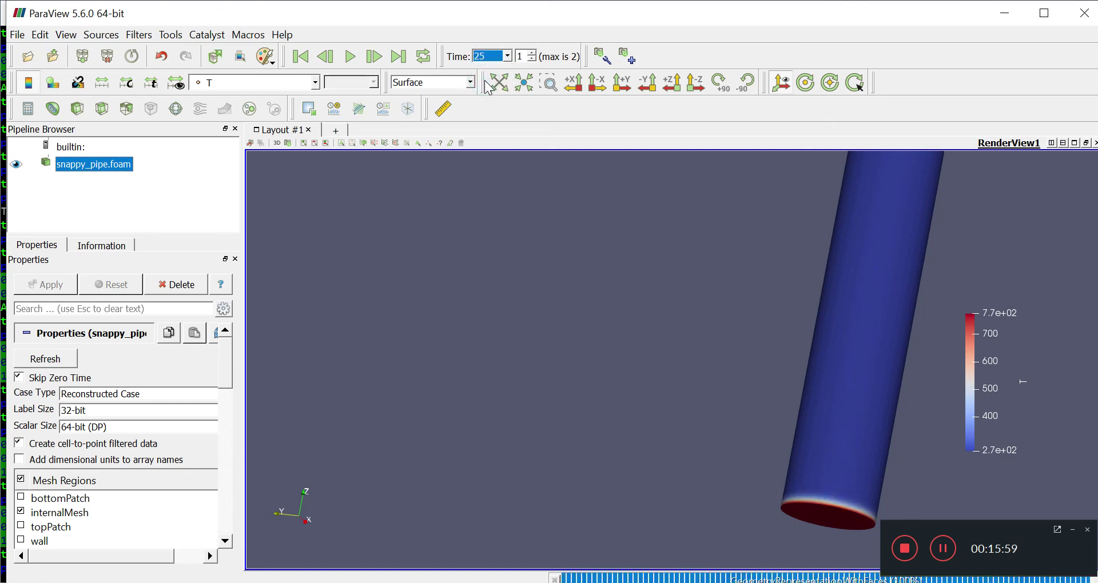
click(507, 56)
click(495, 91)
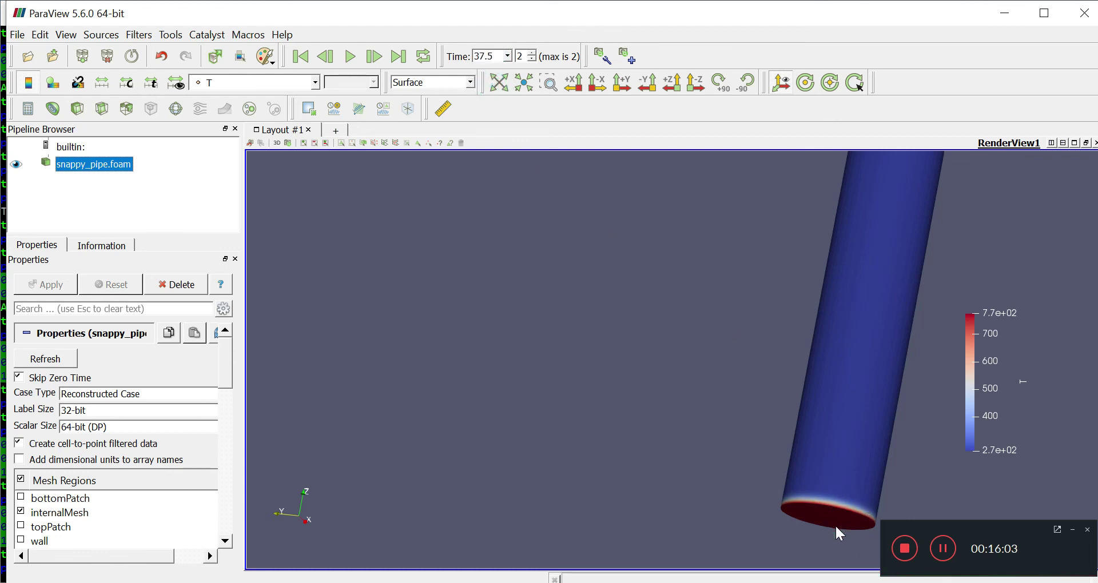